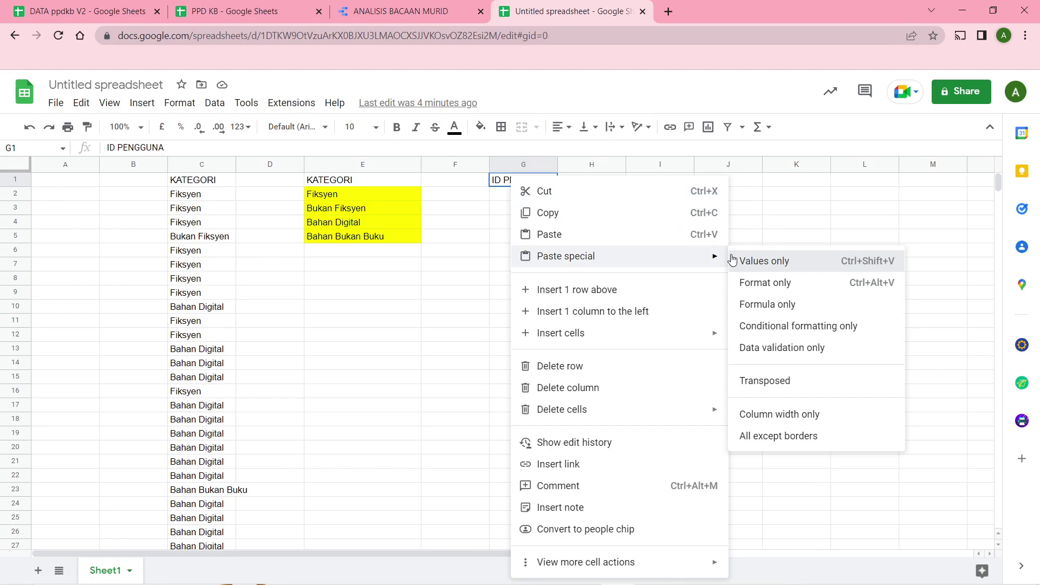
- Paste the BAHASA column as values only at G1 and list column G's distinct entries from I1 with the UNIQUE function
{"action": "left_click", "coordinate": [732, 260]}
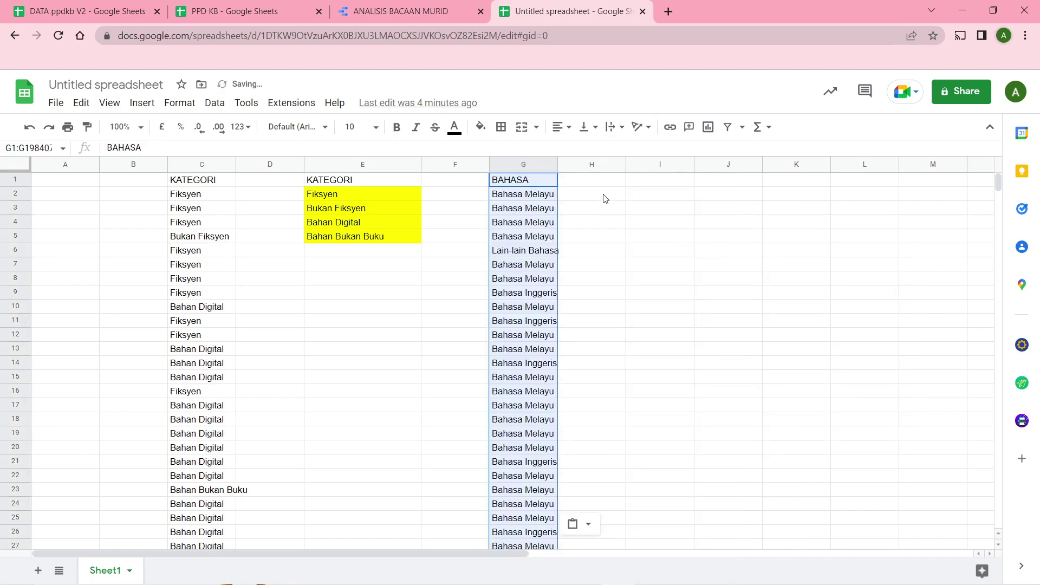
{"action": "left_click", "coordinate": [633, 184]}
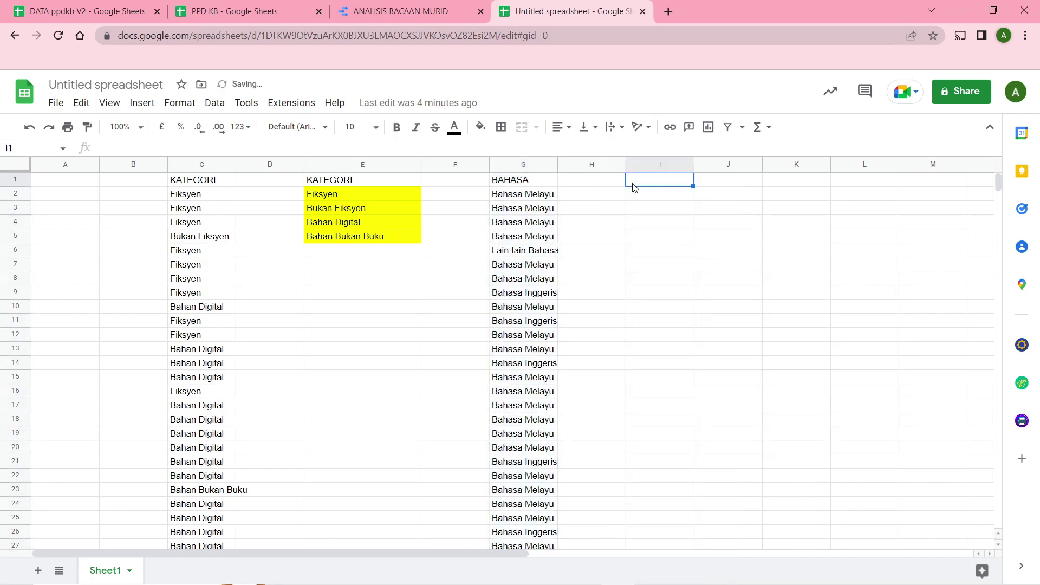
{"action": "type", "text": "=uni"}
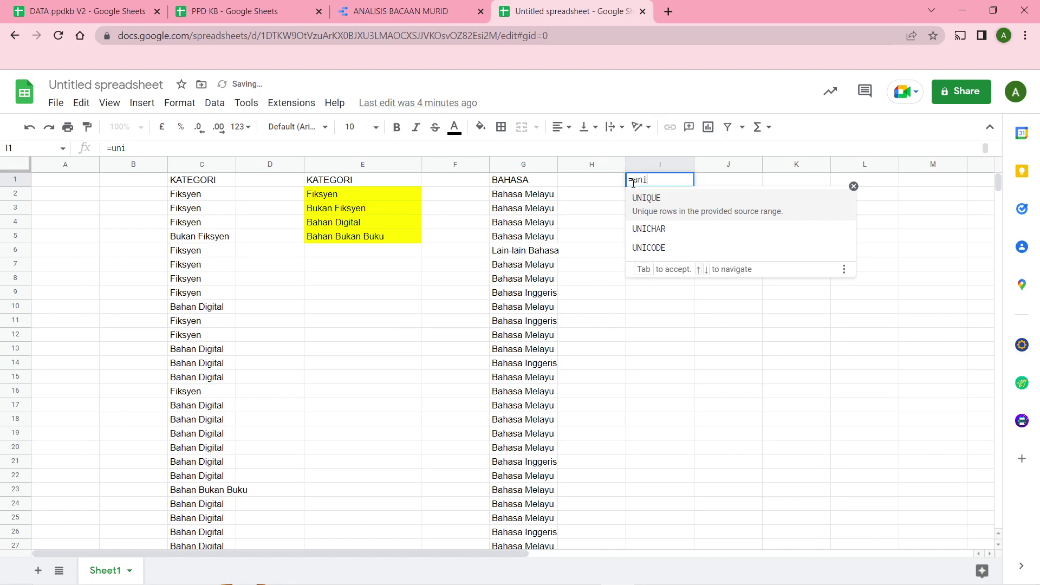
{"action": "left_click", "coordinate": [645, 197]}
{"action": "left_click", "coordinate": [522, 164]}
{"action": "key", "text": "Return"}
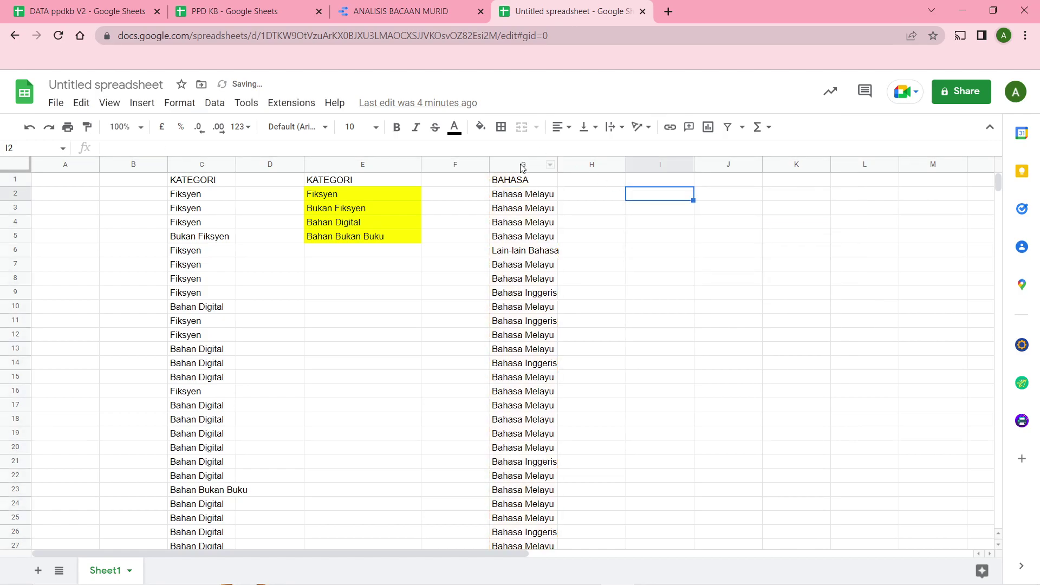
- Fit column I's width to its contents and fill the language names in I2:I4 with yellow
{"action": "double_click", "coordinate": [693, 159]}
{"action": "left_click", "coordinate": [745, 291]}
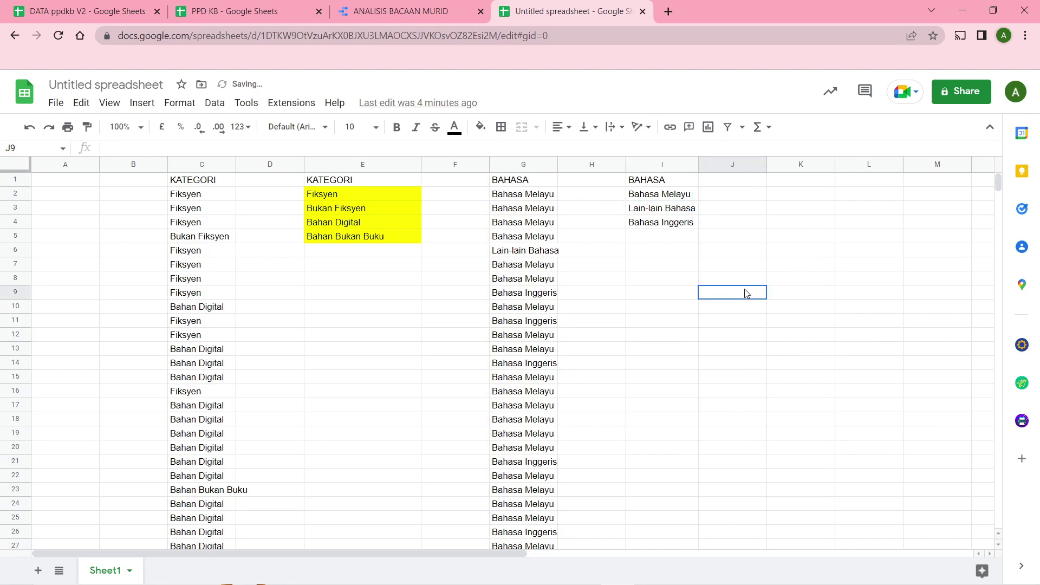
{"action": "left_click", "coordinate": [665, 196]}
{"action": "left_click_drag", "start_coordinate": [665, 196], "coordinate": [666, 224]}
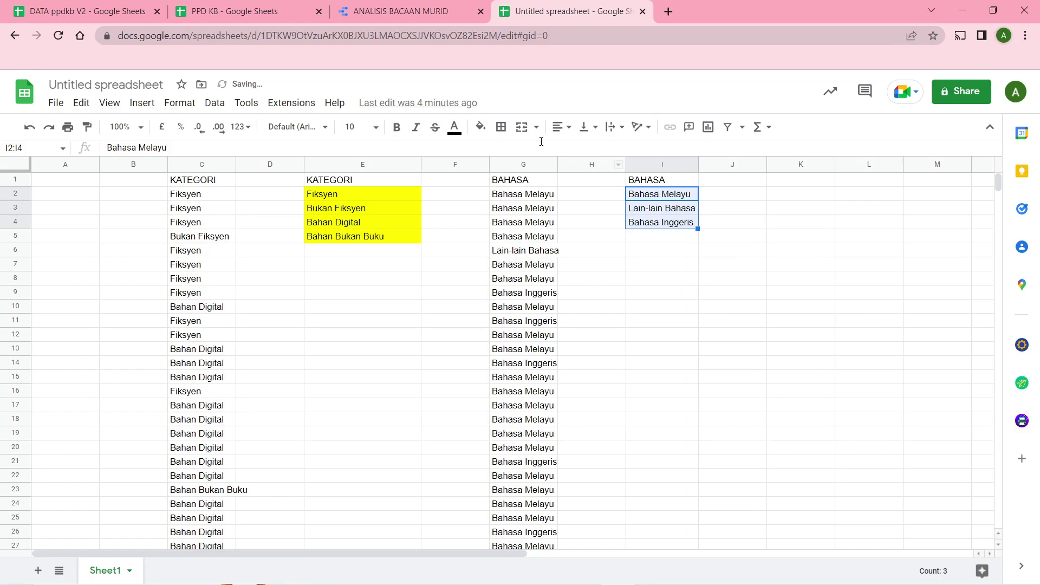
{"action": "left_click", "coordinate": [480, 128]}
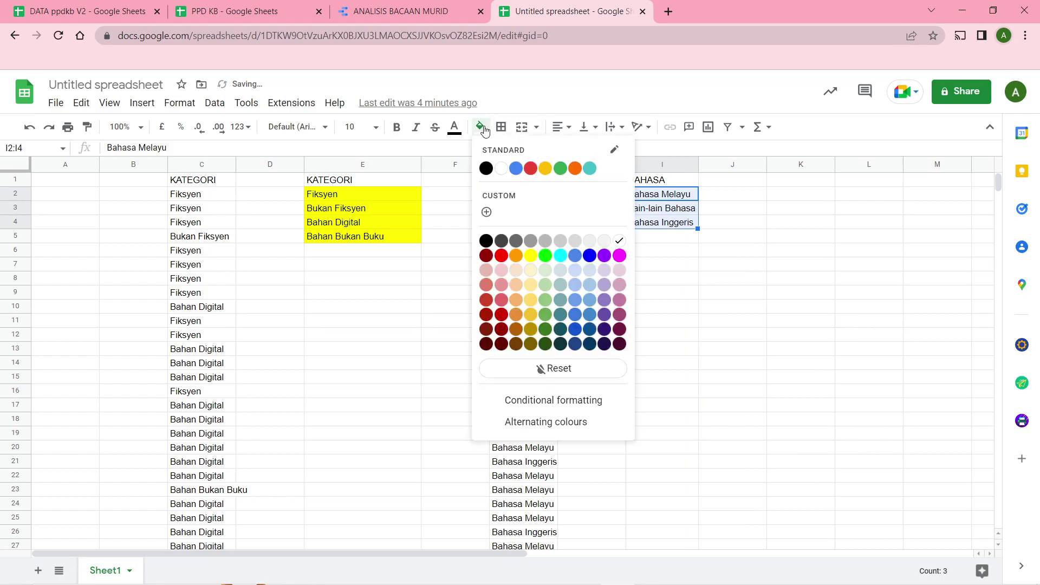
{"action": "left_click", "coordinate": [530, 255]}
{"action": "left_click", "coordinate": [694, 322]}
- Narrow the empty spacer columns F, H and D between the lists
{"action": "left_click_drag", "start_coordinate": [490, 166], "coordinate": [453, 166]}
{"action": "left_click_drag", "start_coordinate": [588, 164], "coordinate": [543, 164]}
{"action": "left_click_drag", "start_coordinate": [304, 165], "coordinate": [262, 164]}
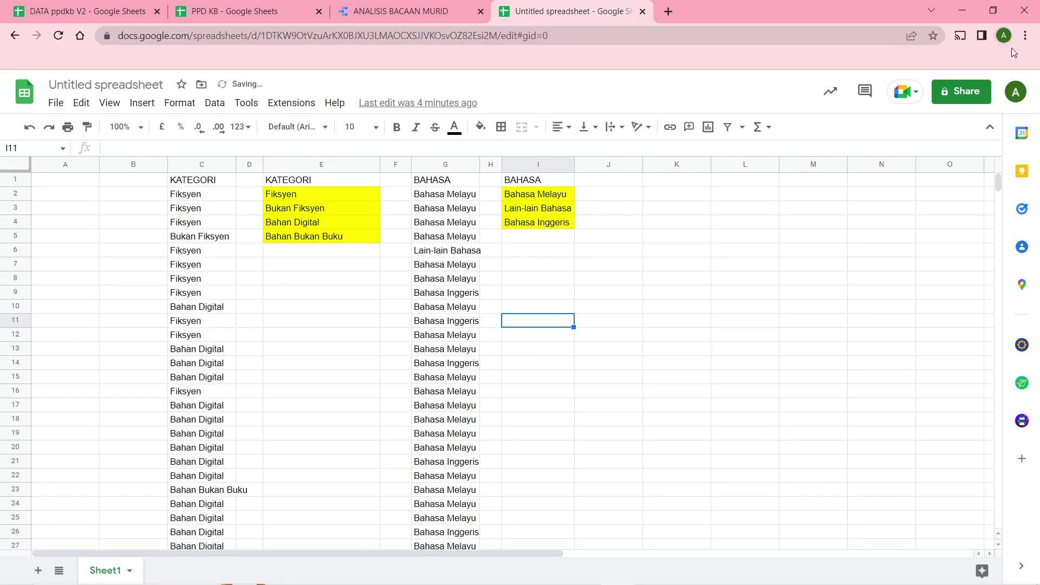
- Enlarge the browser zoom of the spreadsheet to 125%
{"action": "left_click", "coordinate": [1025, 35]}
{"action": "left_click", "coordinate": [983, 160]}
{"action": "left_click", "coordinate": [984, 161]}
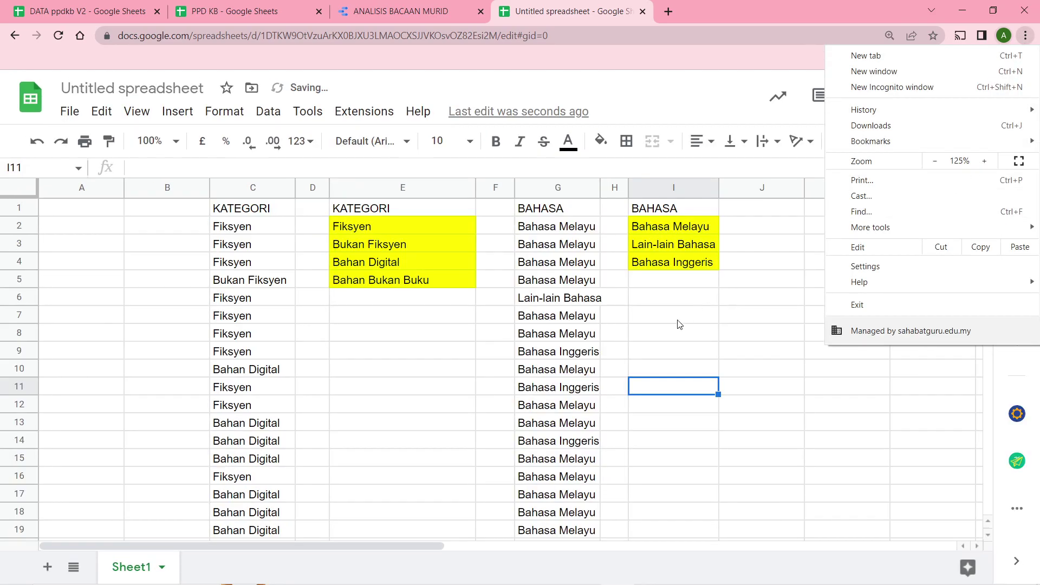
{"action": "left_click", "coordinate": [678, 330]}
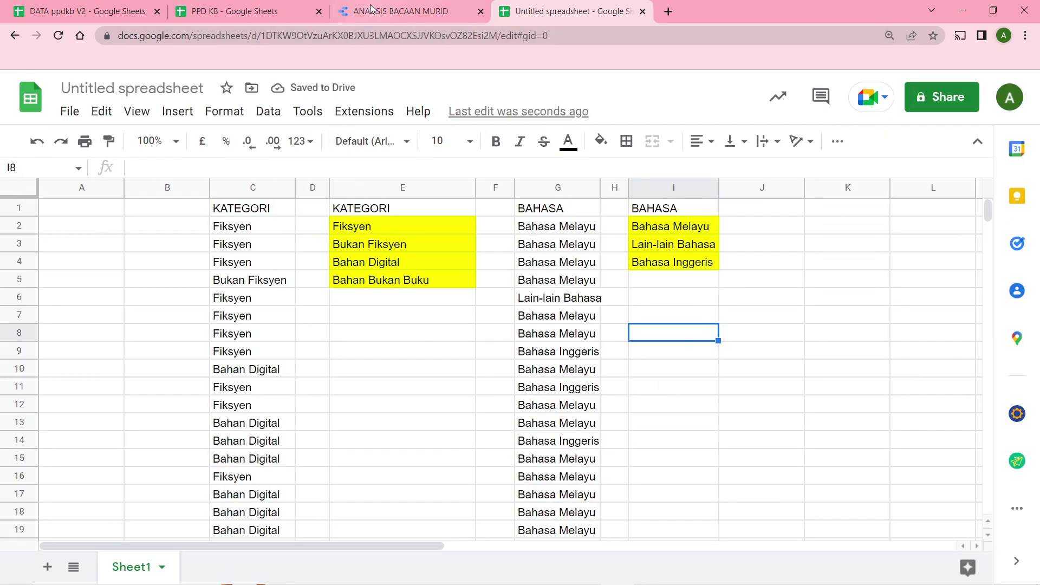
- Switch to the ANALISIS BACAAN MURID report and sort its table by Sekolah in descending order
{"action": "left_click", "coordinate": [400, 10]}
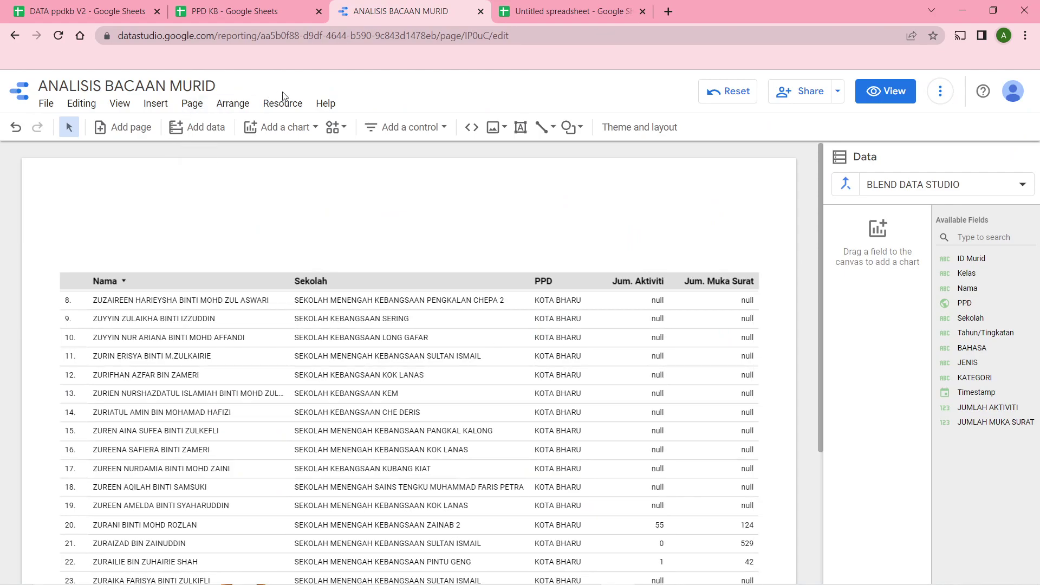
{"action": "left_click", "coordinate": [418, 341]}
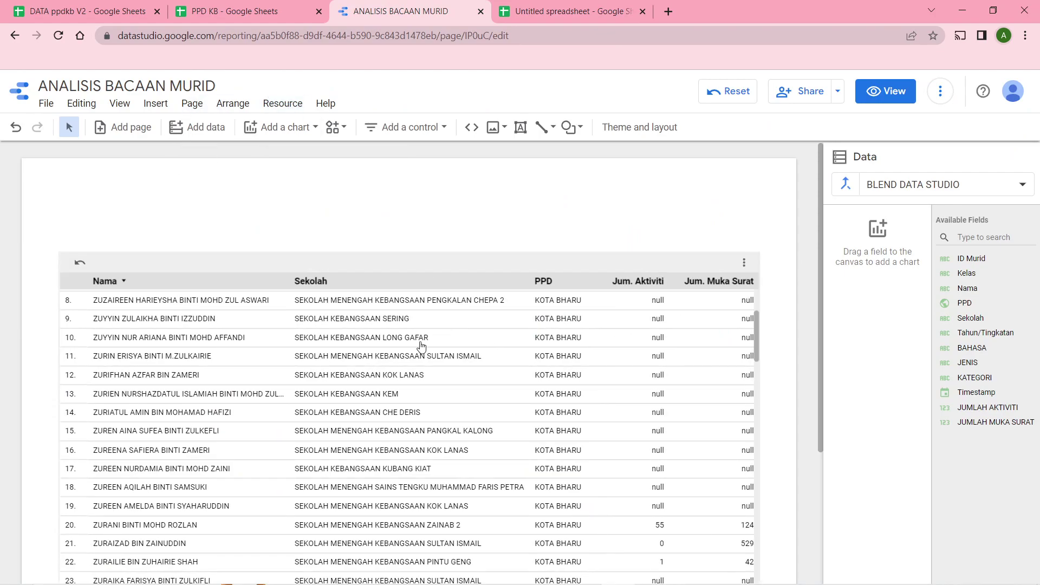
{"action": "left_click", "coordinate": [418, 339]}
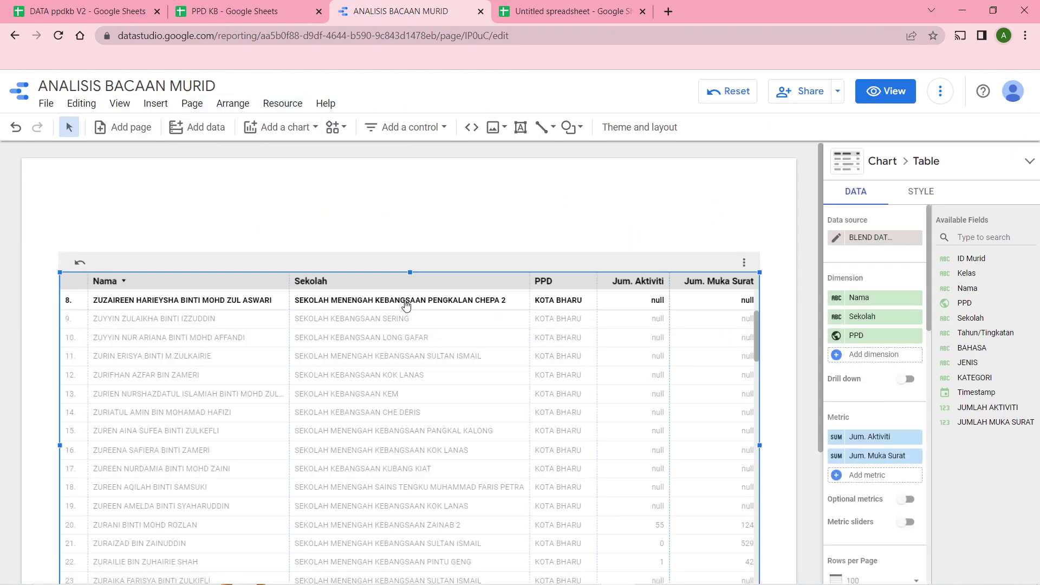
{"action": "left_click", "coordinate": [314, 283]}
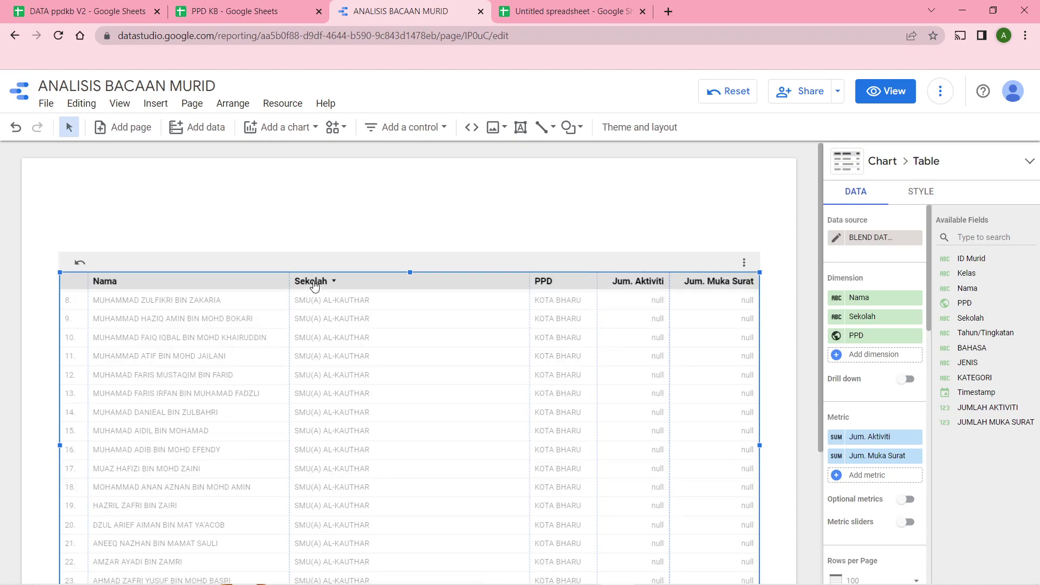
{"action": "left_click", "coordinate": [570, 238]}
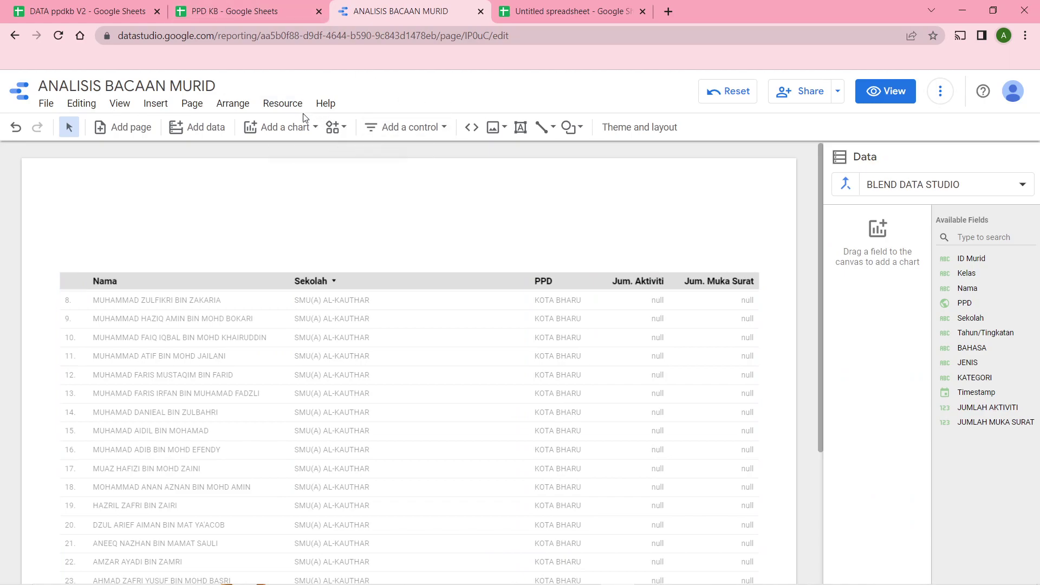
- Open the PPD KB - Form responses 1 data source for editing from the report's added data sources
{"action": "left_click", "coordinate": [278, 104]}
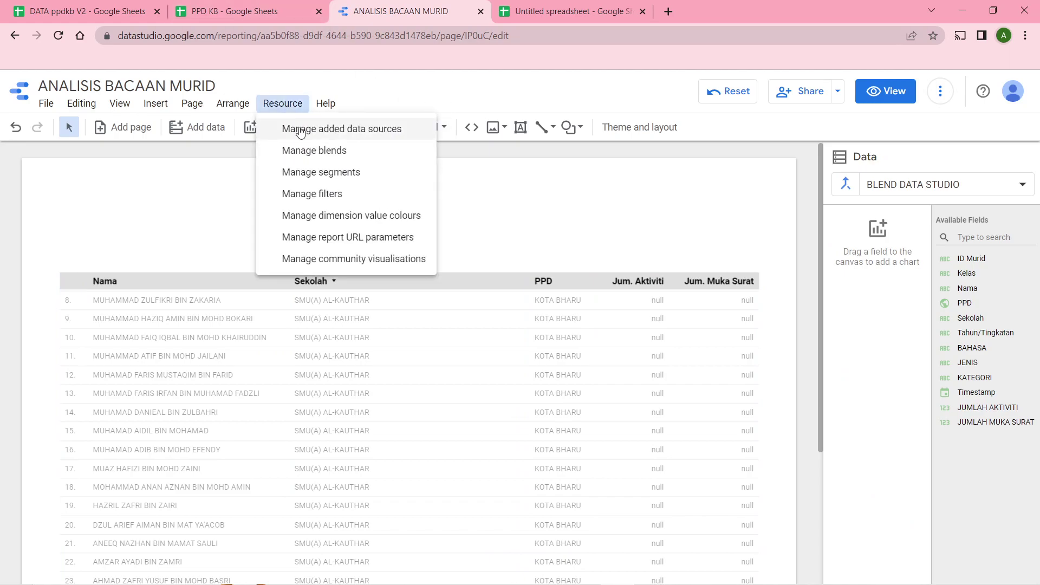
{"action": "left_click", "coordinate": [300, 130]}
{"action": "left_click_drag", "start_coordinate": [159, 194], "coordinate": [71, 189]}
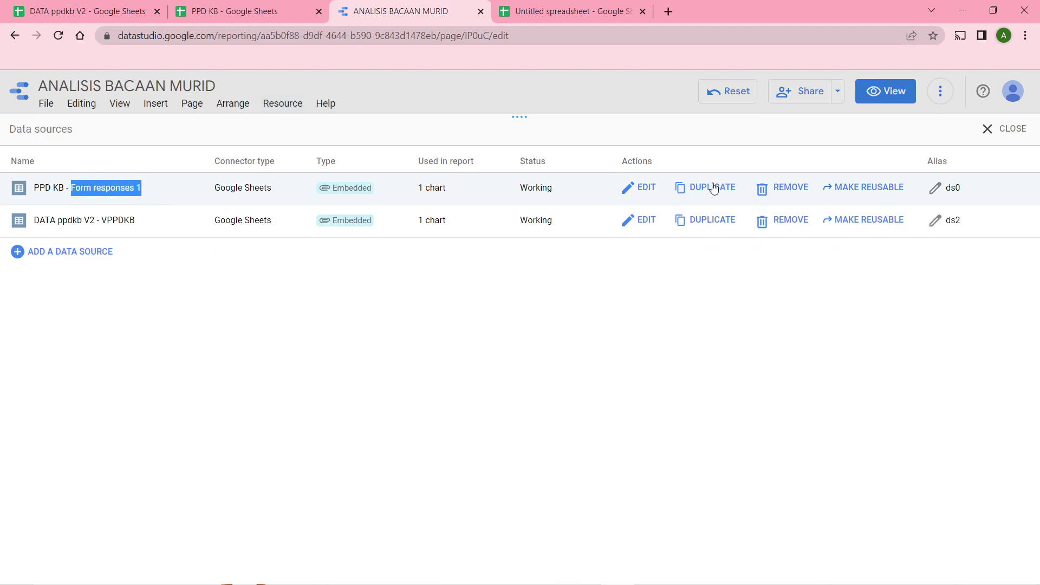
{"action": "left_click", "coordinate": [630, 188]}
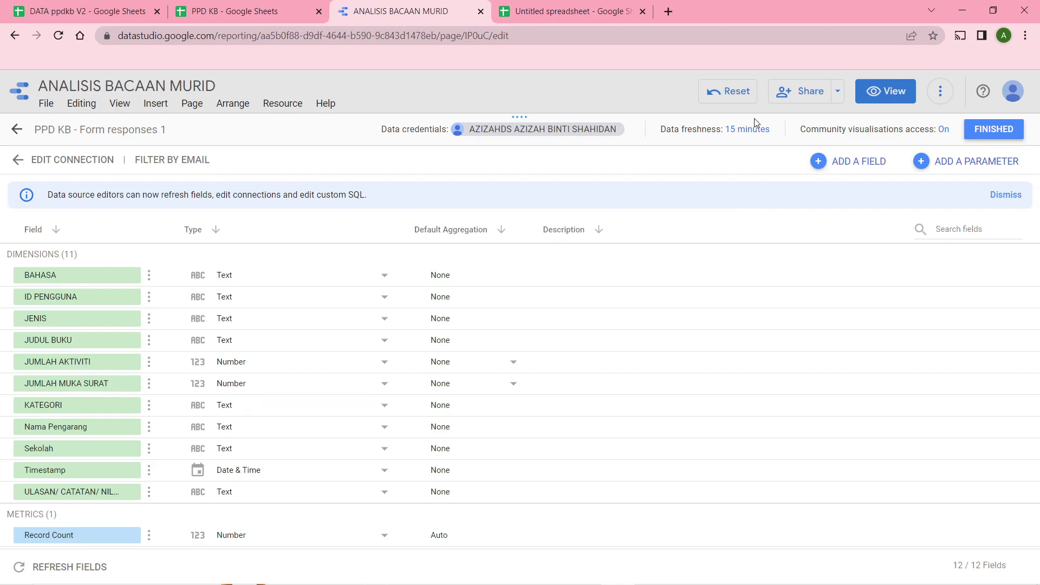
- Check the distinct KATEGORI names in E2:E5 of the spreadsheet, then return to the data source's fields
{"action": "left_click", "coordinate": [569, 11]}
{"action": "left_click_drag", "start_coordinate": [397, 229], "coordinate": [397, 278]}
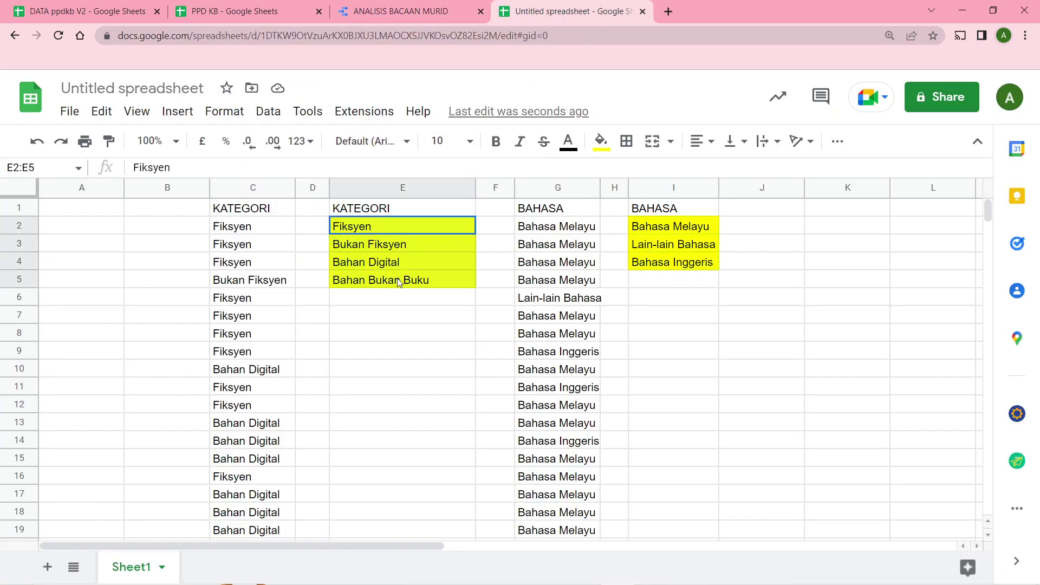
{"action": "left_click", "coordinate": [405, 13]}
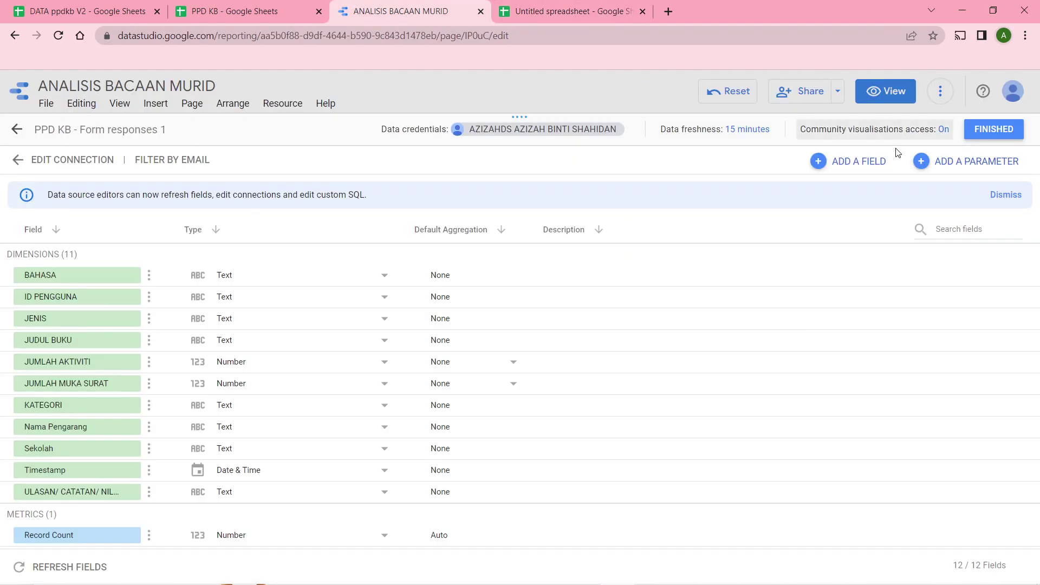
- Add a calculated field to the data source and name it "Bahan Bukan Buku", copied from cell E5 of the spreadsheet
{"action": "left_click", "coordinate": [852, 161]}
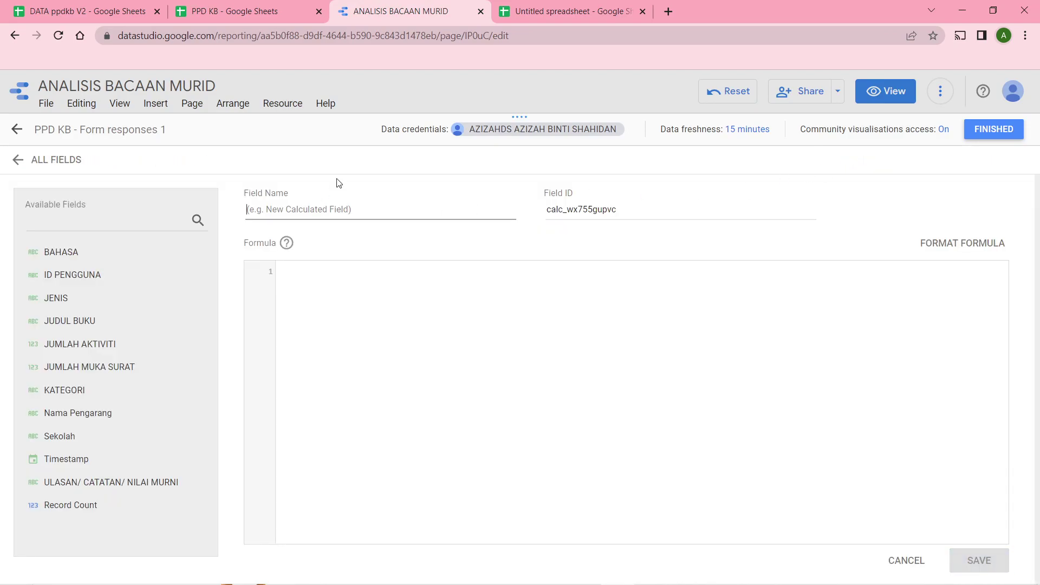
{"action": "left_click", "coordinate": [526, 11]}
{"action": "left_click", "coordinate": [381, 223]}
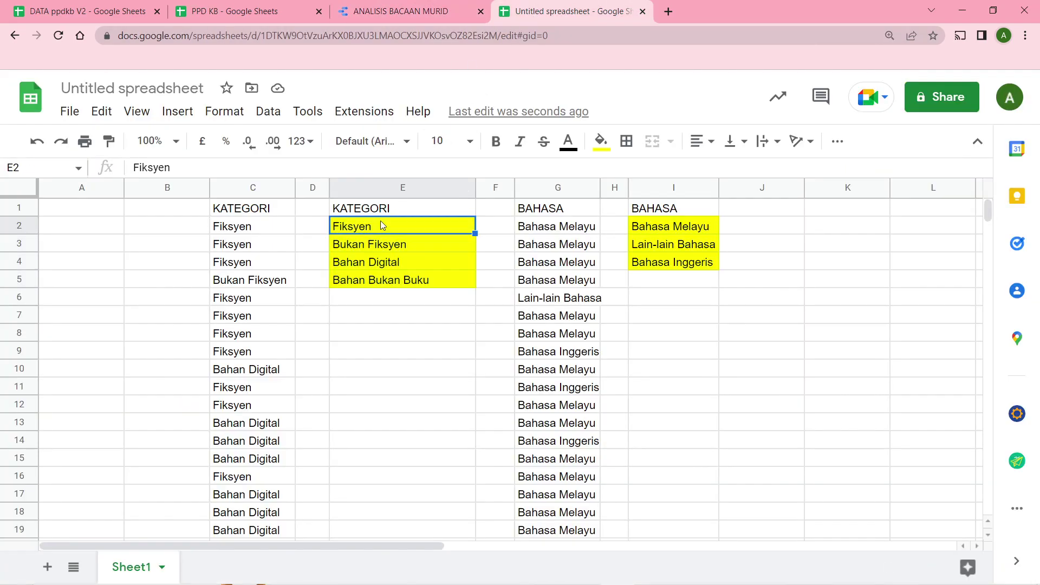
{"action": "right_click", "coordinate": [381, 224]}
{"action": "left_click", "coordinate": [339, 252]}
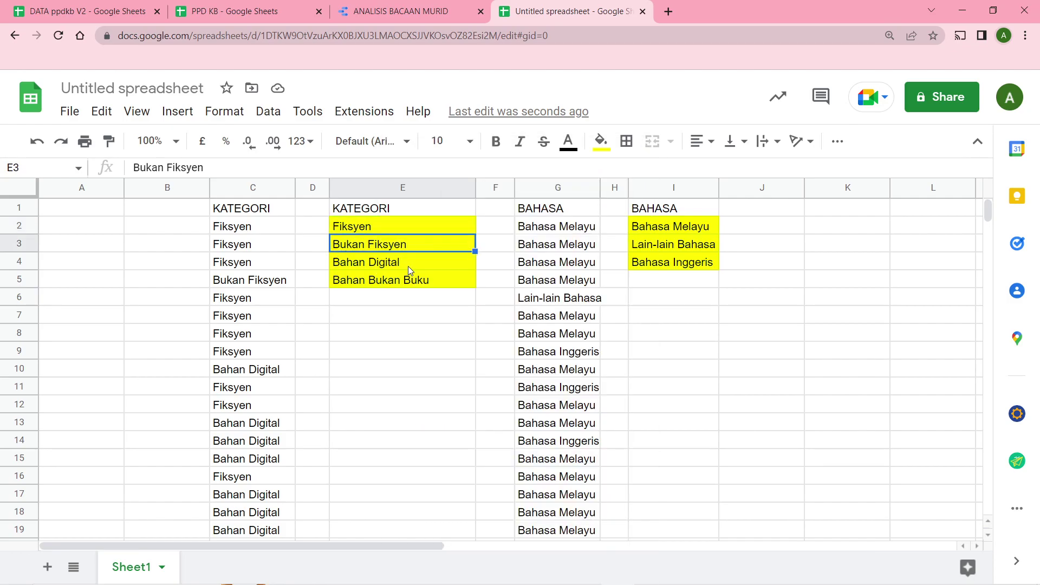
{"action": "left_click", "coordinate": [390, 287]}
{"action": "right_click", "coordinate": [390, 287]}
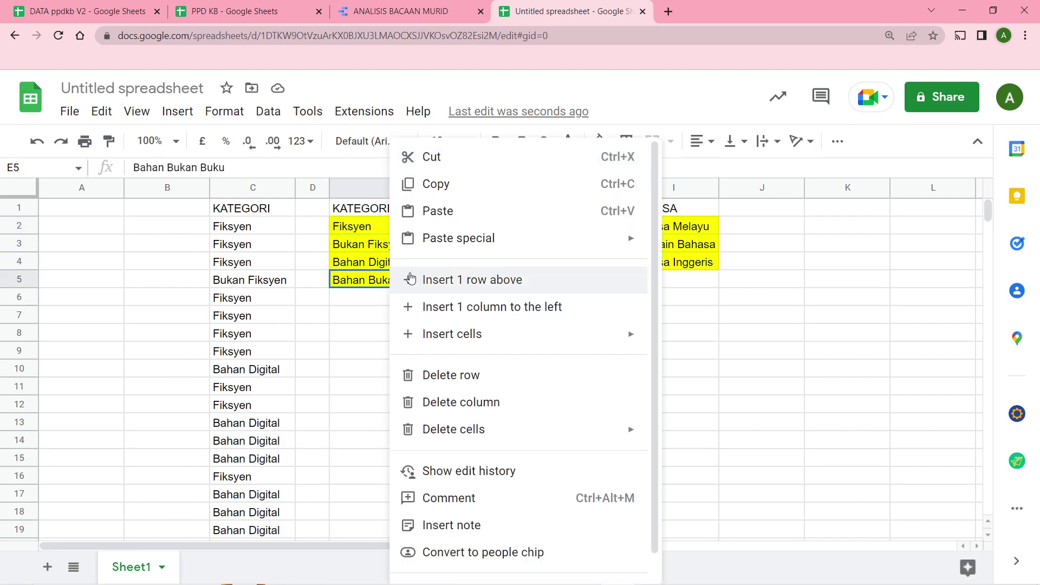
{"action": "left_click", "coordinate": [457, 191]}
{"action": "left_click", "coordinate": [404, 11]}
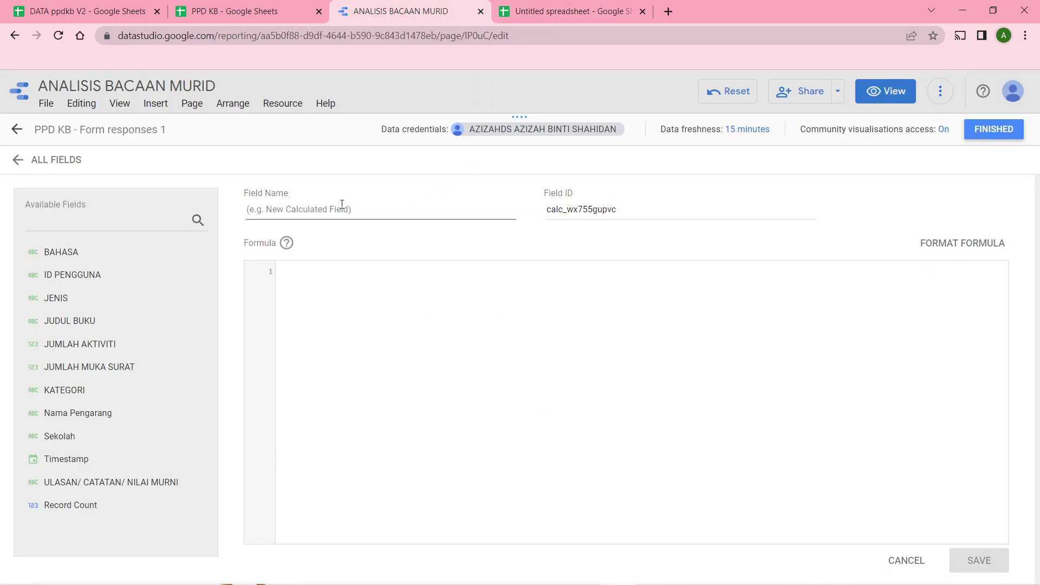
{"action": "right_click", "coordinate": [313, 214]}
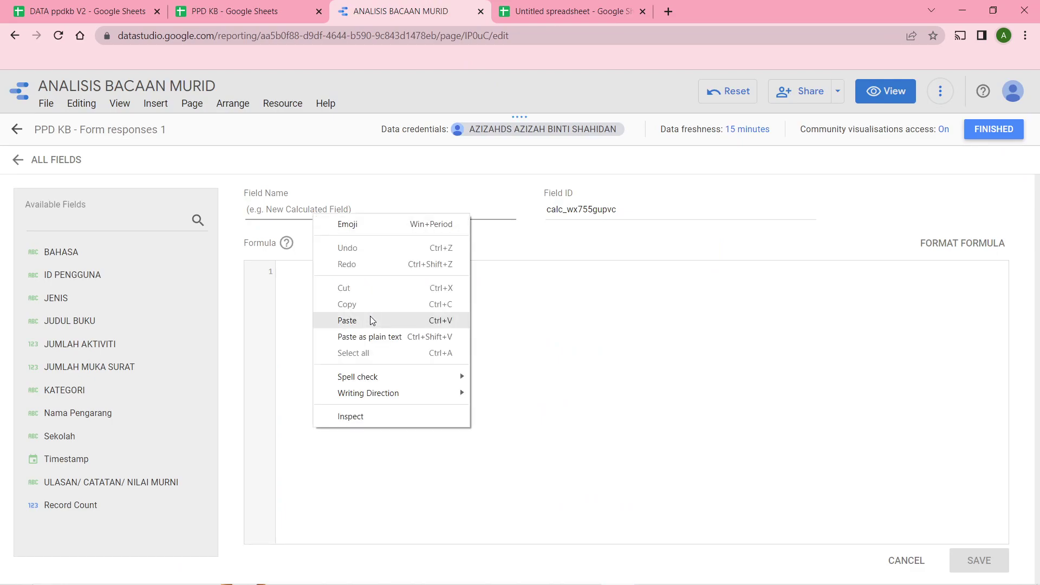
{"action": "left_click", "coordinate": [370, 320]}
- Start the calculated field's formula with the COUNT function
{"action": "left_click", "coordinate": [315, 271]}
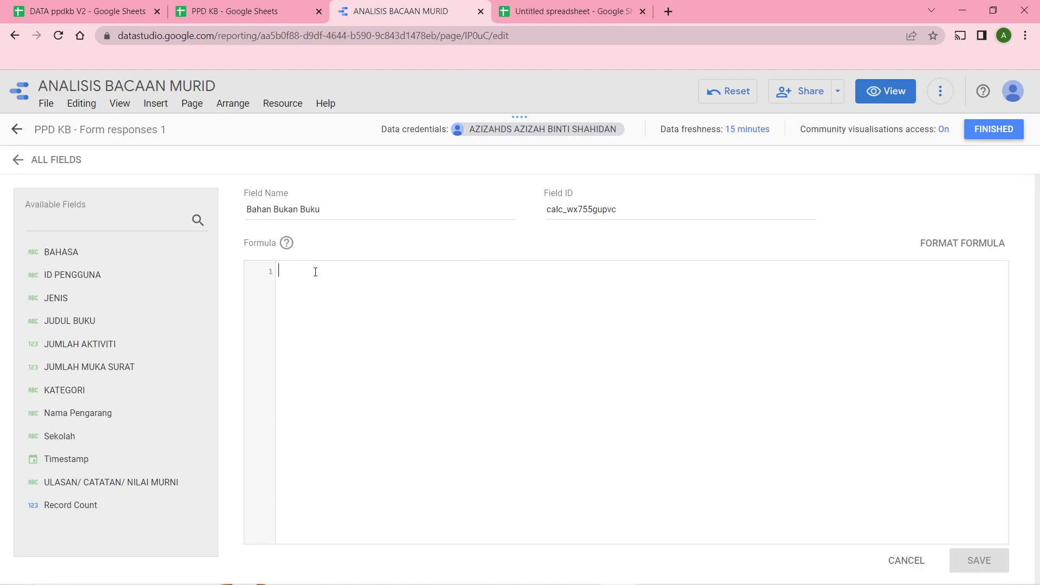
{"action": "type", "text": "count"}
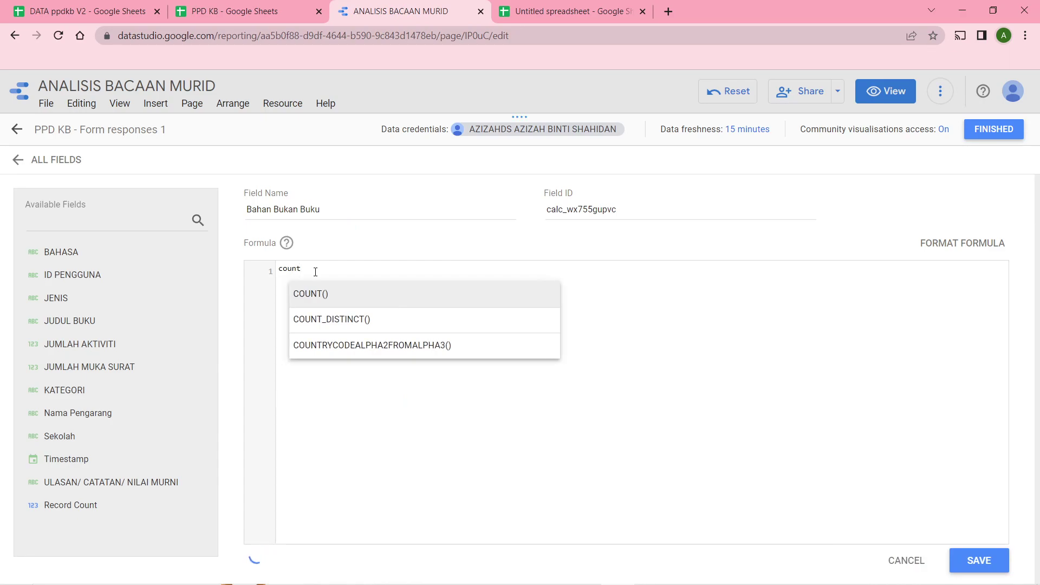
{"action": "key", "text": "Return"}
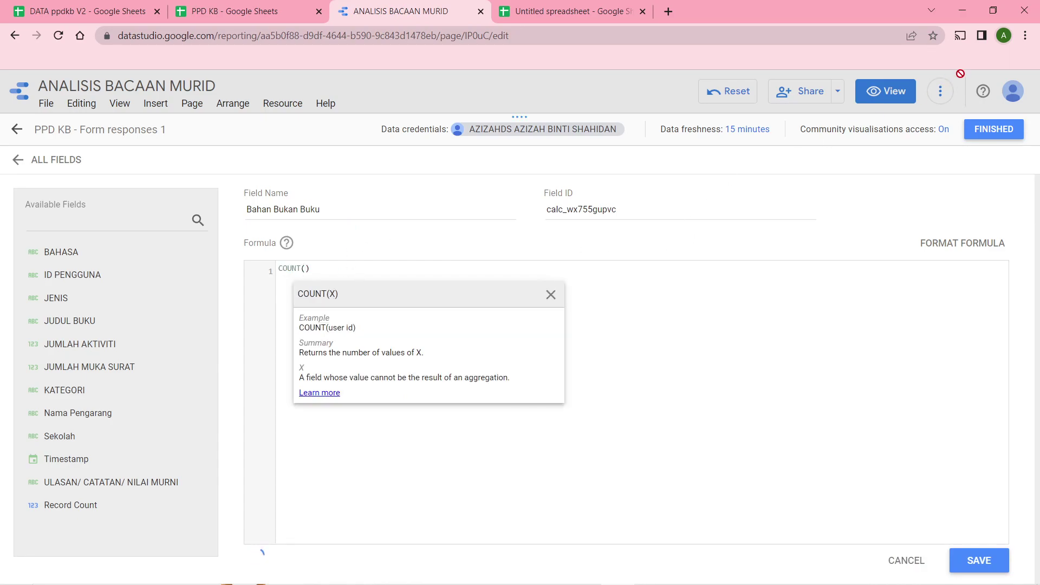
- Enlarge the browser zoom of the report page and bring the COUNT formula into view
{"action": "left_click", "coordinate": [1025, 35]}
{"action": "left_click", "coordinate": [983, 161]}
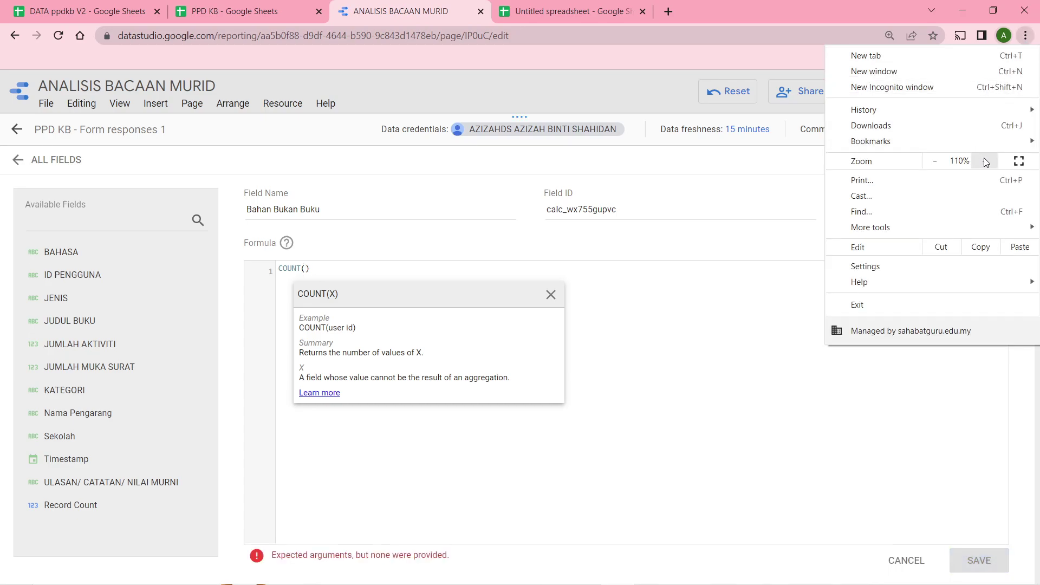
{"action": "left_click", "coordinate": [983, 160]}
{"action": "left_click", "coordinate": [983, 161]}
{"action": "left_click", "coordinate": [984, 161]}
{"action": "left_click", "coordinate": [608, 379]}
{"action": "scroll", "coordinate": [509, 380], "scroll_direction": "down", "scroll_amount": 1}
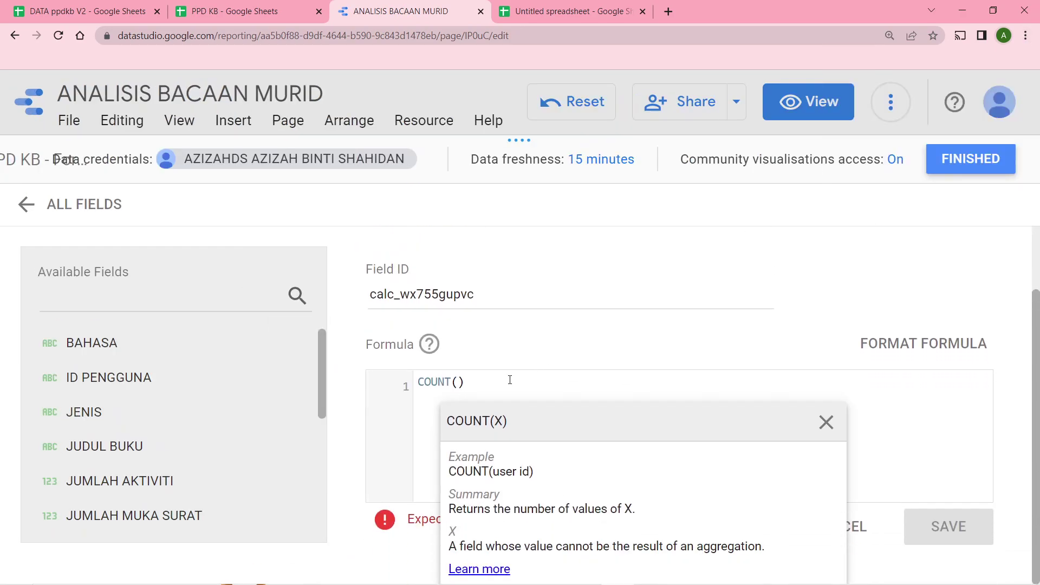
- Nest an IF function inside the COUNT function of the Bahan Bukan Buku formula
{"action": "key", "text": "shift+Home"}
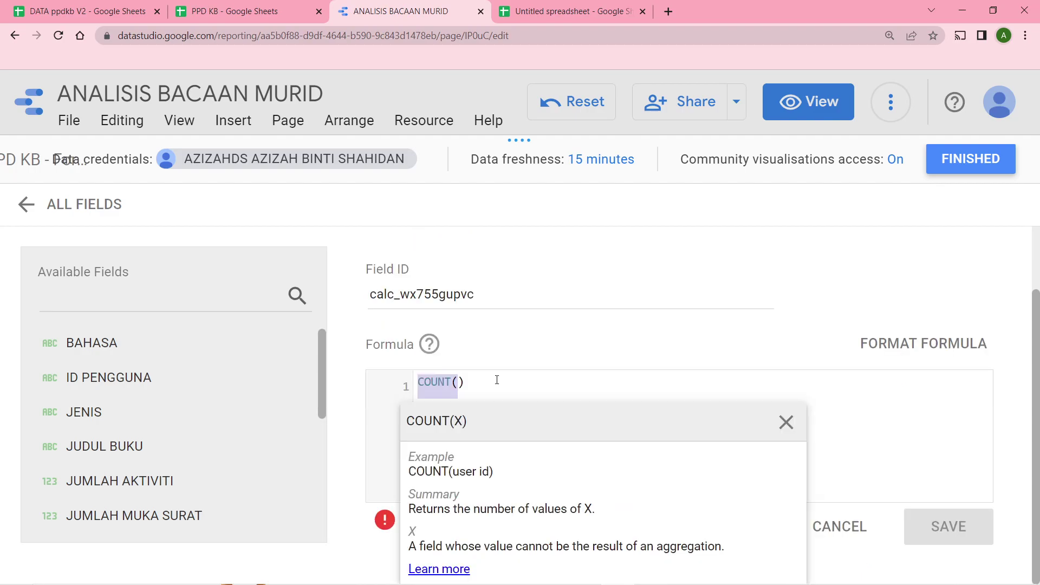
{"action": "left_click", "coordinate": [476, 379]}
{"action": "scroll", "coordinate": [476, 380], "scroll_direction": "up", "scroll_amount": 1}
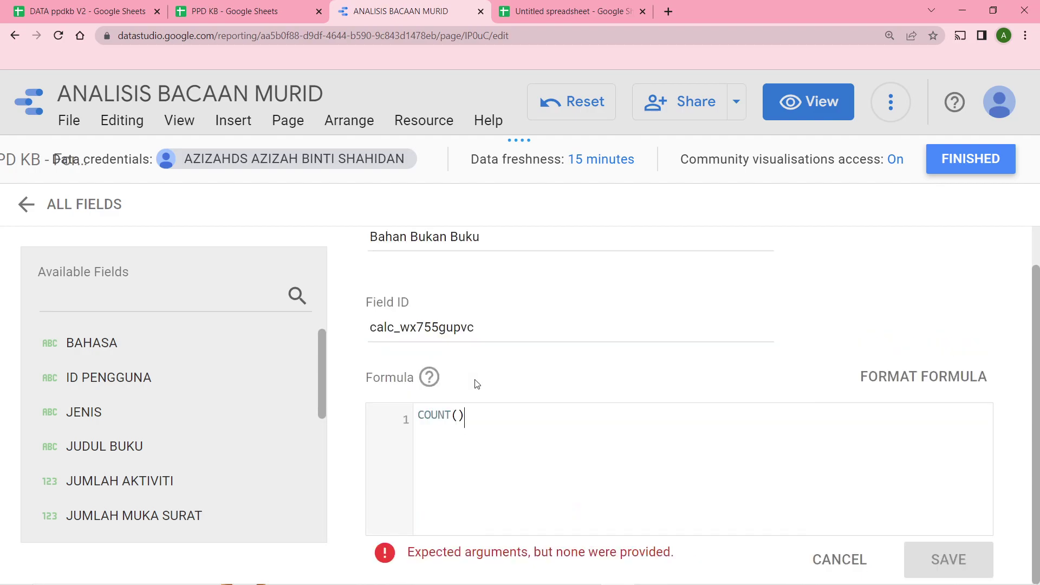
{"action": "key", "text": "BackSpace"}
{"action": "type", "text": "if"}
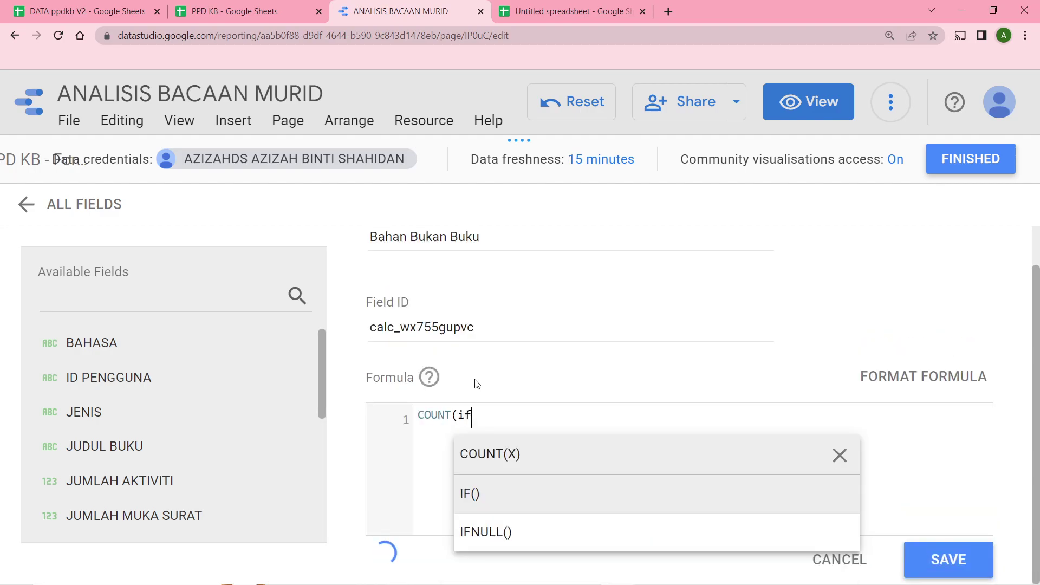
{"action": "key", "text": "Return"}
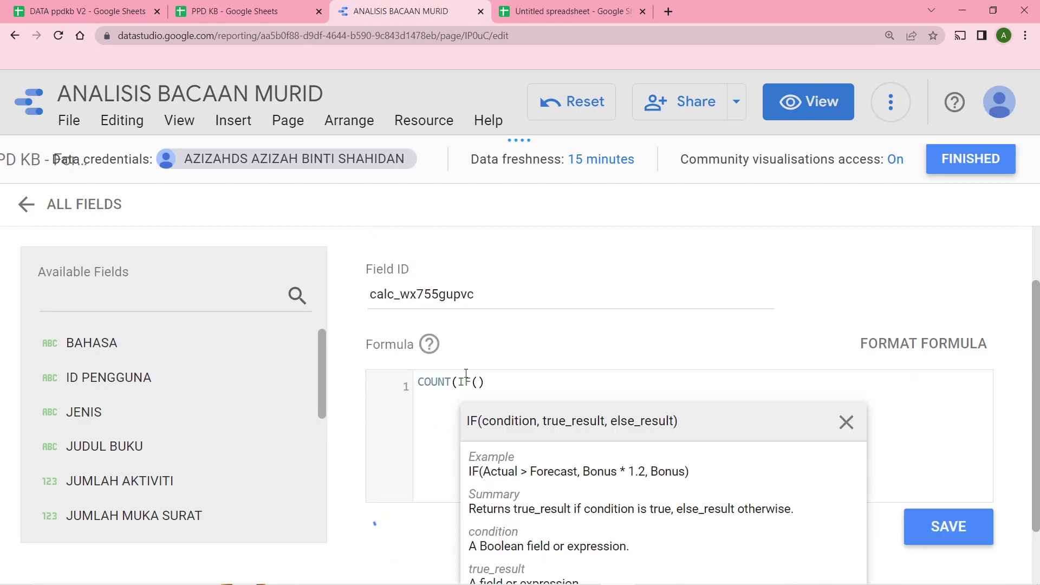
- Insert the KATEGORI field as the IF condition, followed by an equals sign
{"action": "scroll", "coordinate": [183, 433], "scroll_direction": "down", "scroll_amount": 2}
{"action": "scroll", "coordinate": [183, 458], "scroll_direction": "down", "scroll_amount": 2}
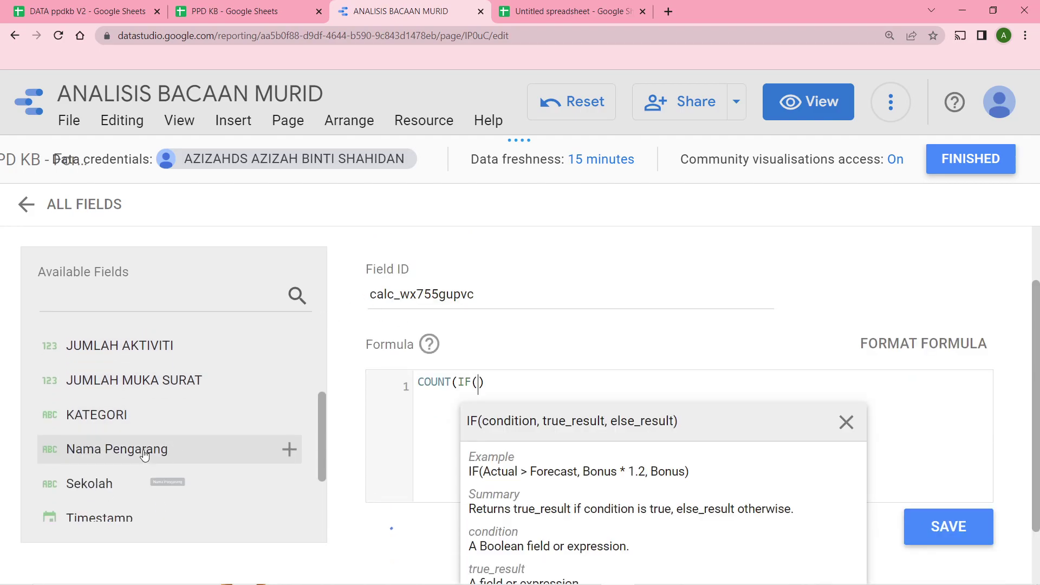
{"action": "left_click", "coordinate": [126, 416]}
{"action": "type", "text": "="}
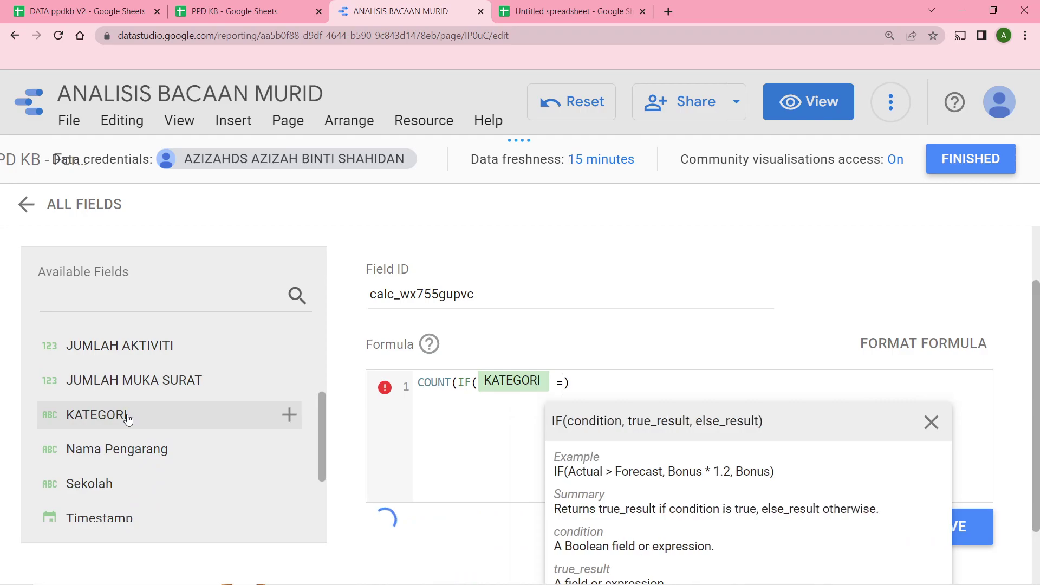
- Copy the field name Bahan Bukan Buku into the formula as the value compared with KATEGORI
{"action": "scroll", "coordinate": [436, 316], "scroll_direction": "up", "scroll_amount": 2}
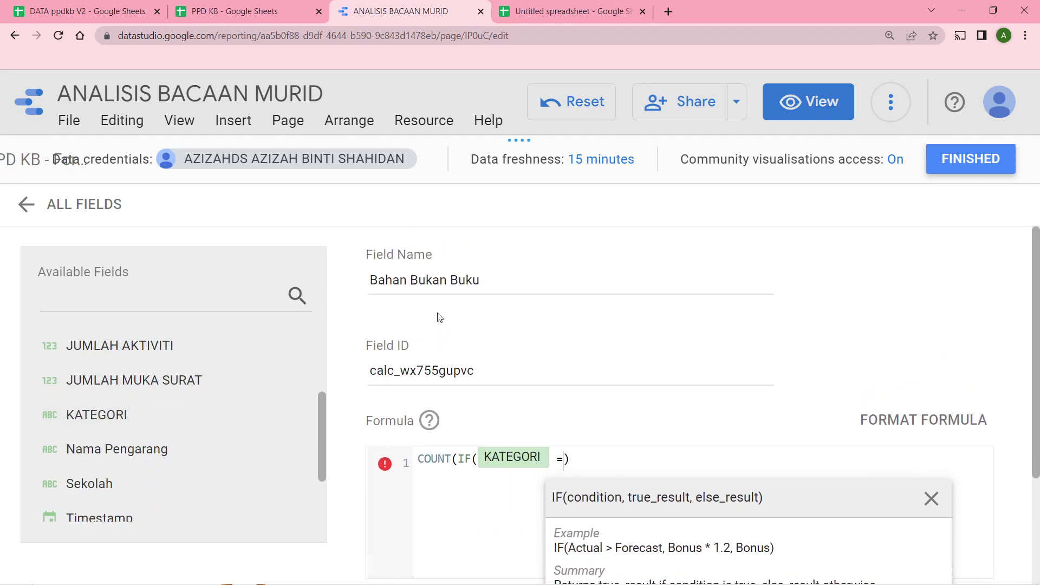
{"action": "triple_click", "coordinate": [462, 287]}
{"action": "right_click", "coordinate": [462, 287]}
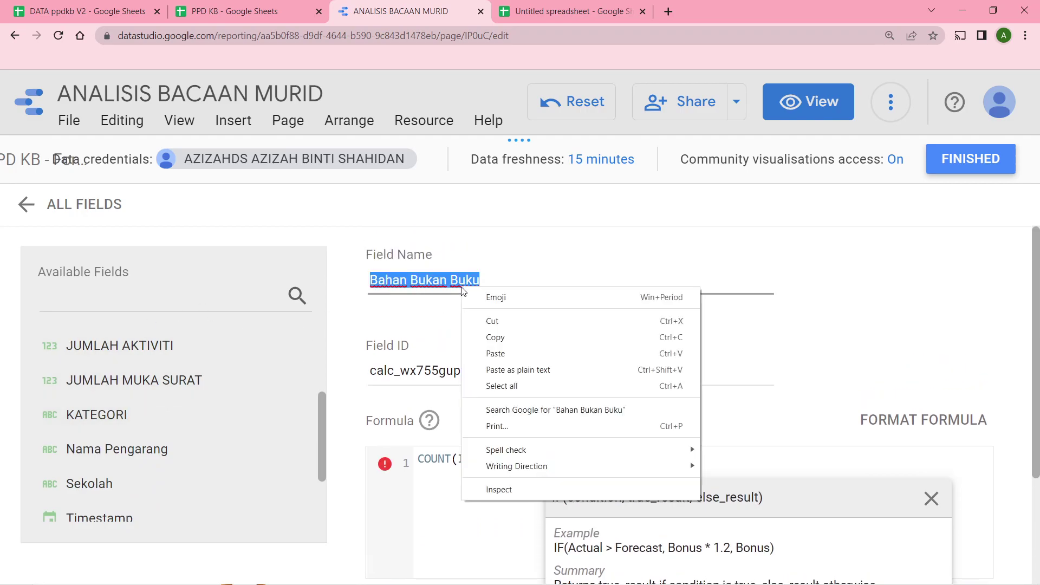
{"action": "left_click", "coordinate": [492, 337]}
{"action": "left_click", "coordinate": [564, 460]}
{"action": "right_click", "coordinate": [564, 460]}
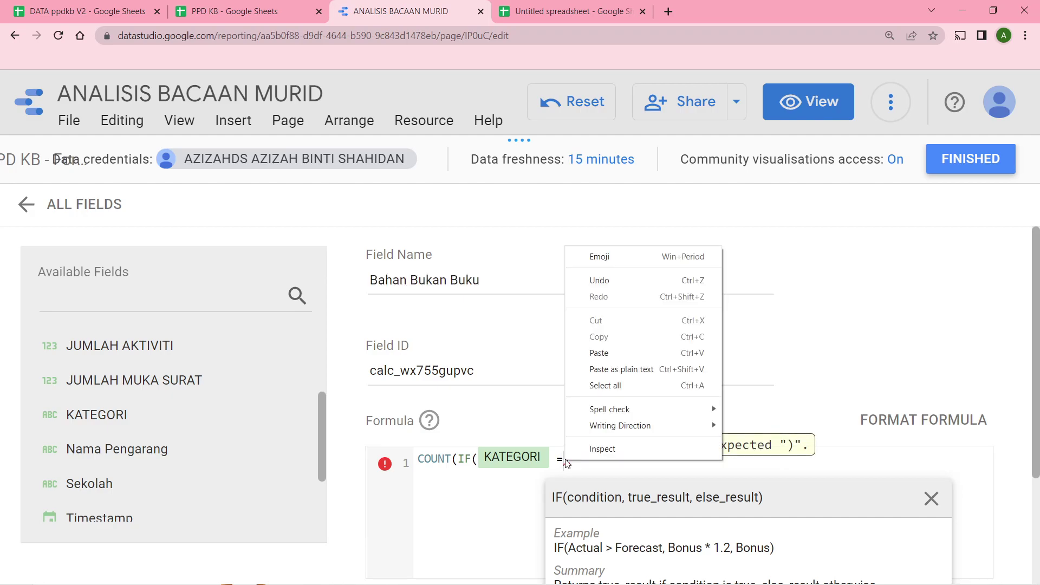
{"action": "left_click", "coordinate": [590, 357]}
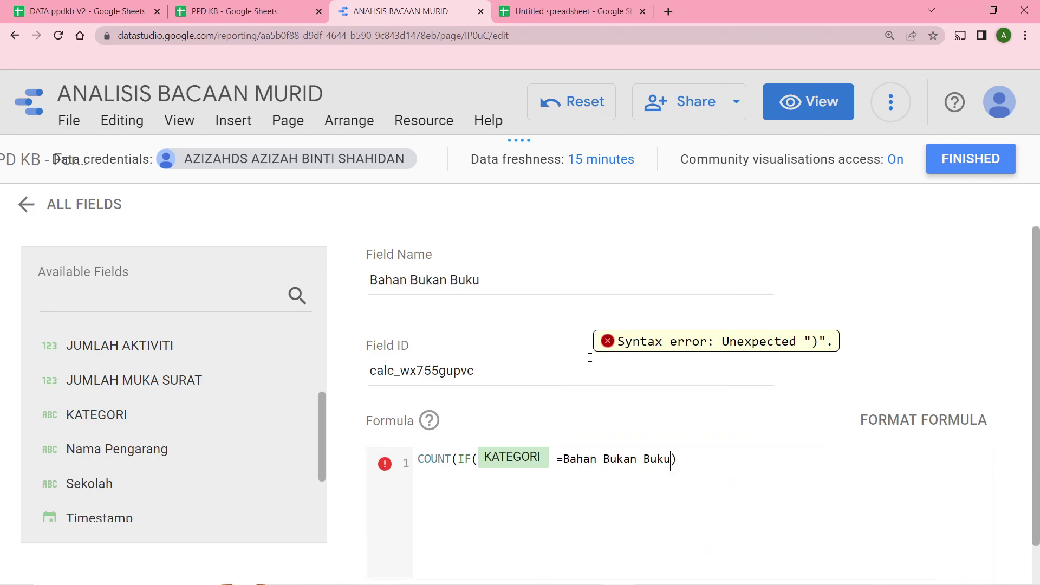
- Enclose Bahan Bukan Buku in single quotation marks within the IF condition
{"action": "left_click", "coordinate": [563, 461]}
{"action": "type", "text": "'"}
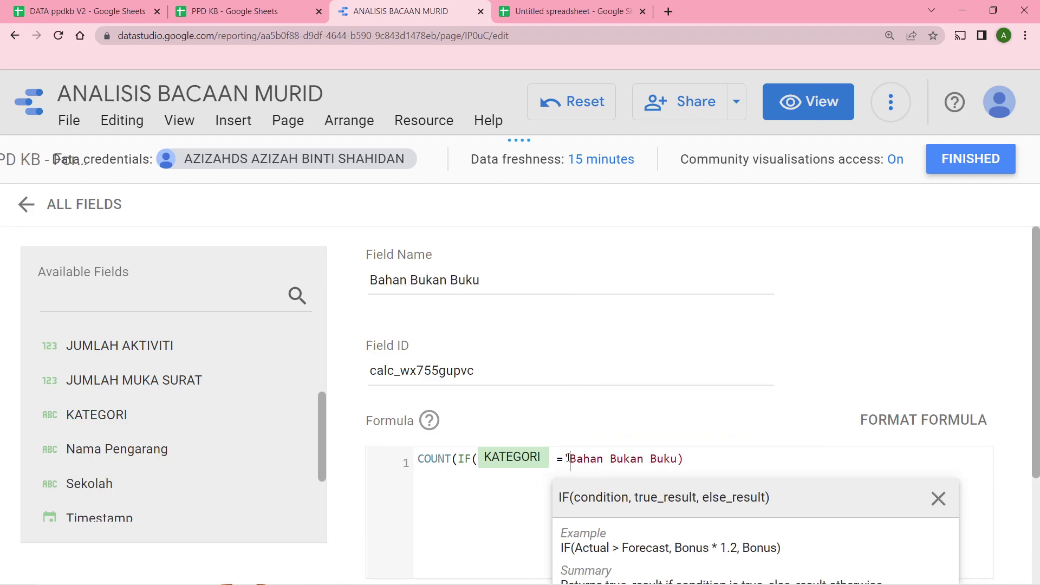
{"action": "left_click", "coordinate": [679, 458]}
{"action": "type", "text": "'"}
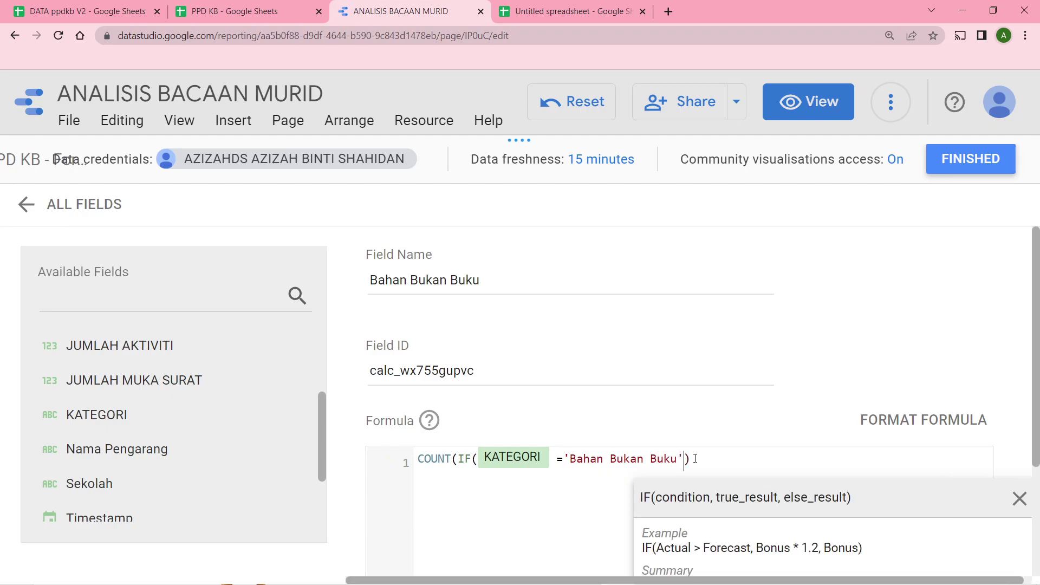
- Complete the IF arguments with the ID PENGGUNA field as the true result and null as the else result
{"action": "type", "text": ","}
{"action": "scroll", "coordinate": [184, 401], "scroll_direction": "up", "scroll_amount": 1}
{"action": "scroll", "coordinate": [181, 405], "scroll_direction": "up", "scroll_amount": 2}
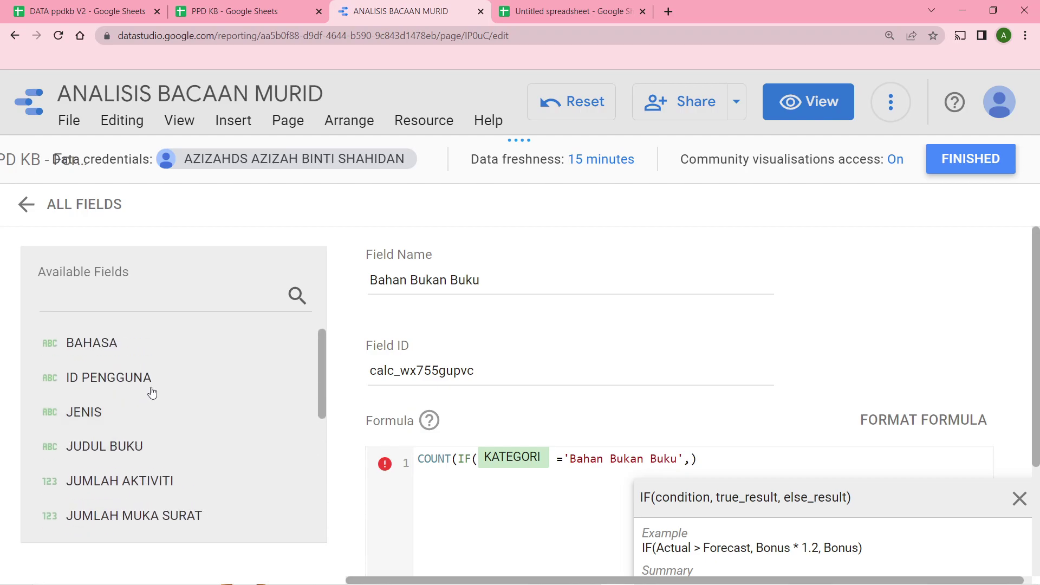
{"action": "left_click", "coordinate": [133, 379]}
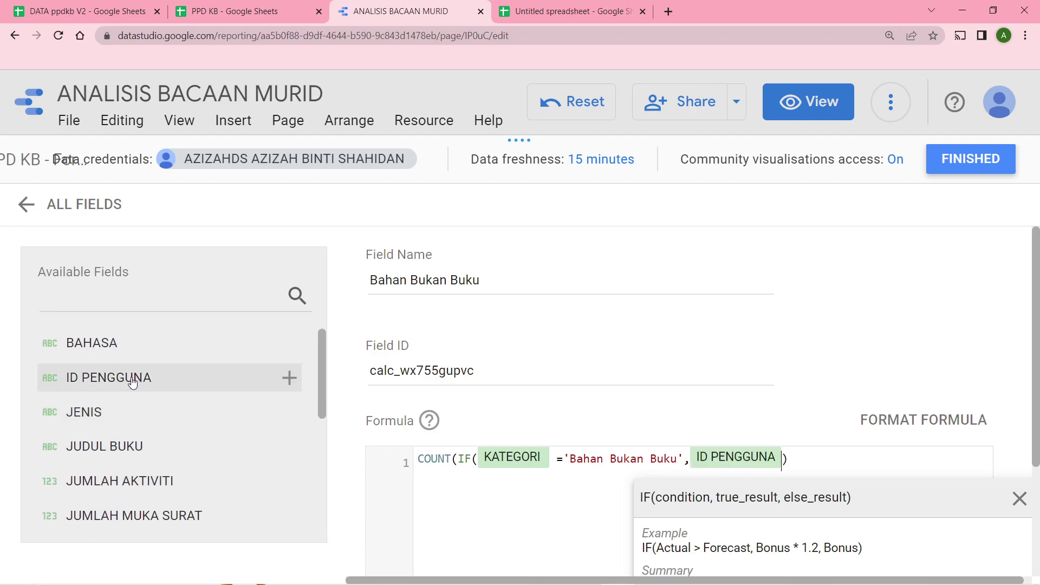
{"action": "type", "text": ",nu"}
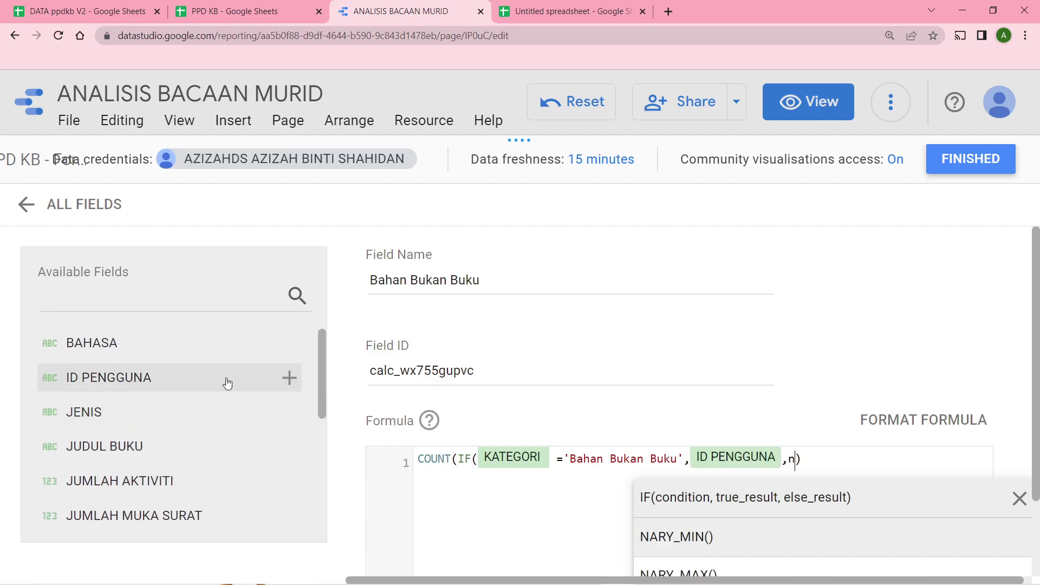
{"action": "type", "text": "ll"}
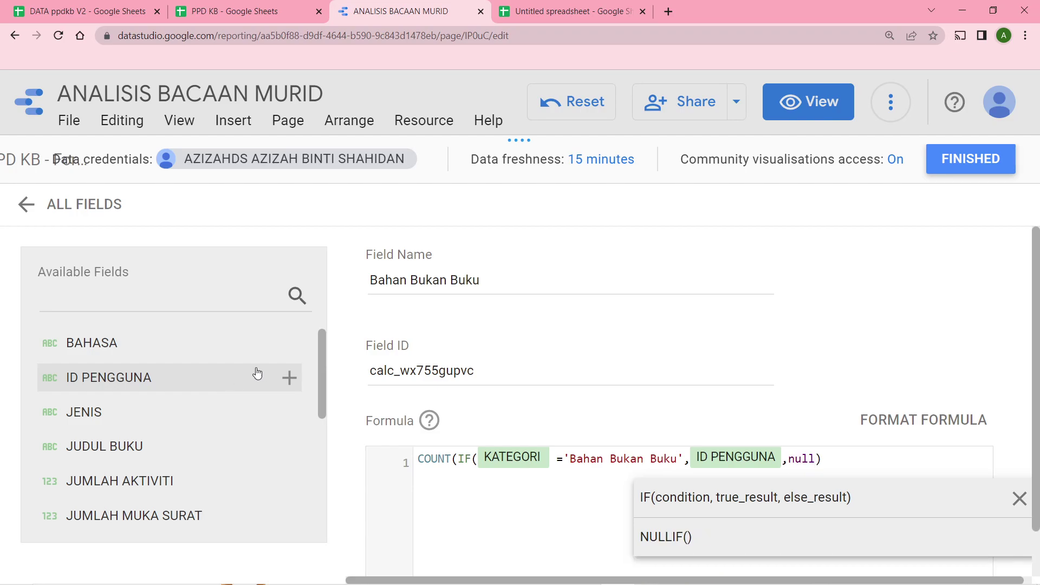
{"action": "left_click", "coordinate": [1025, 498]}
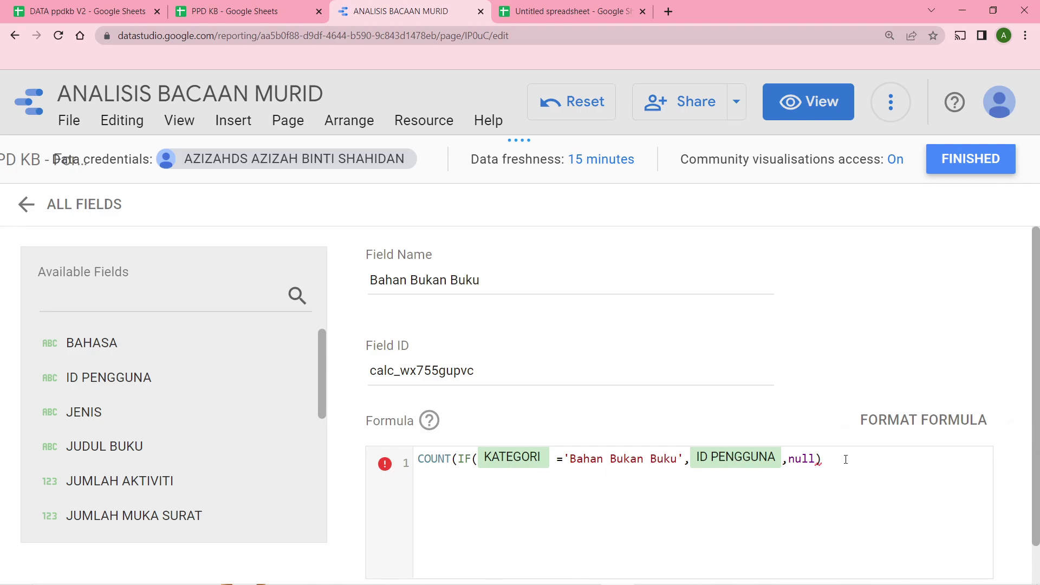
- Remove the extra space between the KATEGORI field and the equals sign in the formula
{"action": "scroll", "coordinate": [841, 468], "scroll_direction": "down", "scroll_amount": 1}
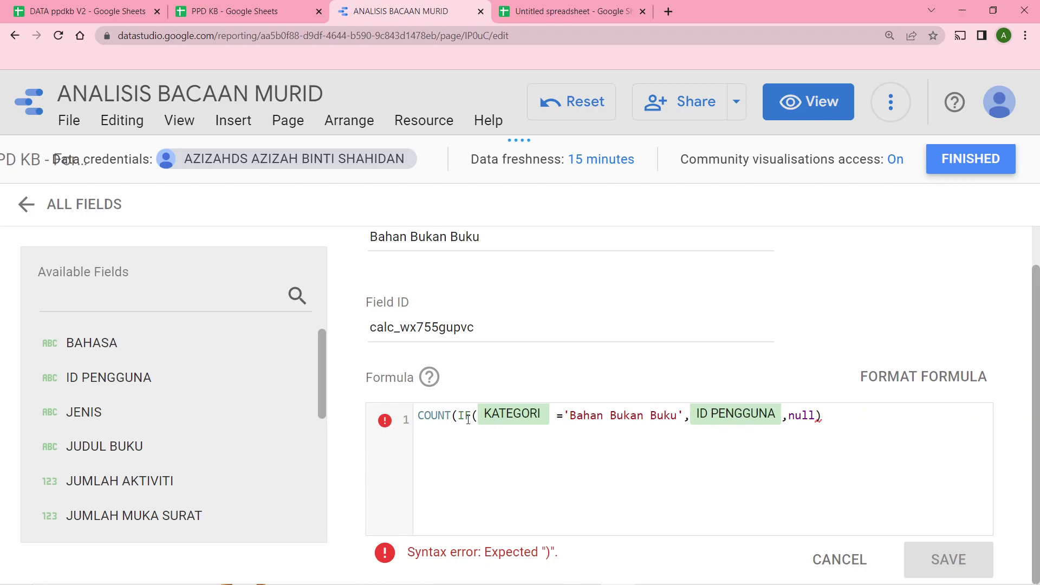
{"action": "left_click", "coordinate": [430, 420]}
{"action": "left_click", "coordinate": [464, 415]}
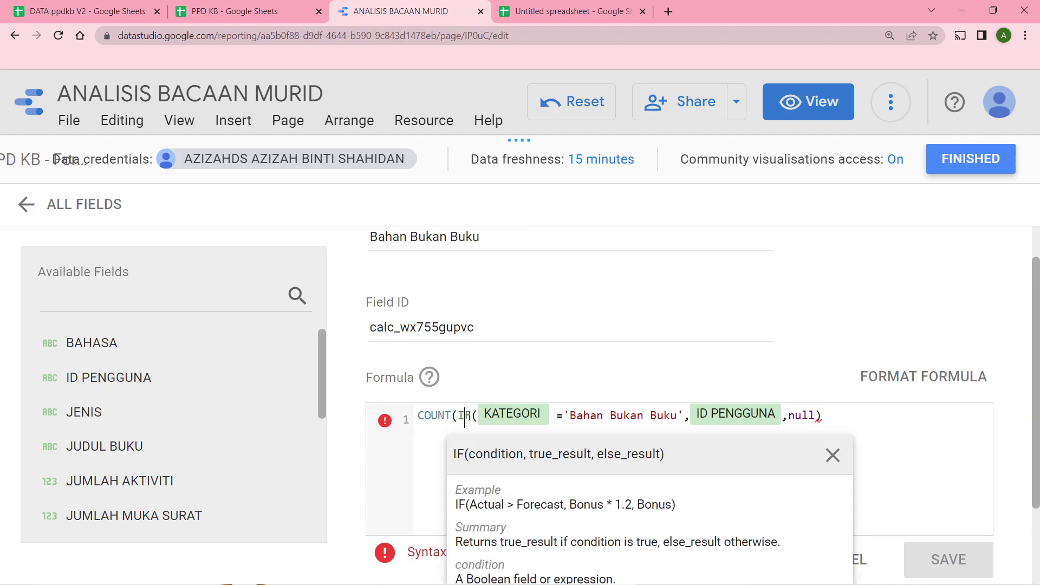
{"action": "left_click", "coordinate": [550, 416]}
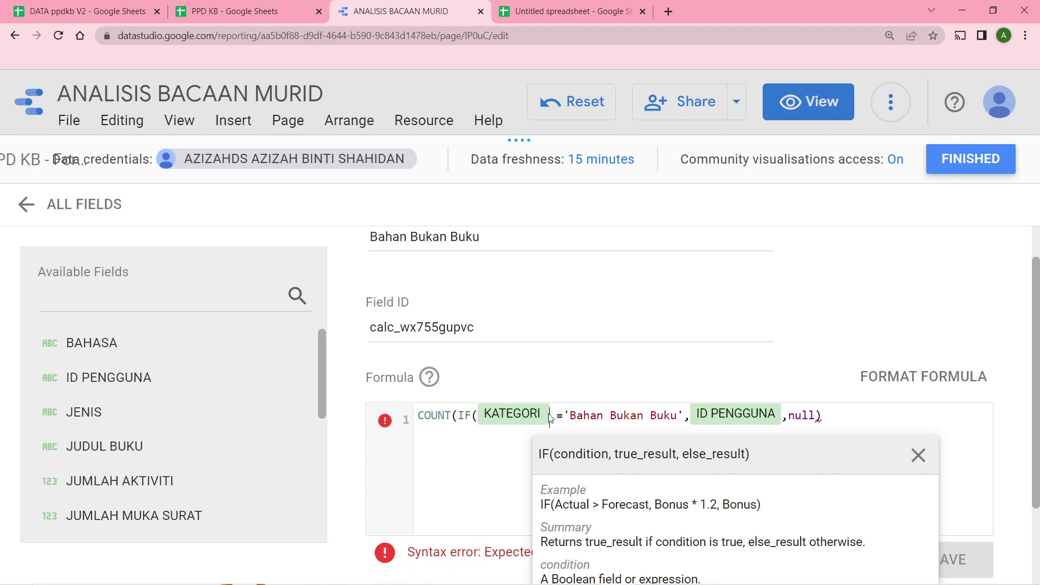
{"action": "key", "text": "Delete"}
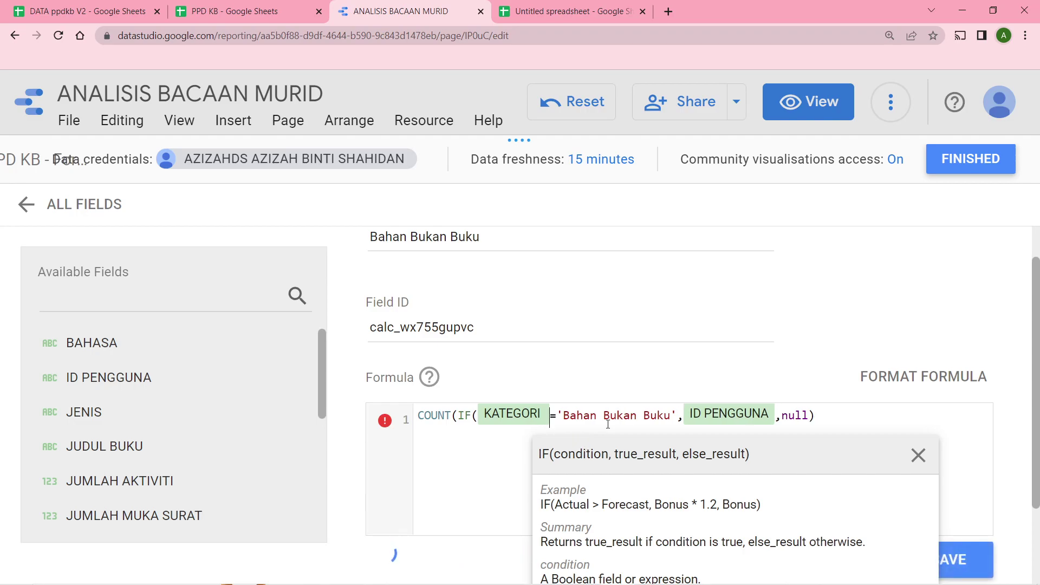
- Add the missing closing parenthesis after the IF function and save the calculated field
{"action": "left_click", "coordinate": [631, 417]}
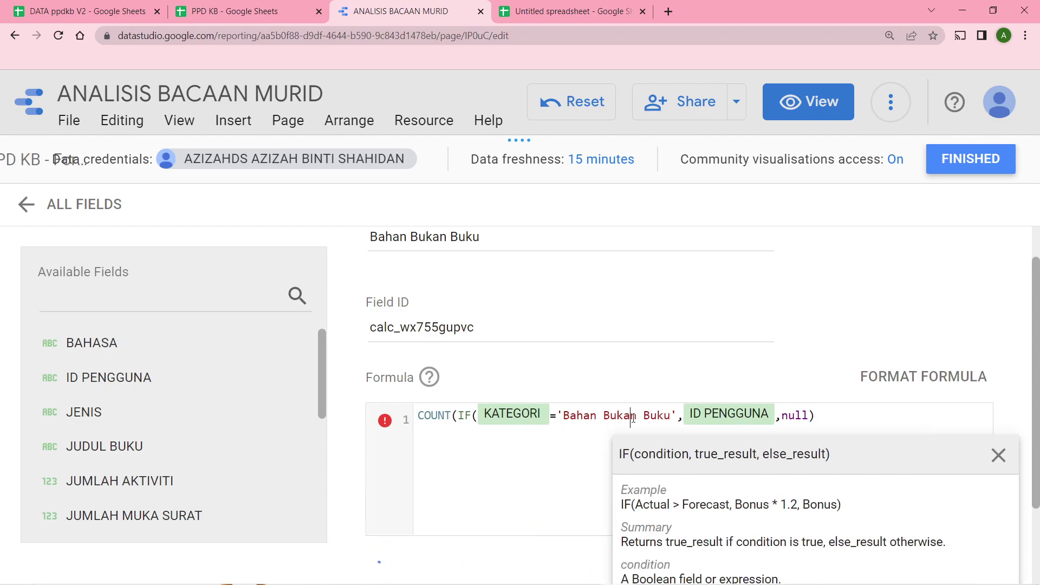
{"action": "left_click", "coordinate": [703, 415]}
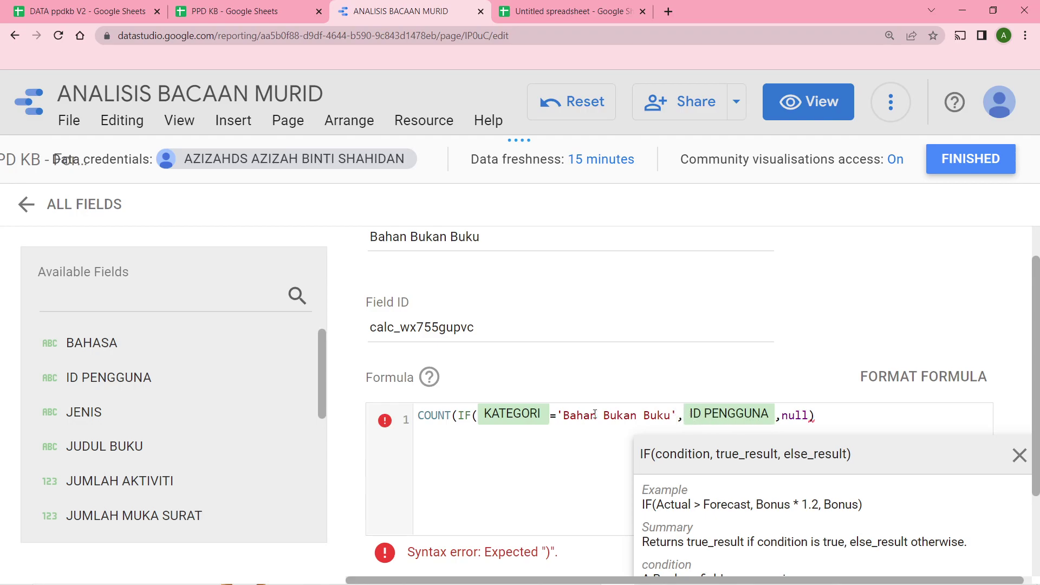
{"action": "left_click", "coordinate": [1019, 455]}
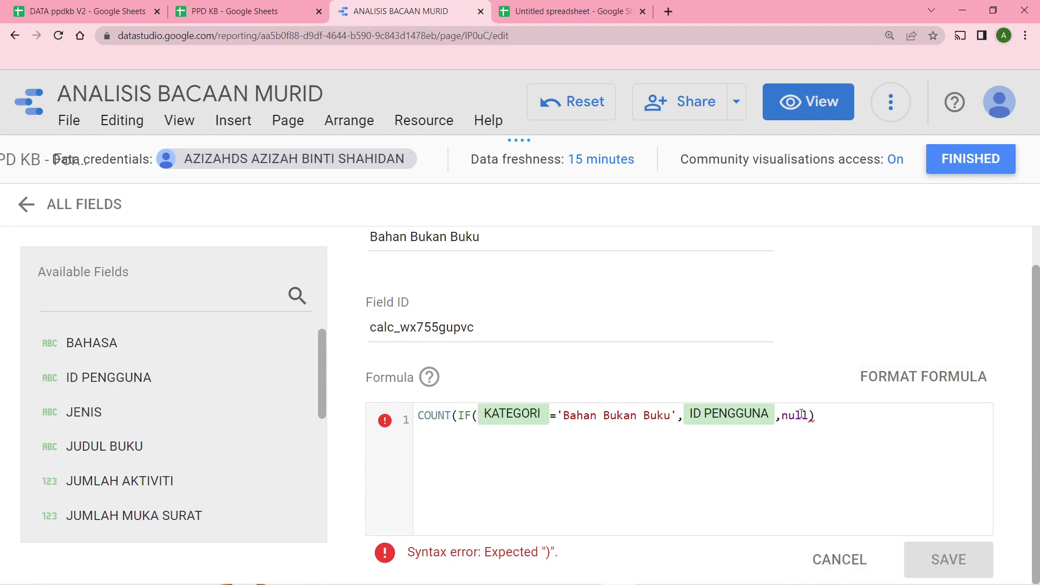
{"action": "left_click", "coordinate": [802, 415]}
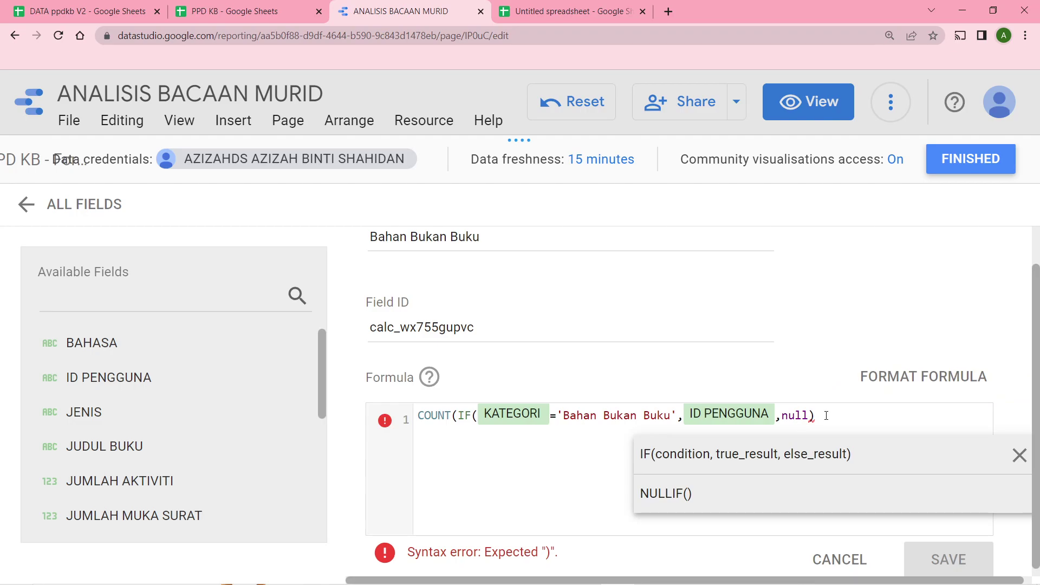
{"action": "left_click", "coordinate": [835, 417]}
{"action": "type", "text": ")"}
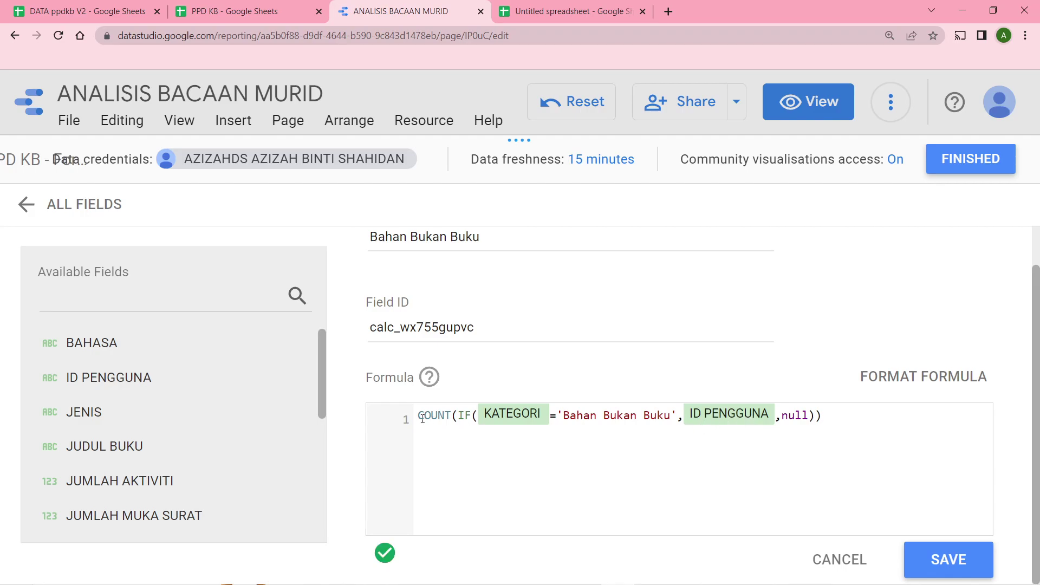
{"action": "left_click", "coordinate": [948, 559]}
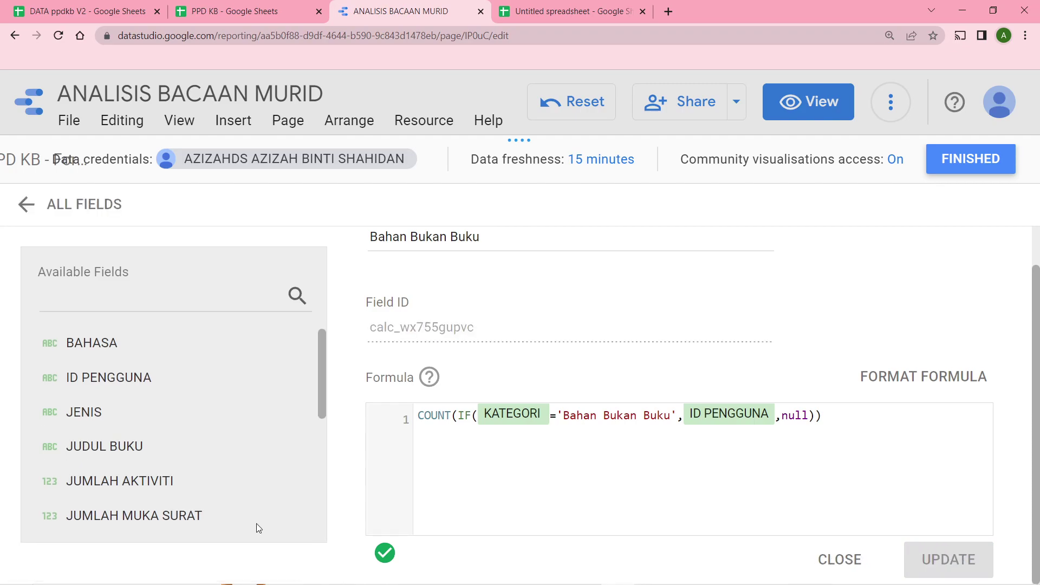
- Look through the available fields, then leave the formula editor and locate the Bahan Bukan Buku metric in the data source's field list
{"action": "scroll", "coordinate": [295, 434], "scroll_direction": "down", "scroll_amount": 4}
{"action": "scroll", "coordinate": [179, 471], "scroll_direction": "up", "scroll_amount": 3}
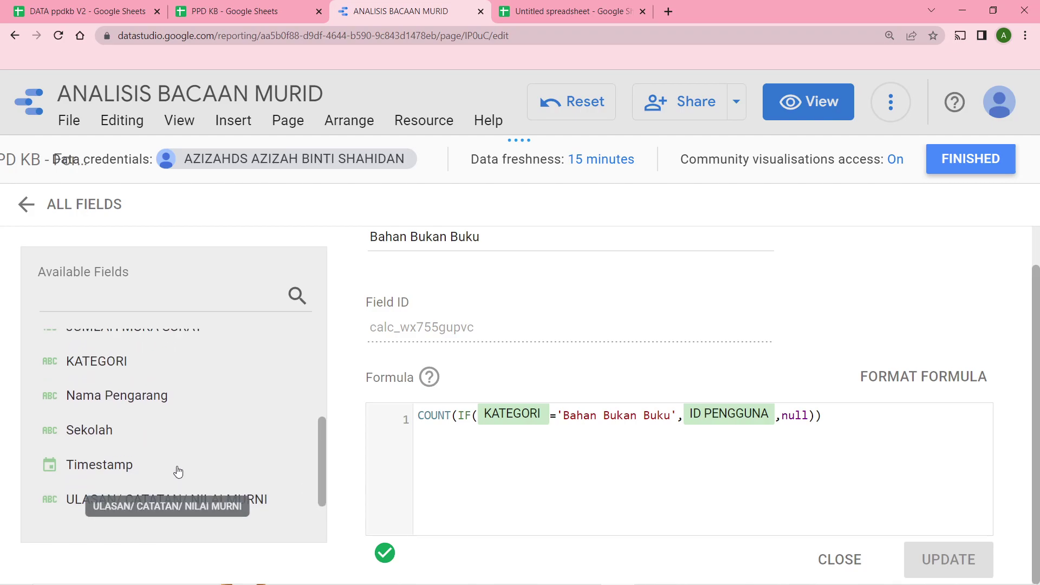
{"action": "scroll", "coordinate": [192, 448], "scroll_direction": "down", "scroll_amount": 3}
{"action": "scroll", "coordinate": [164, 496], "scroll_direction": "up", "scroll_amount": 3}
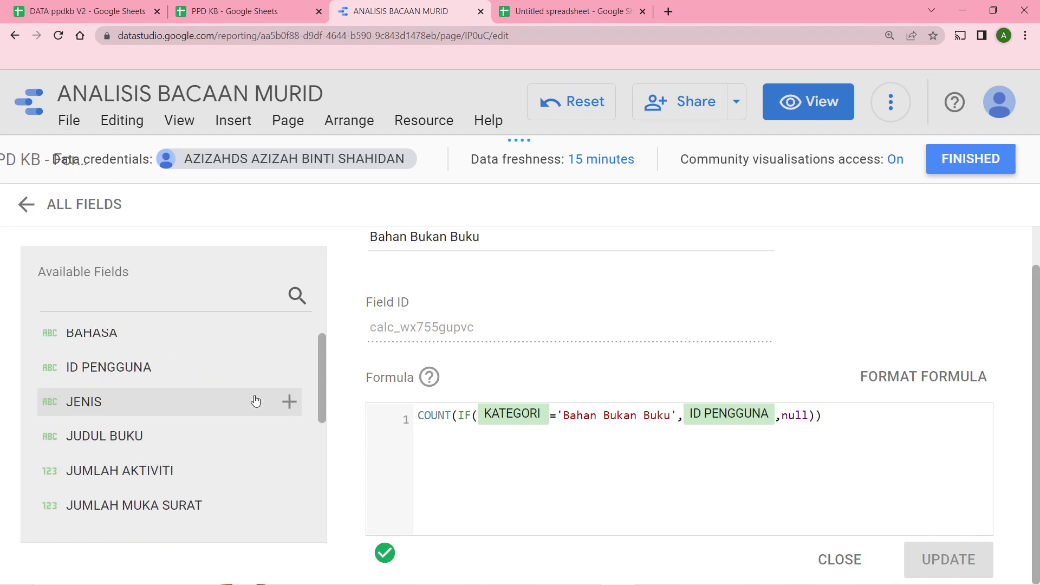
{"action": "scroll", "coordinate": [304, 448], "scroll_direction": "down", "scroll_amount": 3}
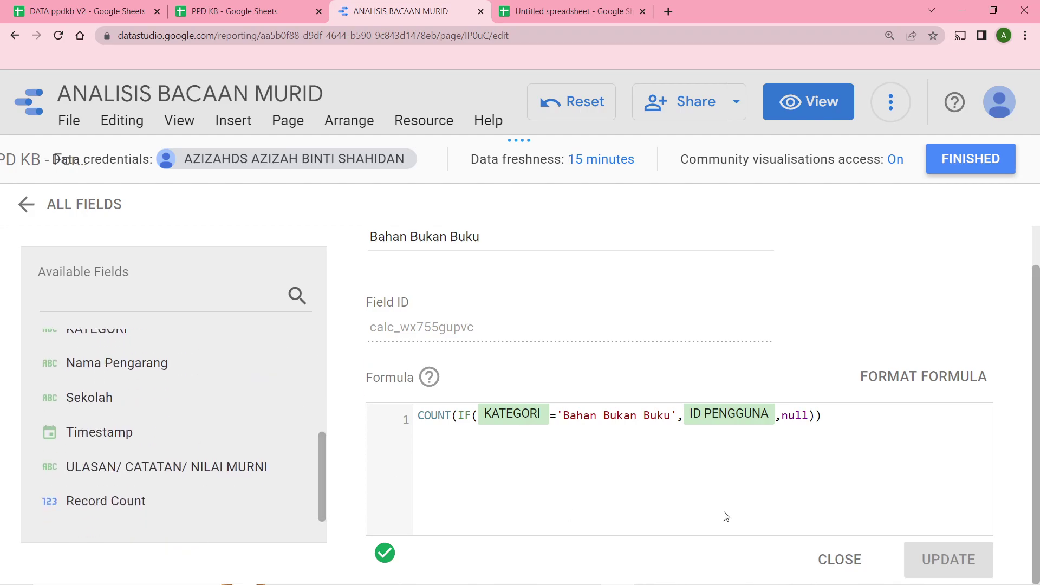
{"action": "left_click", "coordinate": [839, 559]}
{"action": "scroll", "coordinate": [258, 490], "scroll_direction": "down", "scroll_amount": 5}
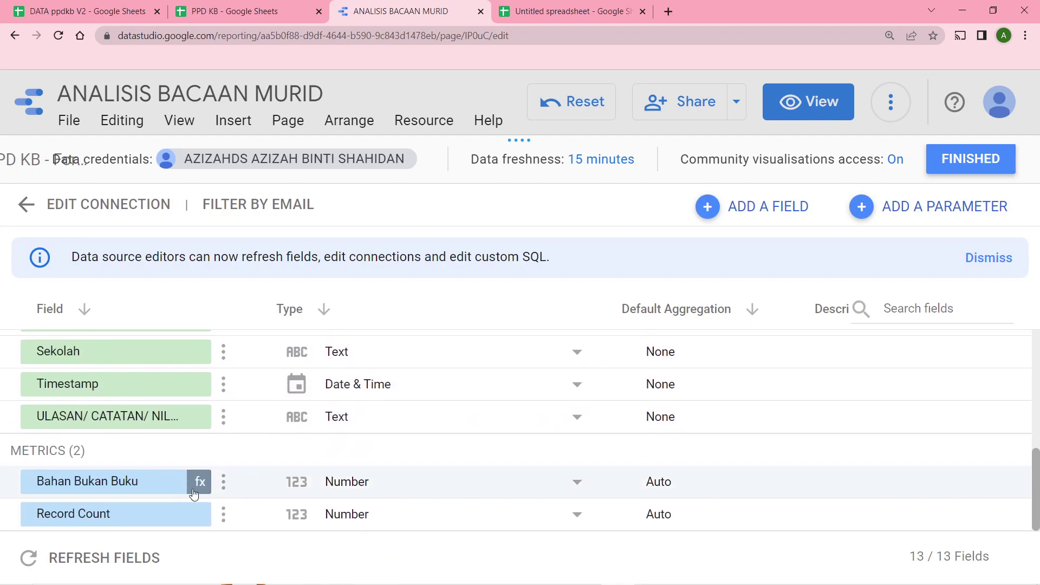
- Finish editing the data source, then reopen the PPD KB form responses source for editing
{"action": "left_click", "coordinate": [223, 481]}
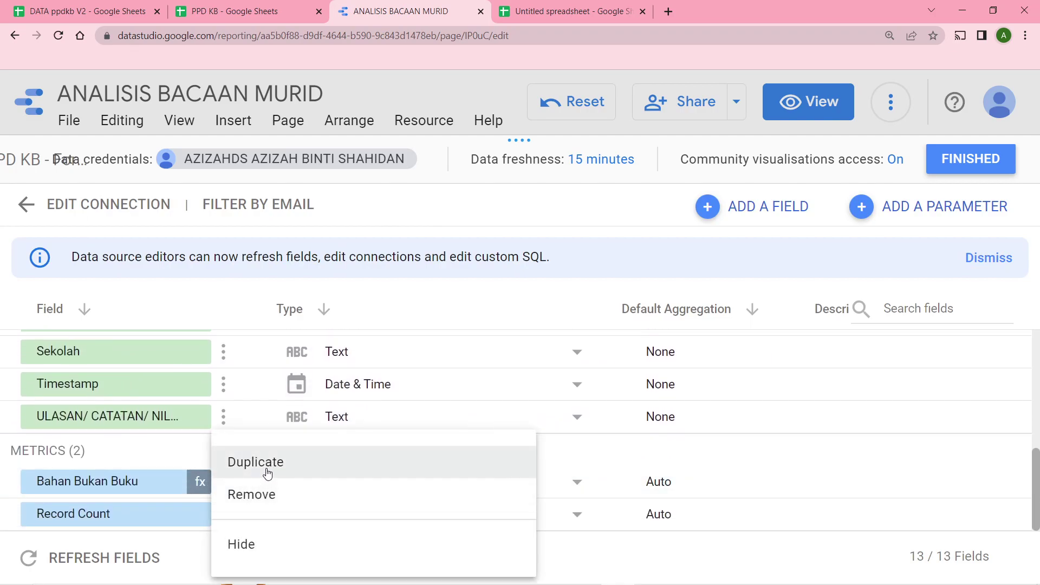
{"action": "left_click", "coordinate": [945, 164]}
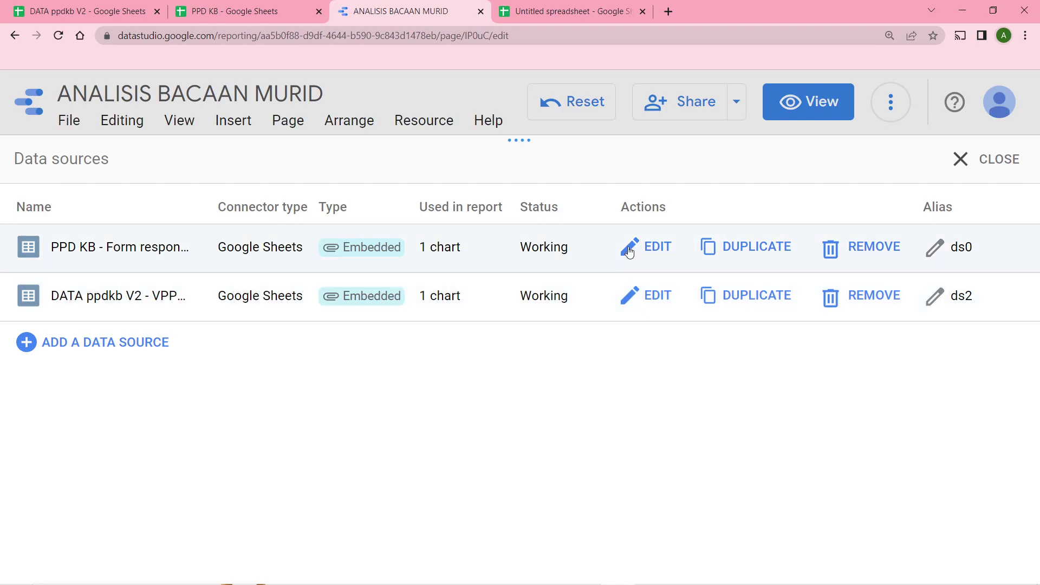
{"action": "left_click", "coordinate": [630, 248]}
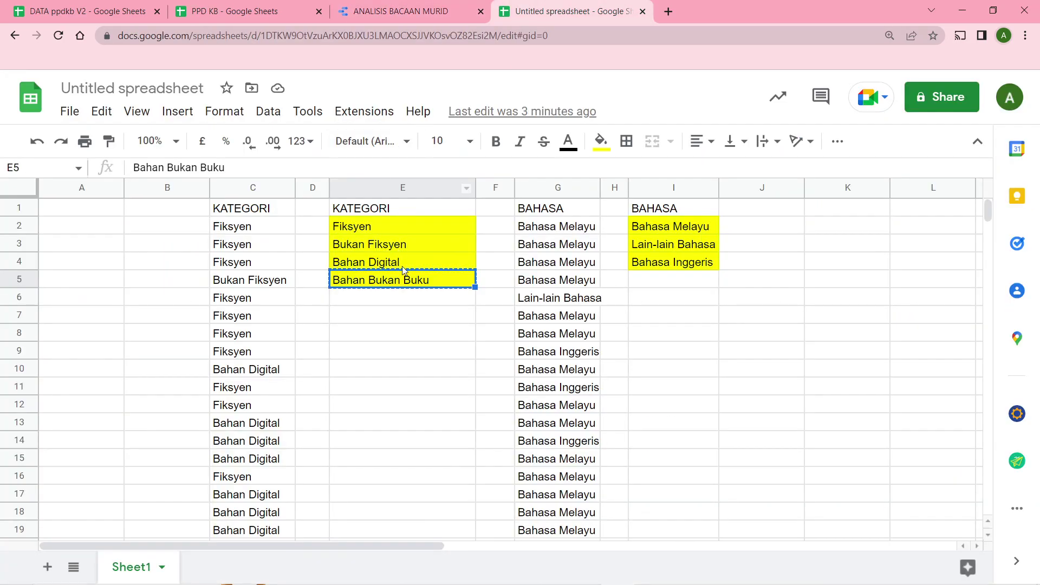
- Copy the Fiksyen category from cell E2 of the spreadsheet
{"action": "left_click", "coordinate": [397, 227]}
{"action": "right_click", "coordinate": [397, 226]}
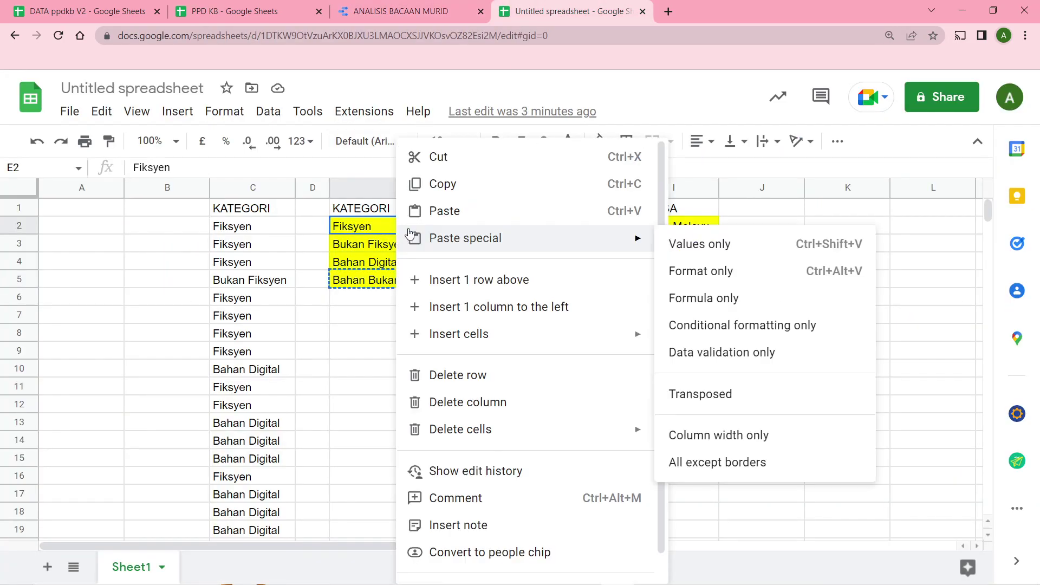
{"action": "left_click", "coordinate": [450, 185]}
- Switch to the ANALISIS BACAAN MURID report and duplicate the Bahan Bukan Buku metric in the PPD KB data source
{"action": "left_click", "coordinate": [449, 19]}
{"action": "scroll", "coordinate": [222, 479], "scroll_direction": "down", "scroll_amount": 5}
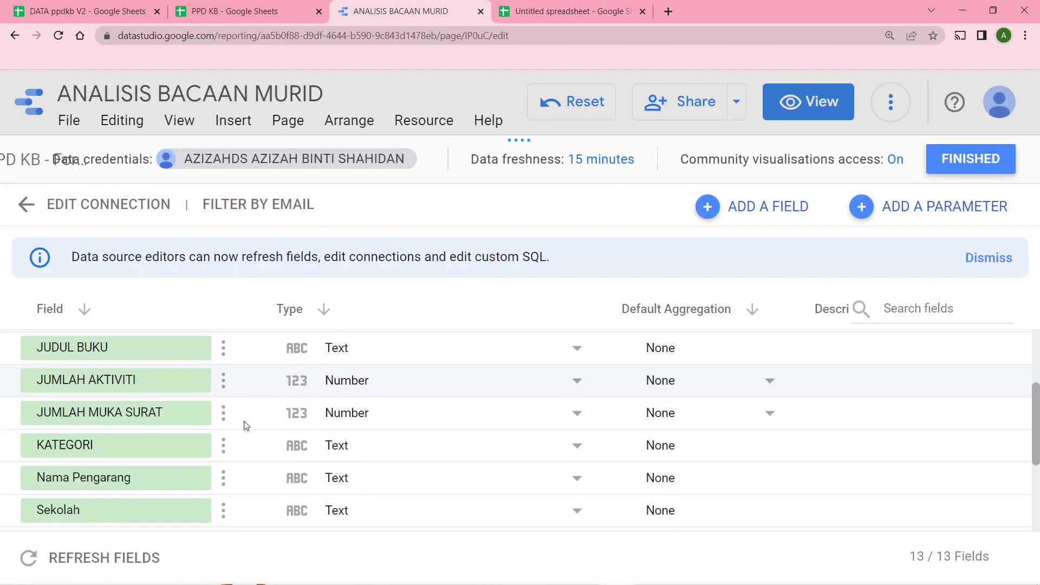
{"action": "left_click", "coordinate": [224, 481]}
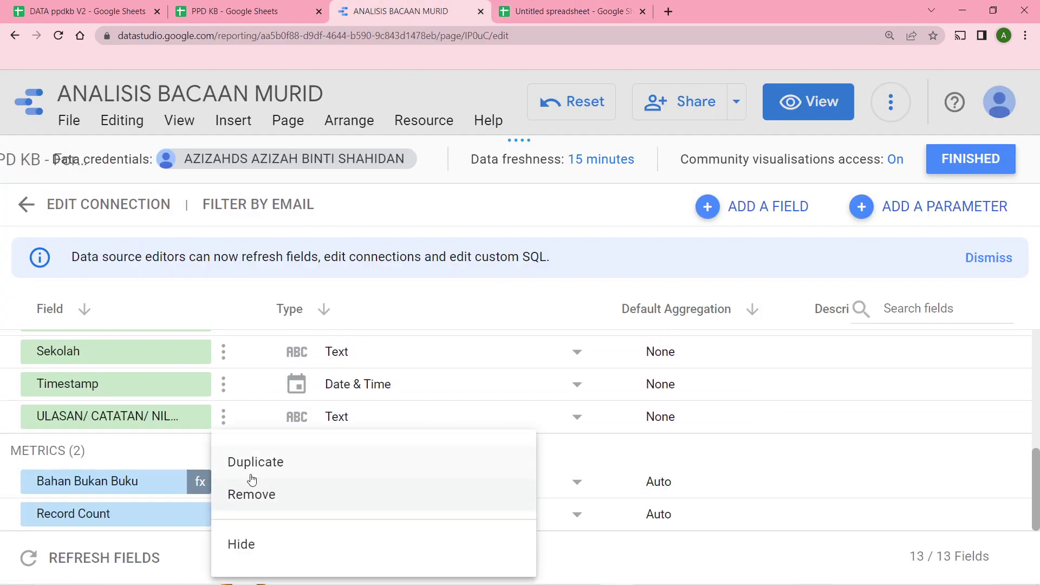
{"action": "left_click", "coordinate": [274, 462]}
{"action": "scroll", "coordinate": [311, 452], "scroll_direction": "down", "scroll_amount": 1}
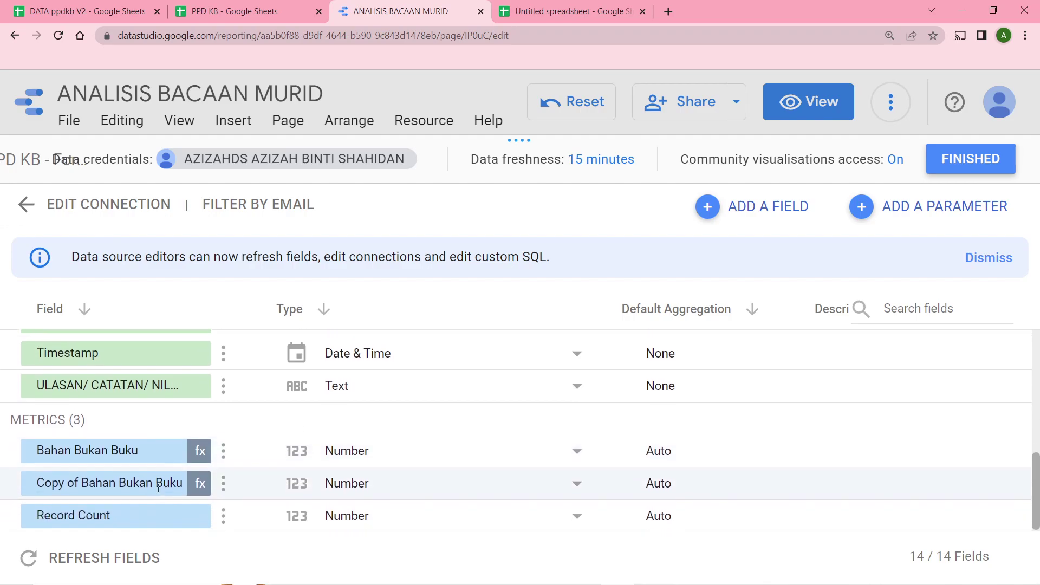
- Open the duplicated metric's formula editor and rename the field to Fiksyen using the copied category
{"action": "left_click", "coordinate": [200, 482]}
{"action": "double_click", "coordinate": [433, 280]}
{"action": "left_click", "coordinate": [434, 280]}
{"action": "right_click", "coordinate": [434, 280]}
{"action": "key", "text": "Escape"}
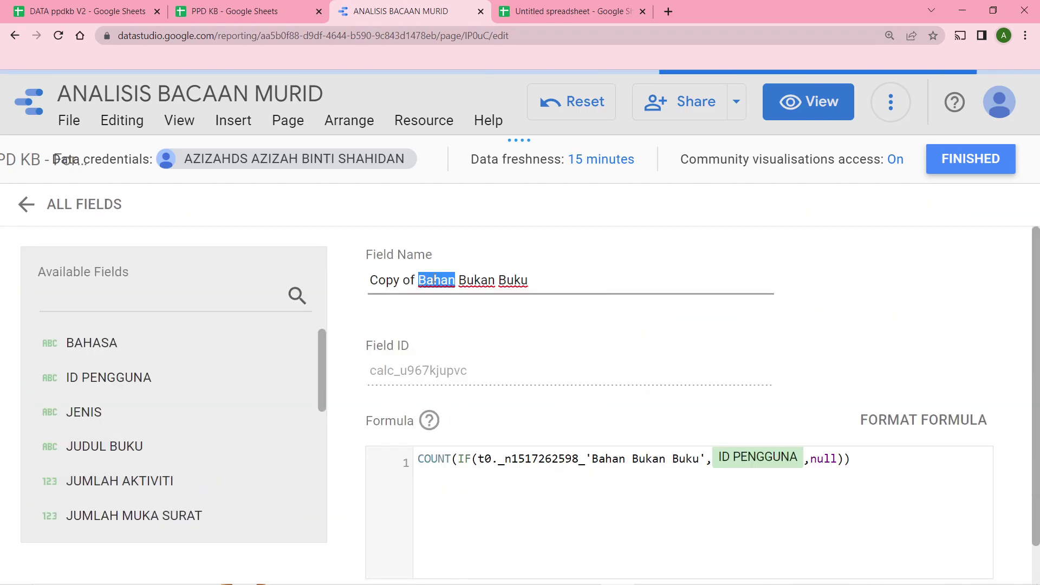
{"action": "key", "text": "ctrl+a"}
{"action": "right_click", "coordinate": [433, 274]}
{"action": "left_click", "coordinate": [475, 341]}
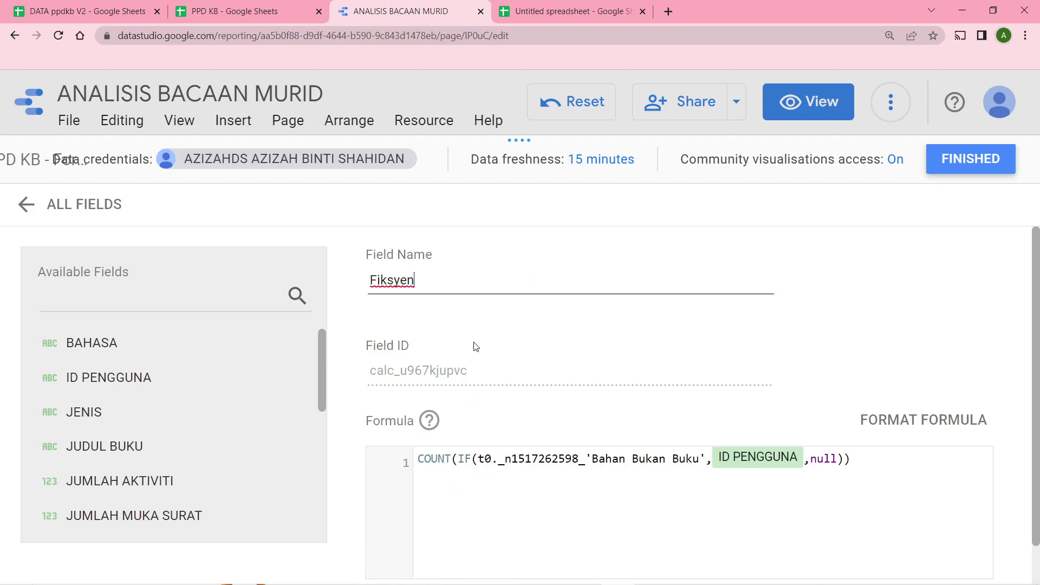
- Replace the text Bahan Bukan Buku inside the formula's quotes with Fiksyen
{"action": "left_click_drag", "start_coordinate": [700, 463], "coordinate": [607, 458]}
{"action": "right_click", "coordinate": [607, 458]}
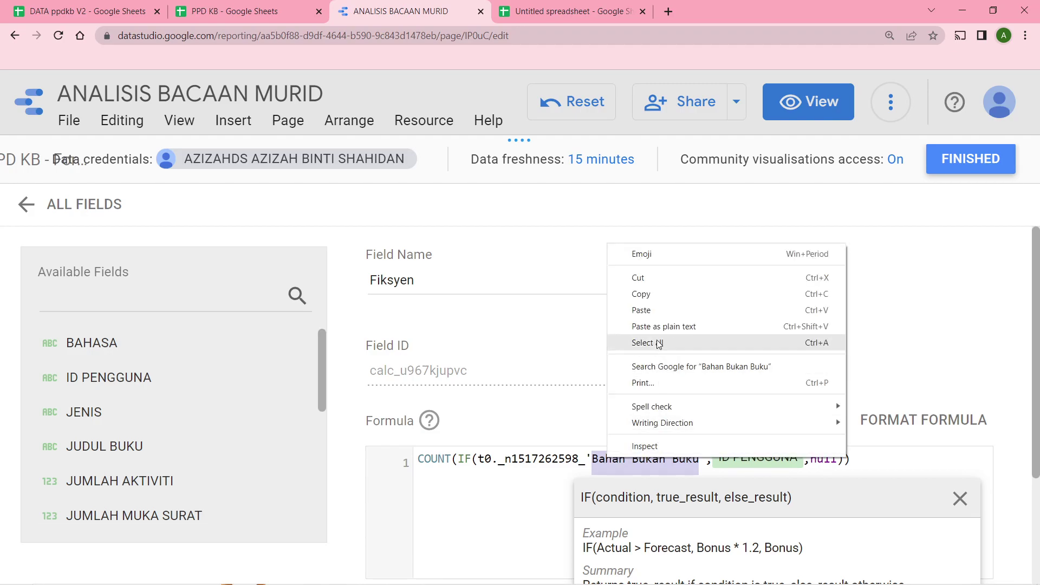
{"action": "left_click", "coordinate": [660, 313]}
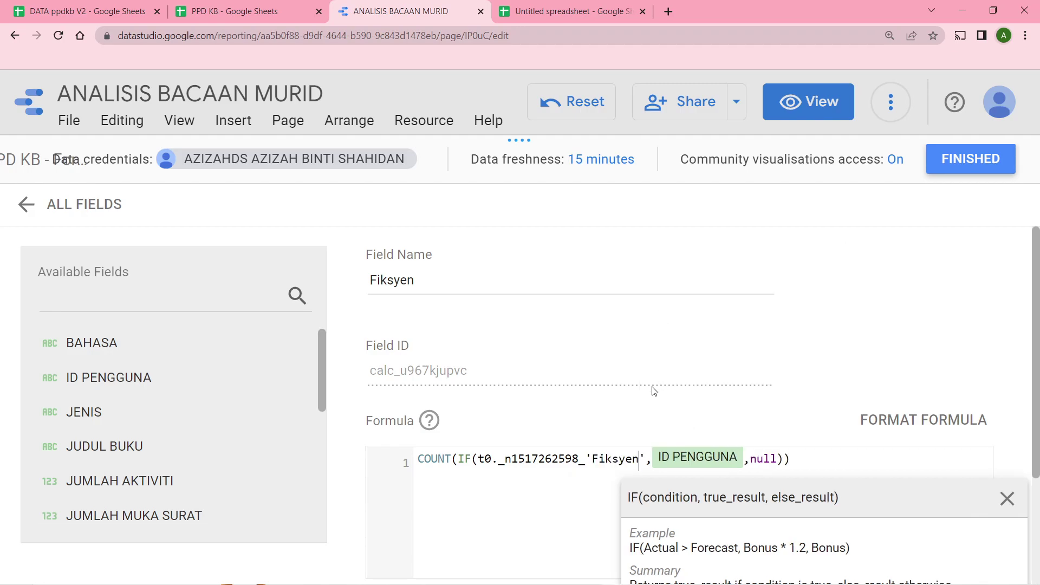
{"action": "double_click", "coordinate": [586, 459]}
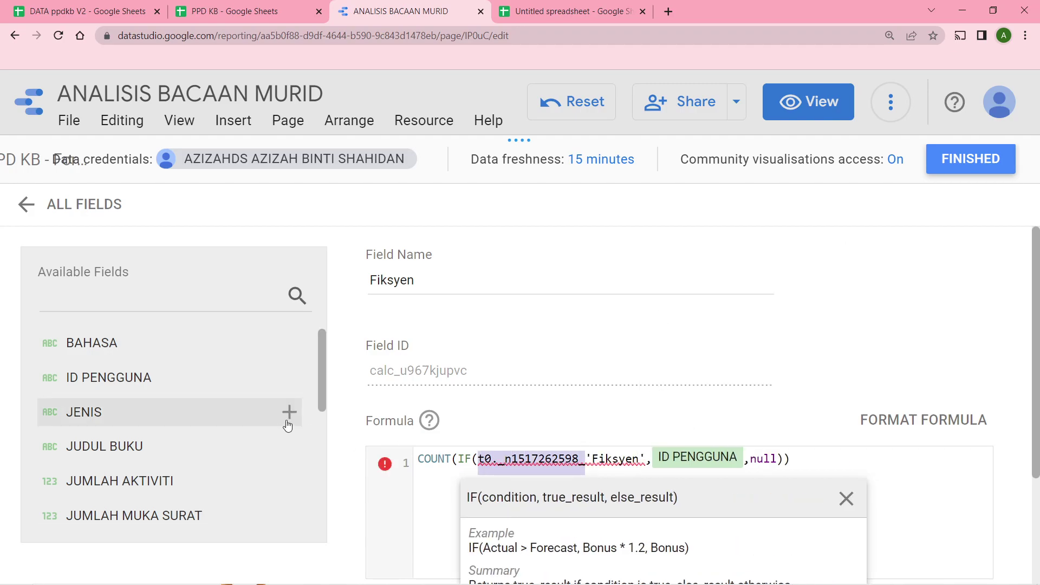
{"action": "key", "text": "BackSpace"}
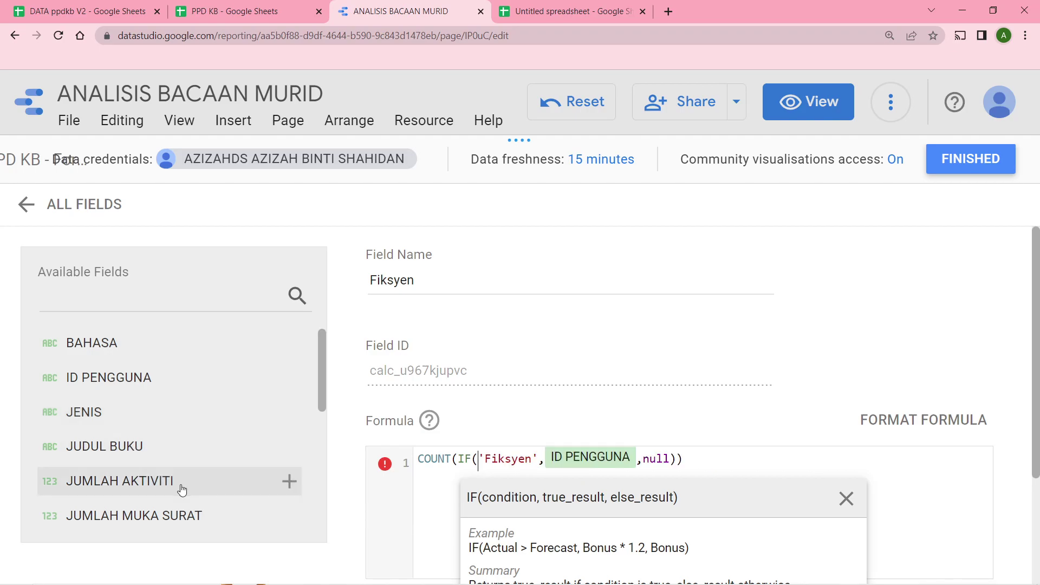
{"action": "scroll", "coordinate": [149, 411], "scroll_direction": "down", "scroll_amount": 5}
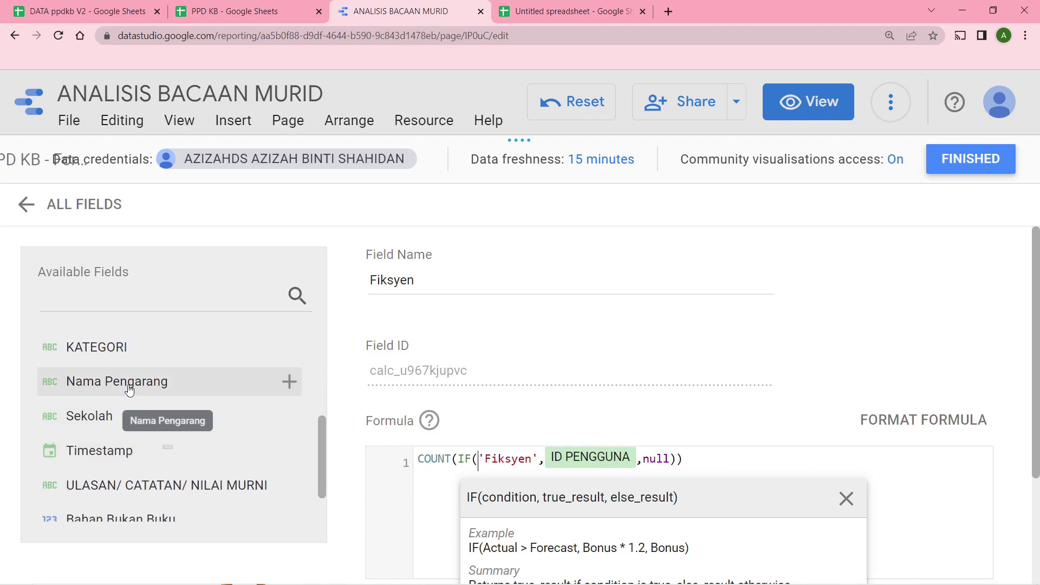
{"action": "left_click", "coordinate": [111, 352]}
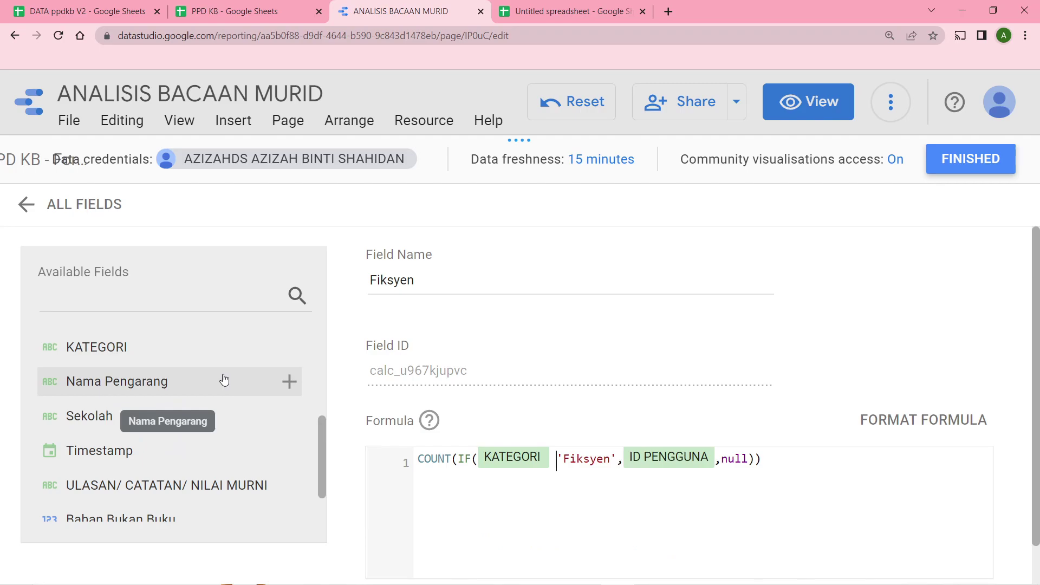
{"action": "type", "text": "="}
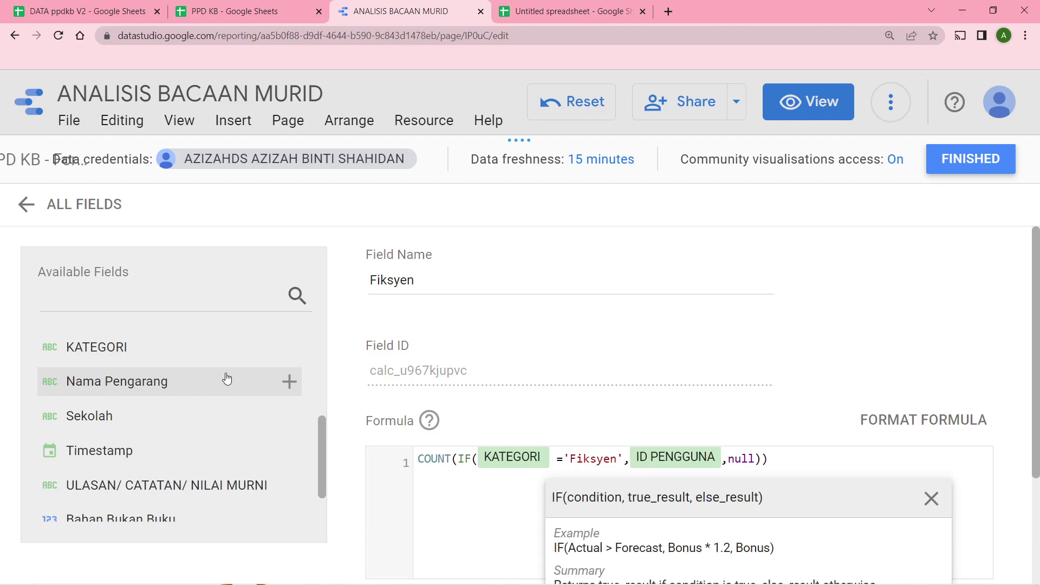
{"action": "left_click", "coordinate": [931, 498]}
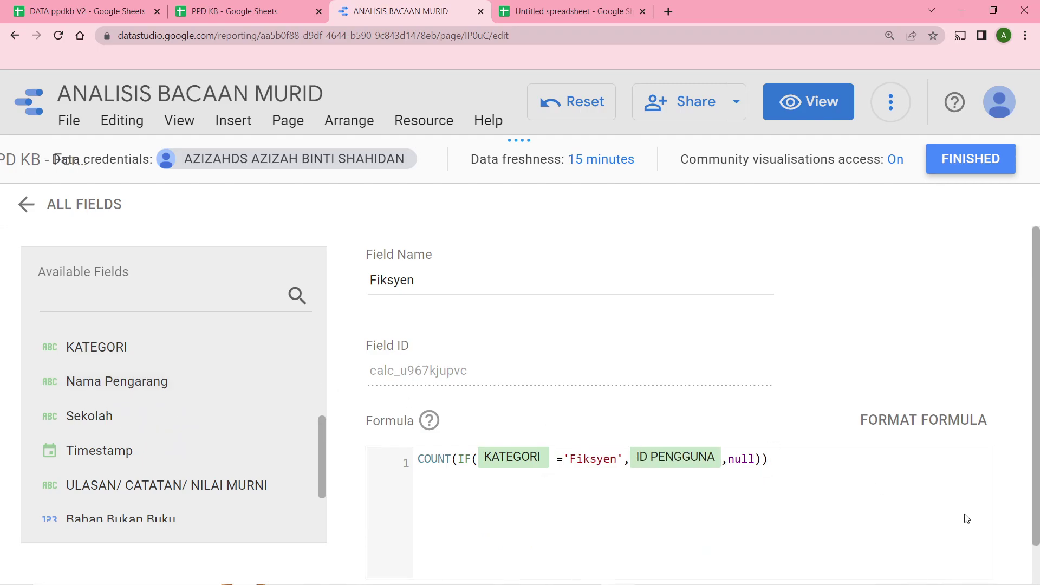
- Check the Fiksyen formula, save the calculated field and return to the data source's field list
{"action": "scroll", "coordinate": [984, 527], "scroll_direction": "down", "scroll_amount": 1}
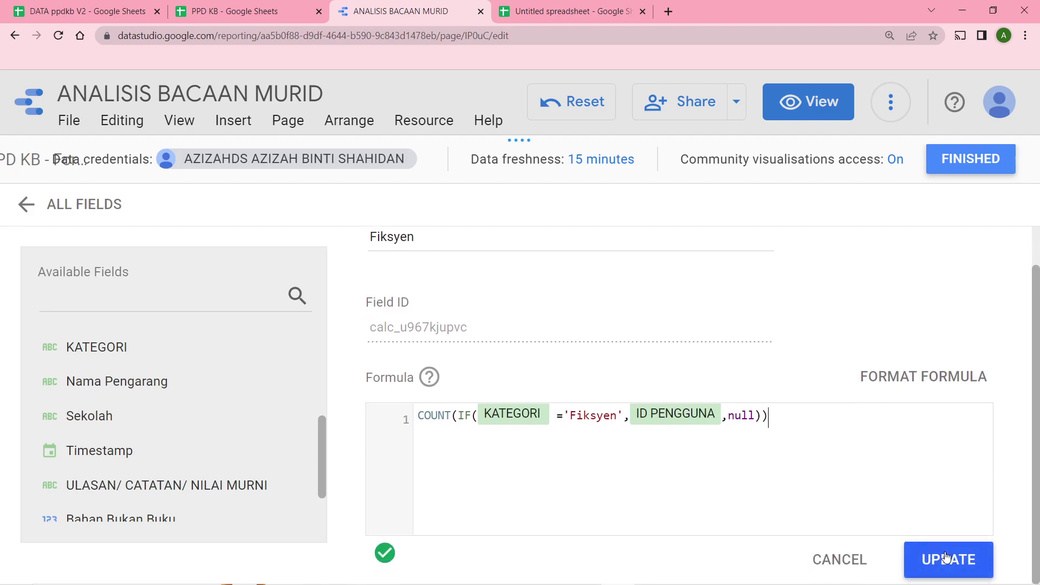
{"action": "scroll", "coordinate": [446, 400], "scroll_direction": "up", "scroll_amount": 1}
{"action": "scroll", "coordinate": [678, 426], "scroll_direction": "down", "scroll_amount": 1}
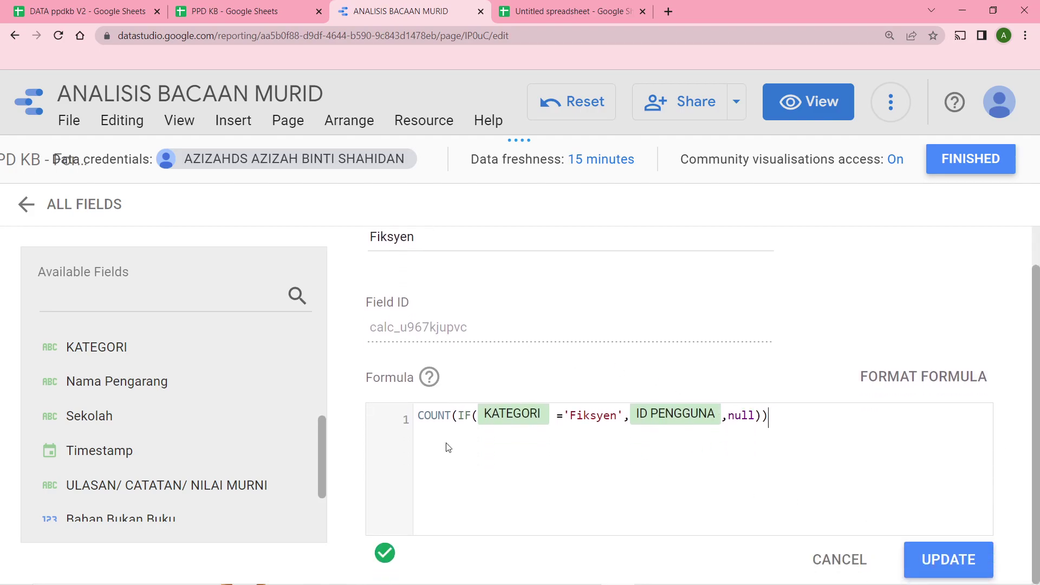
{"action": "left_click", "coordinate": [941, 566]}
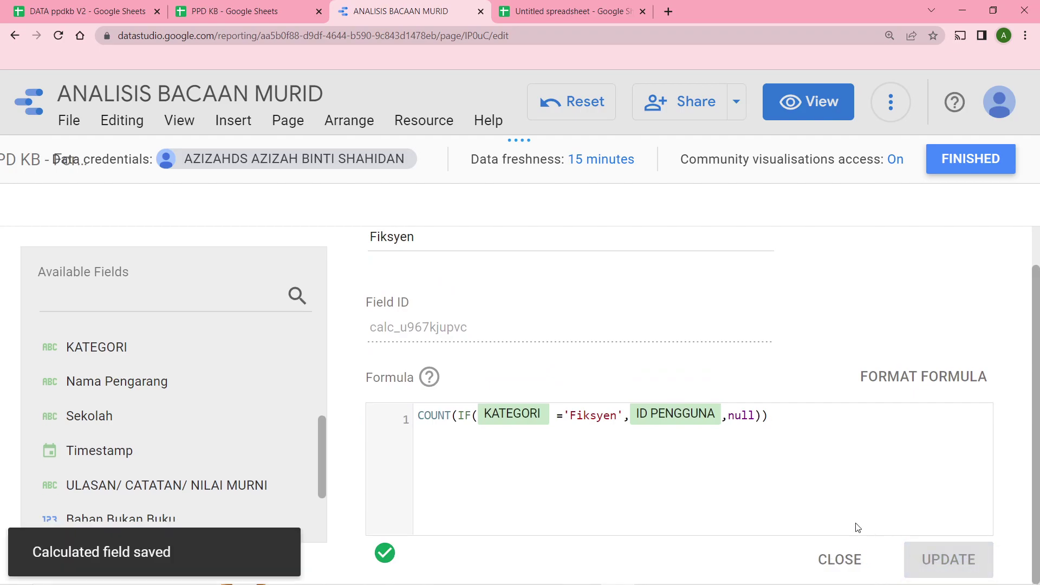
{"action": "left_click", "coordinate": [841, 560]}
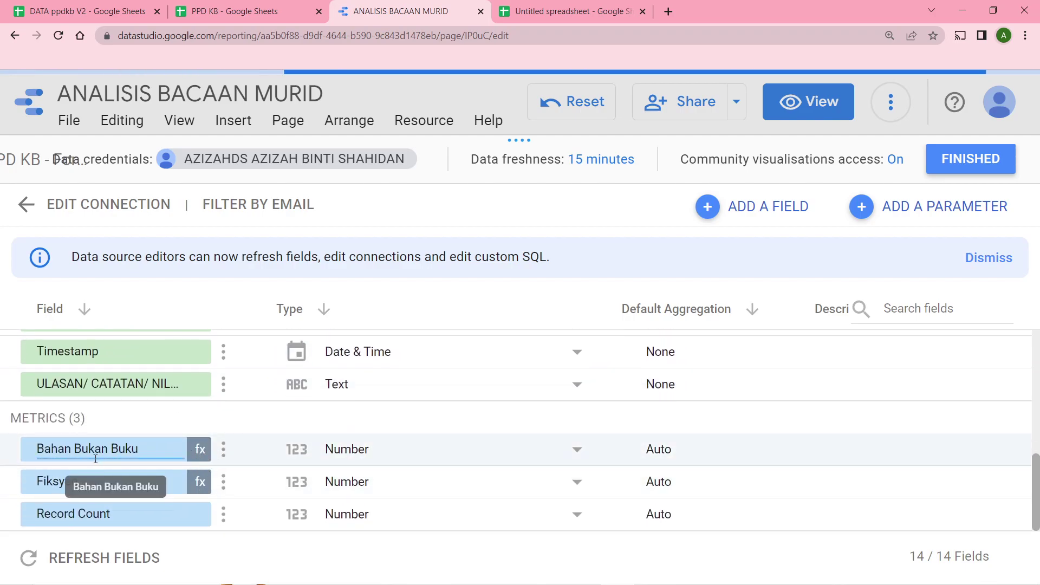
- Reopen the Fiksyen metric to review its name and formula, then finish editing the data source
{"action": "left_click", "coordinate": [200, 481]}
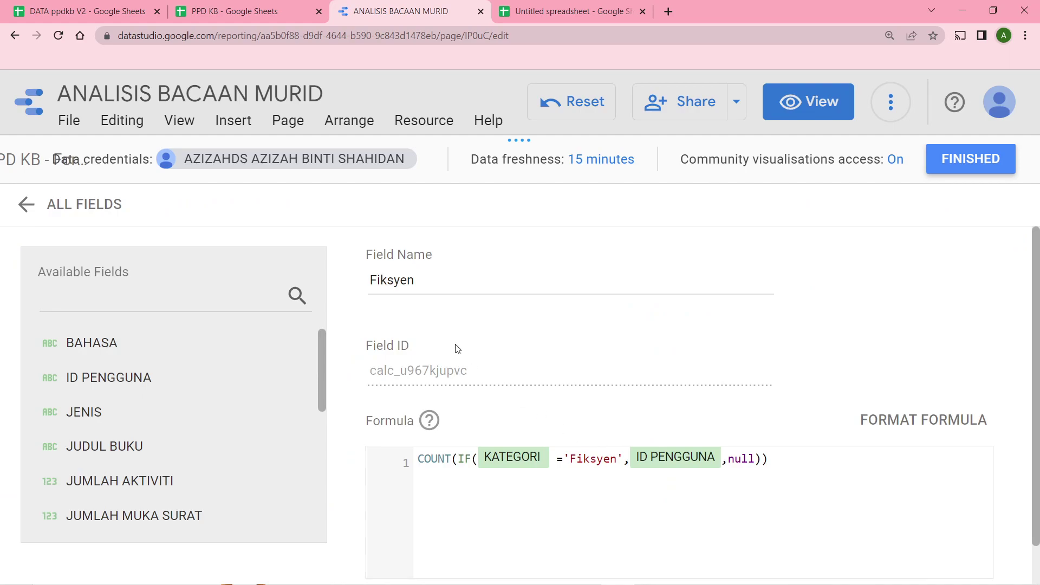
{"action": "left_click_drag", "start_coordinate": [416, 280], "coordinate": [367, 286]}
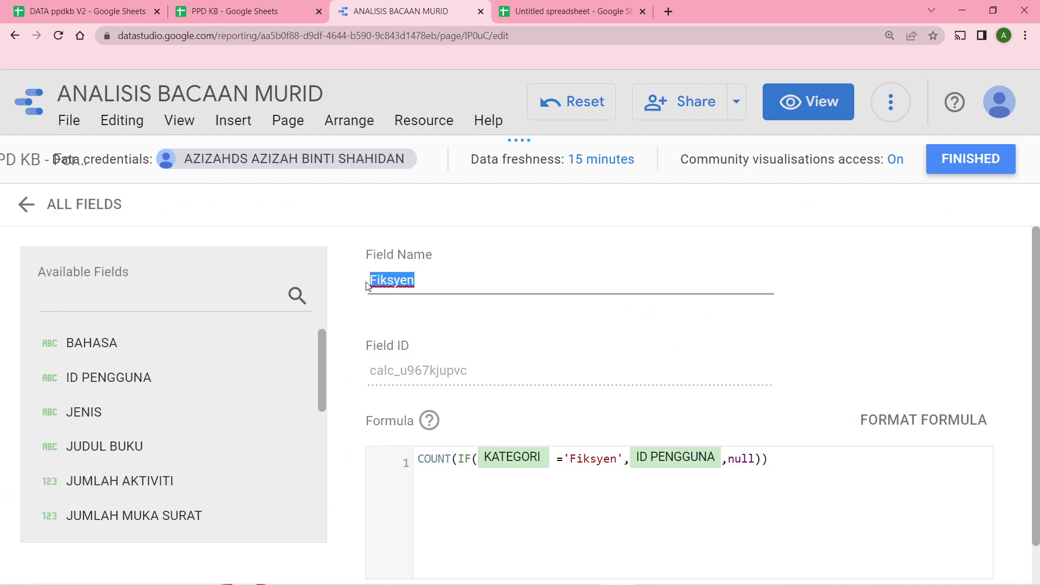
{"action": "left_click", "coordinate": [603, 459]}
{"action": "left_click", "coordinate": [970, 499]}
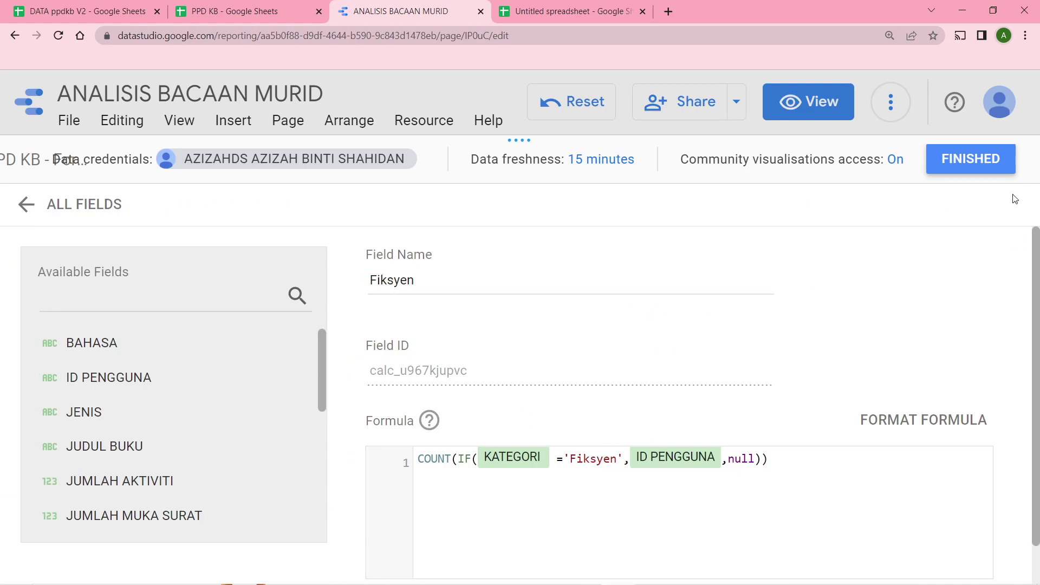
{"action": "left_click", "coordinate": [998, 163]}
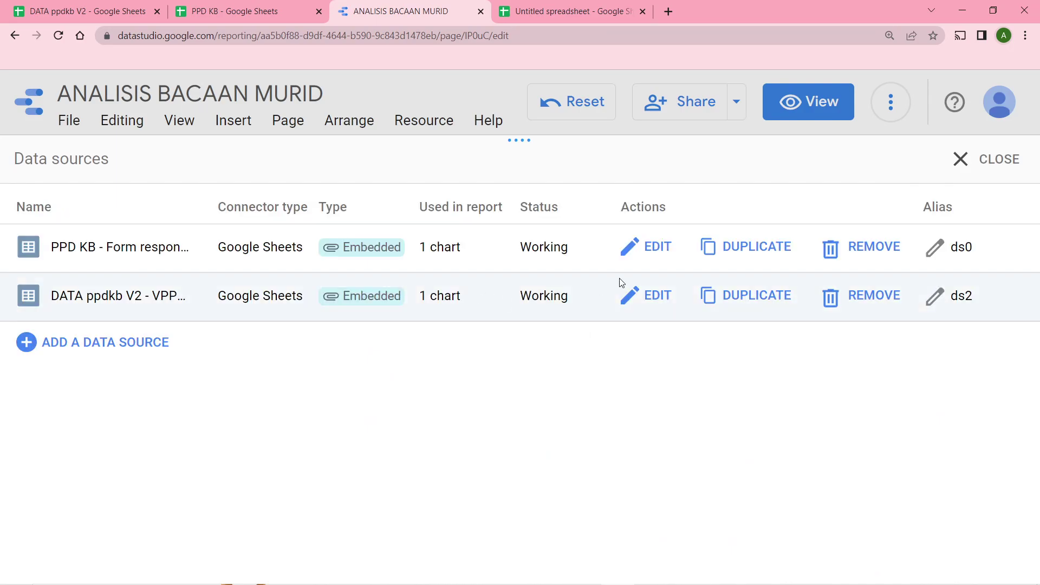
- Open the DATA ppdkb V2 data source, look through its dimensions and metrics, and return to the data source list
{"action": "left_click", "coordinate": [636, 298]}
{"action": "scroll", "coordinate": [254, 409], "scroll_direction": "down", "scroll_amount": 2}
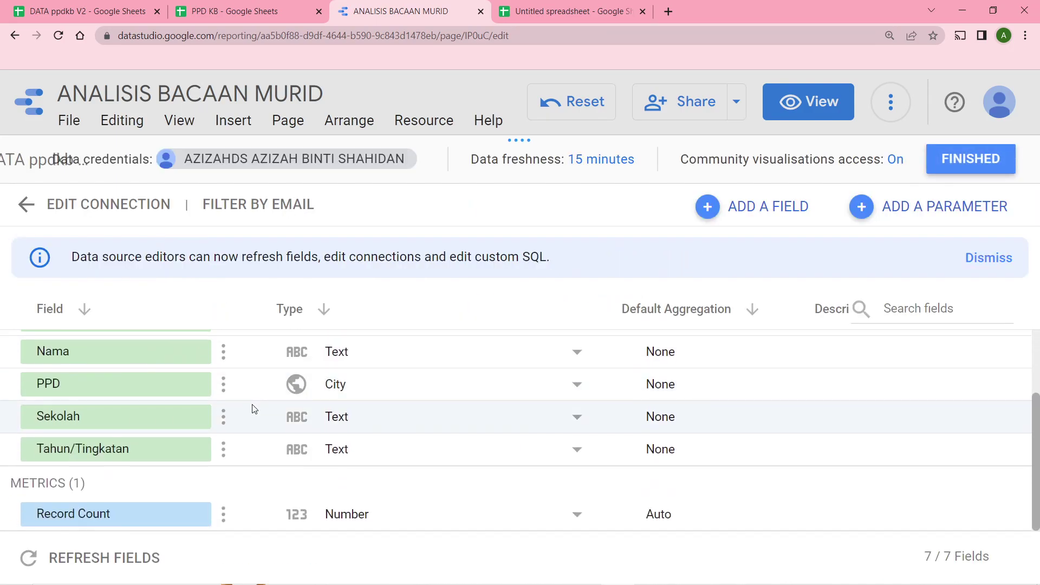
{"action": "scroll", "coordinate": [295, 389], "scroll_direction": "up", "scroll_amount": 2}
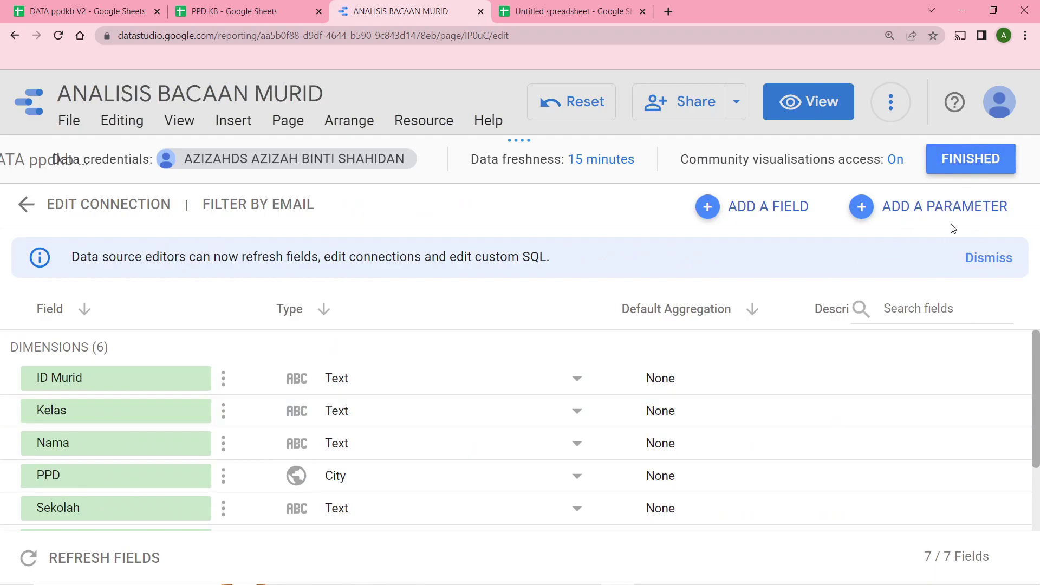
{"action": "left_click", "coordinate": [966, 168]}
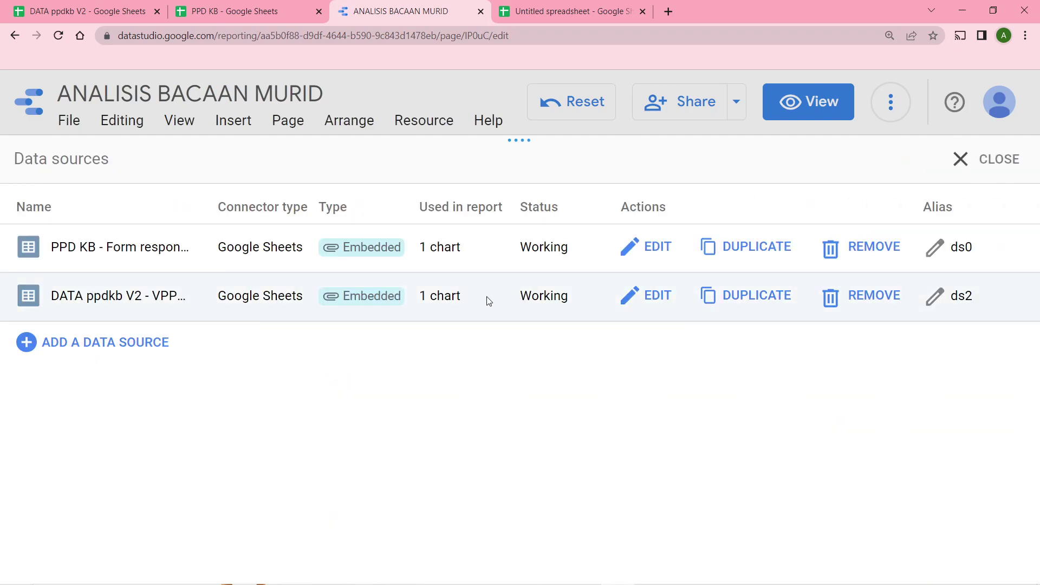
- Open the PPD KB form responses source for editing and duplicate its Bahan Bukan Buku metric
{"action": "left_click", "coordinate": [631, 247]}
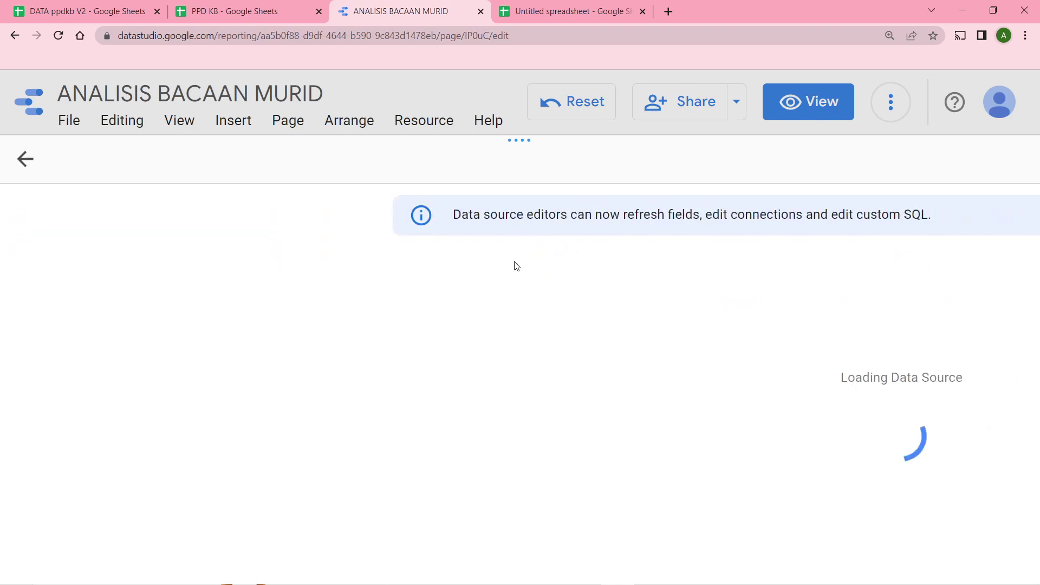
{"action": "scroll", "coordinate": [271, 425], "scroll_direction": "down", "scroll_amount": 5}
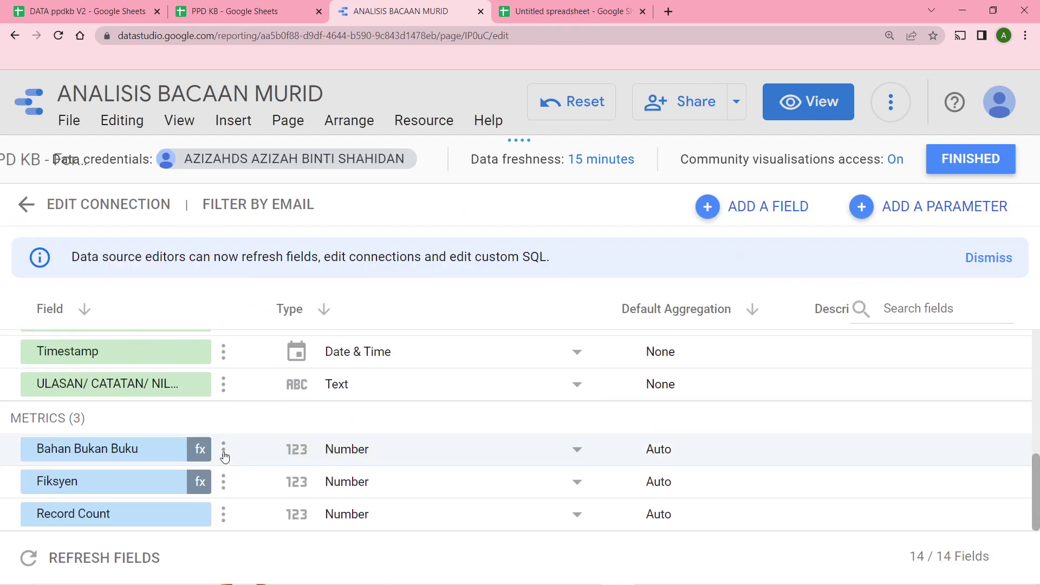
{"action": "left_click", "coordinate": [223, 450]}
{"action": "left_click", "coordinate": [252, 460]}
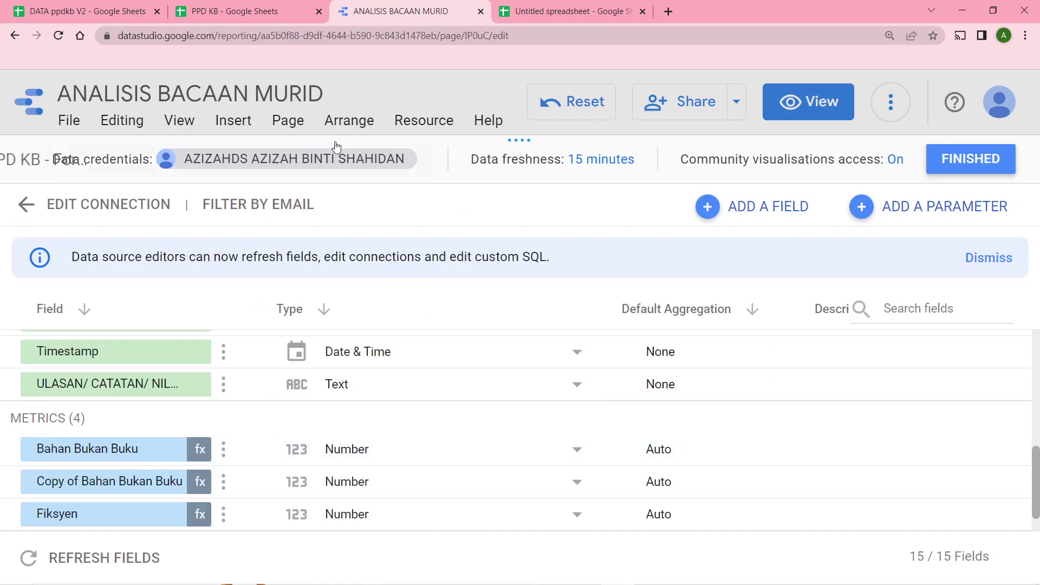
- Copy the Bukan Fiksyen category from cell E3 of the untitled spreadsheet and return to the ANALISIS BACAAN MURID report
{"action": "left_click", "coordinate": [535, 11]}
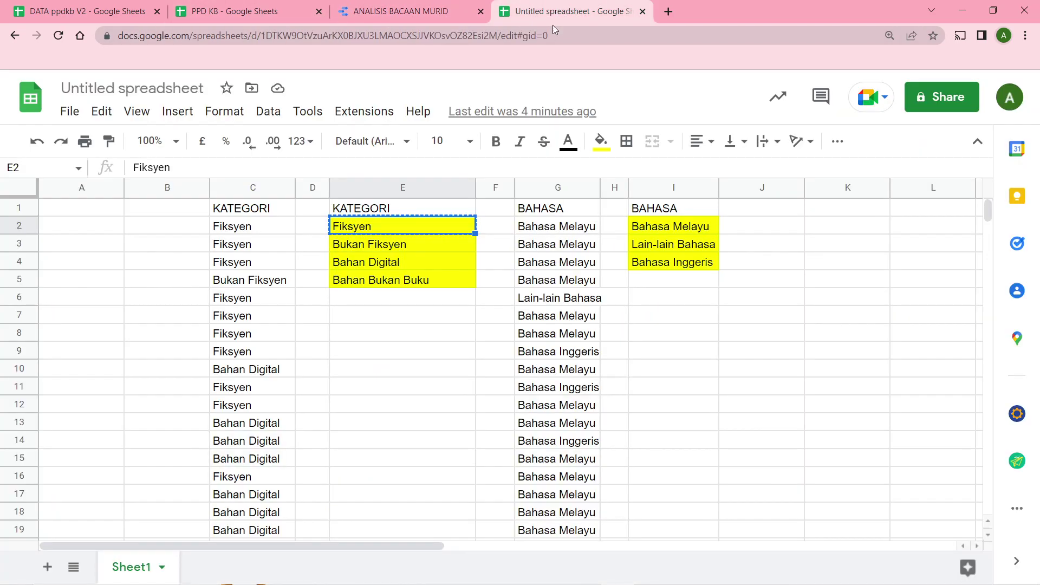
{"action": "left_click", "coordinate": [388, 252]}
{"action": "right_click", "coordinate": [387, 252]}
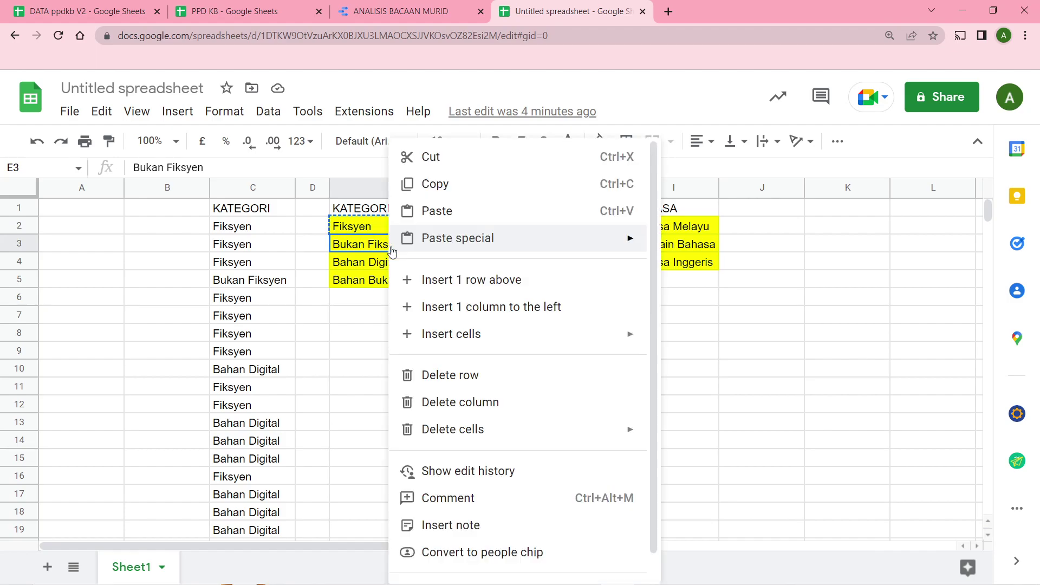
{"action": "left_click", "coordinate": [449, 119]}
{"action": "left_click", "coordinate": [412, 11]}
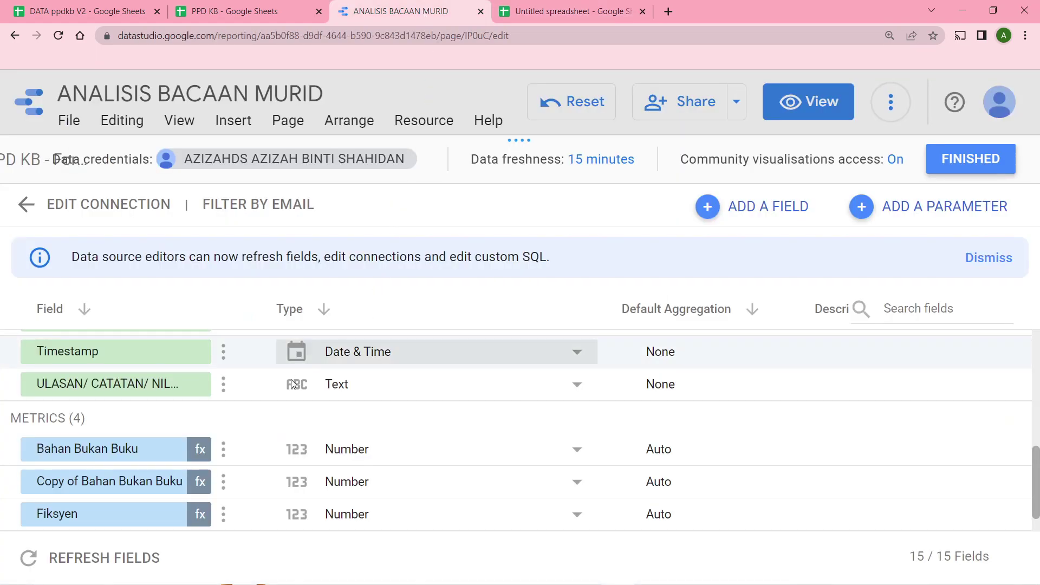
- Open the formula editor of the Bahan Bukan Buku copy and rename the field to Bukan Fiksyen
{"action": "left_click", "coordinate": [202, 482]}
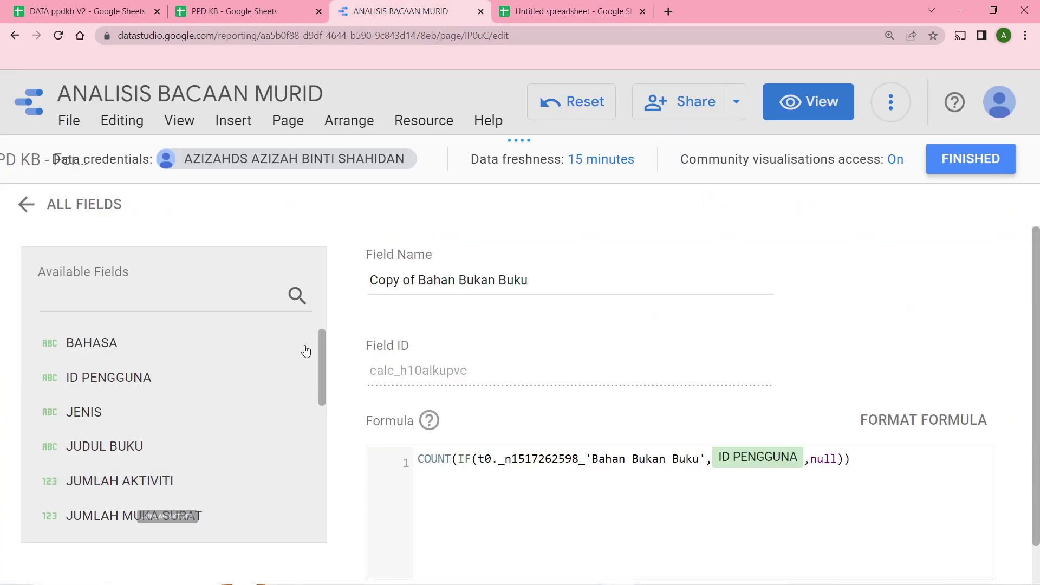
{"action": "triple_click", "coordinate": [475, 279]}
{"action": "right_click", "coordinate": [475, 279]}
{"action": "left_click", "coordinate": [516, 345]}
- Replace the text Bahan Bukan Buku inside the formula's quotes with the copied text Bukan Fiksyen
{"action": "left_click", "coordinate": [651, 461]}
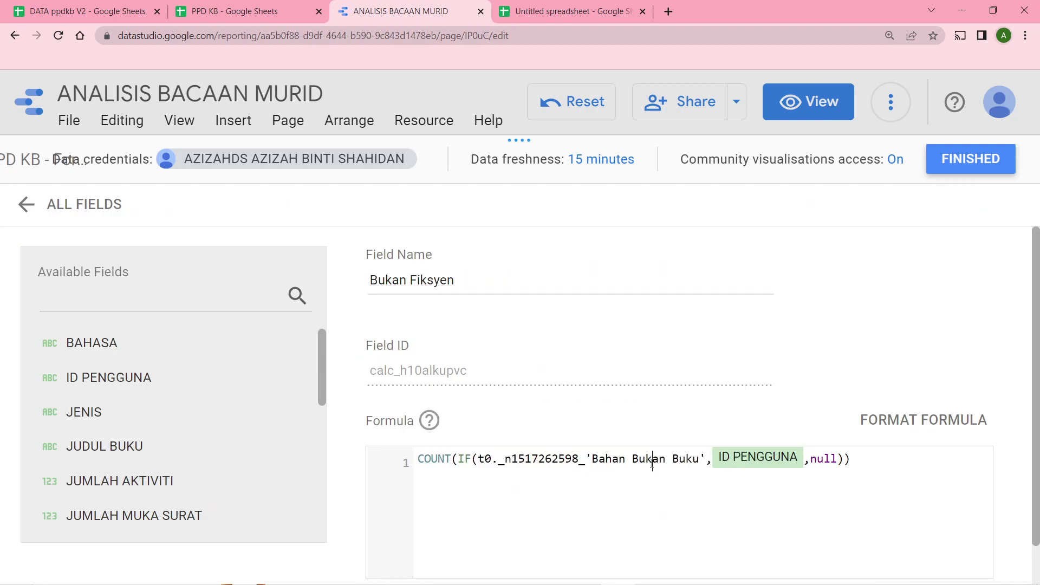
{"action": "left_click_drag", "start_coordinate": [701, 459], "coordinate": [592, 459]}
{"action": "right_click", "coordinate": [624, 459]}
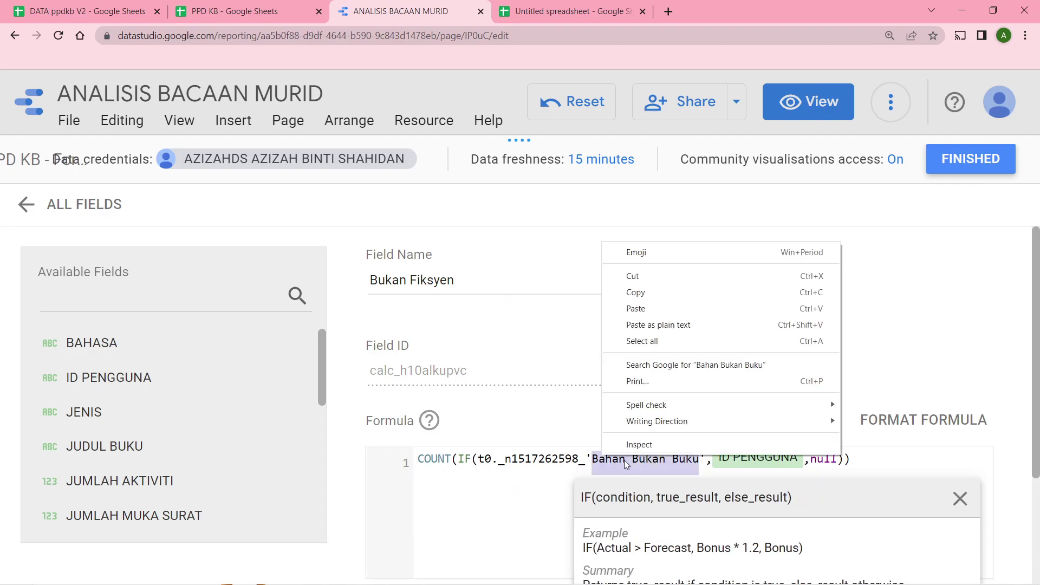
{"action": "left_click", "coordinate": [663, 323]}
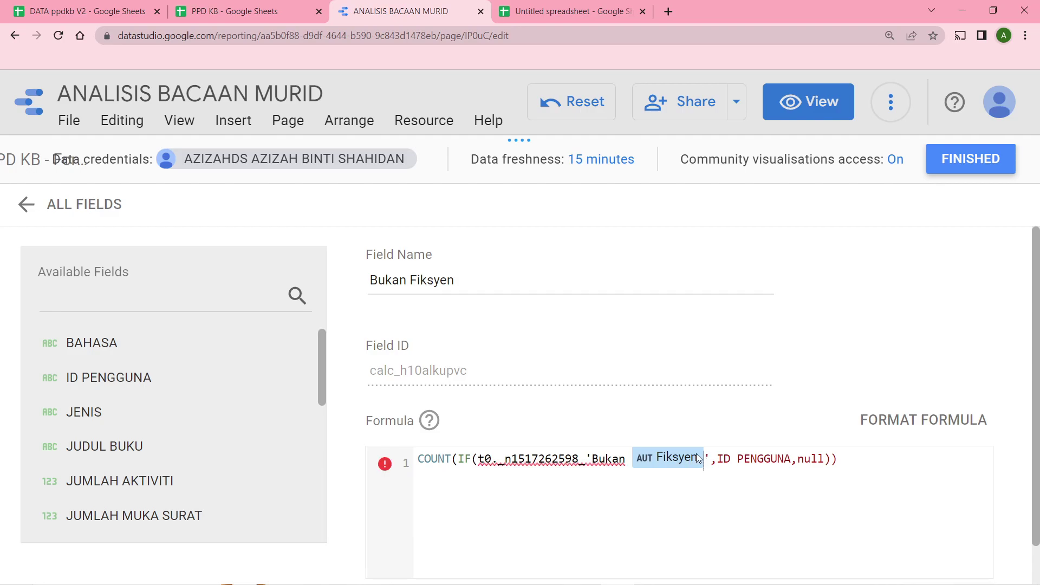
- Copy the Bukan Fiksyen category from cell E3 of the untitled spreadsheet again and return to the field's formula in ANALISIS BACAAN MURID
{"action": "left_click", "coordinate": [549, 13]}
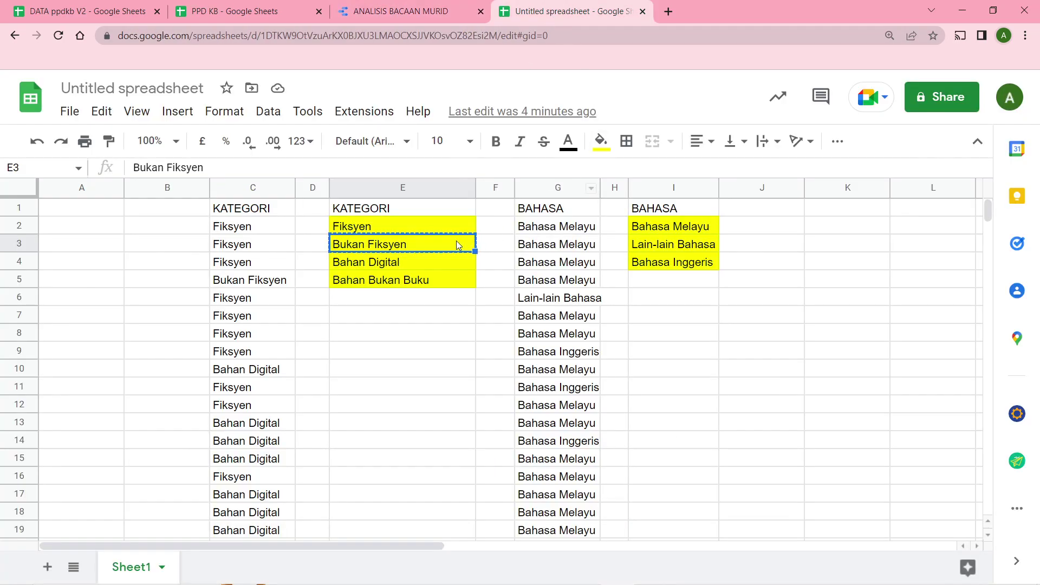
{"action": "right_click", "coordinate": [420, 250]}
{"action": "left_click", "coordinate": [475, 187]}
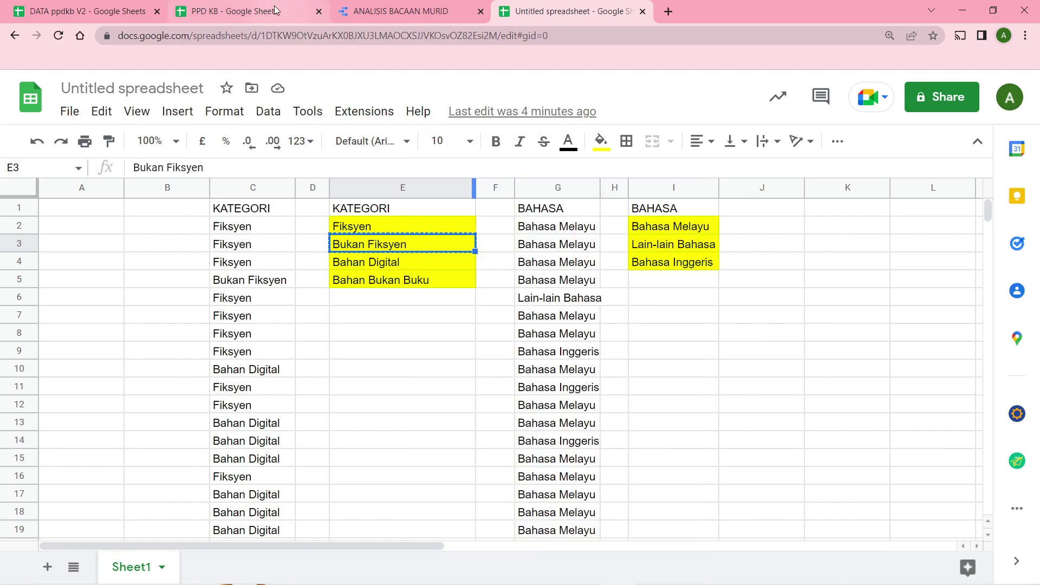
{"action": "left_click", "coordinate": [411, 12]}
{"action": "left_click", "coordinate": [703, 458]}
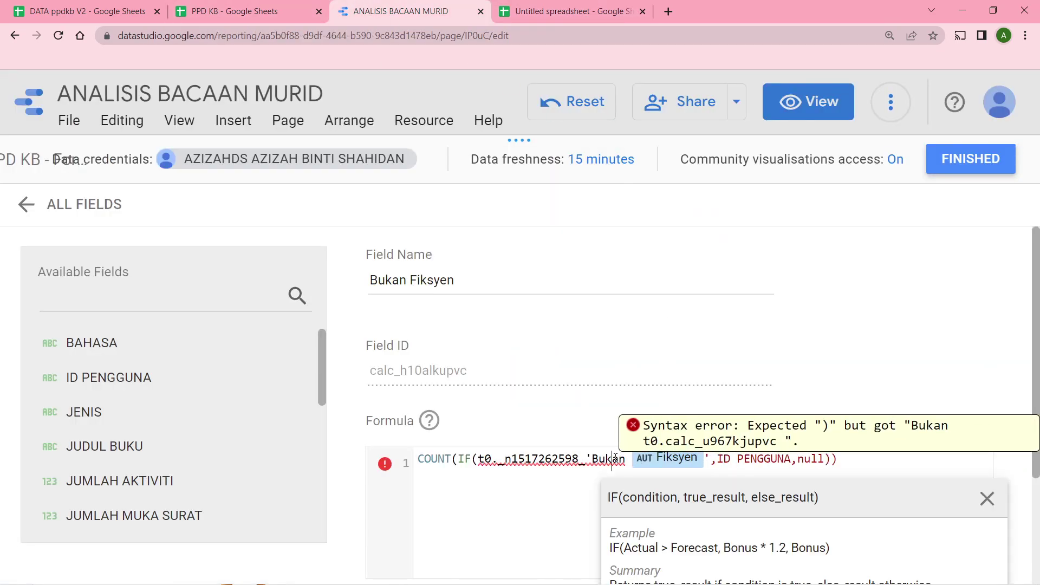
- Try to replace the Bukan Fiksyen text inside the formula's quotes with the copied text
{"action": "left_click_drag", "start_coordinate": [592, 458], "coordinate": [692, 461]}
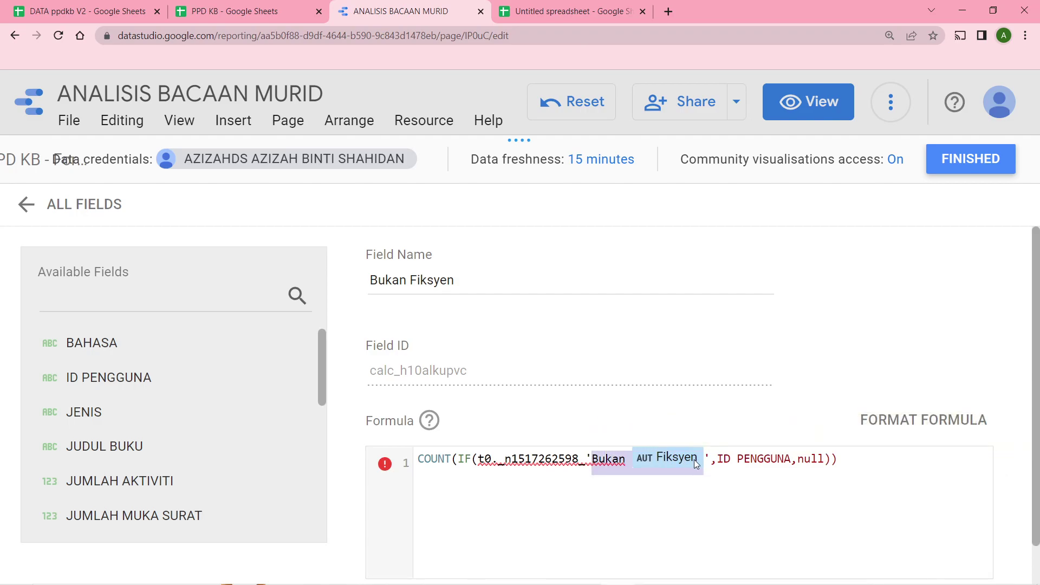
{"action": "right_click", "coordinate": [688, 458]}
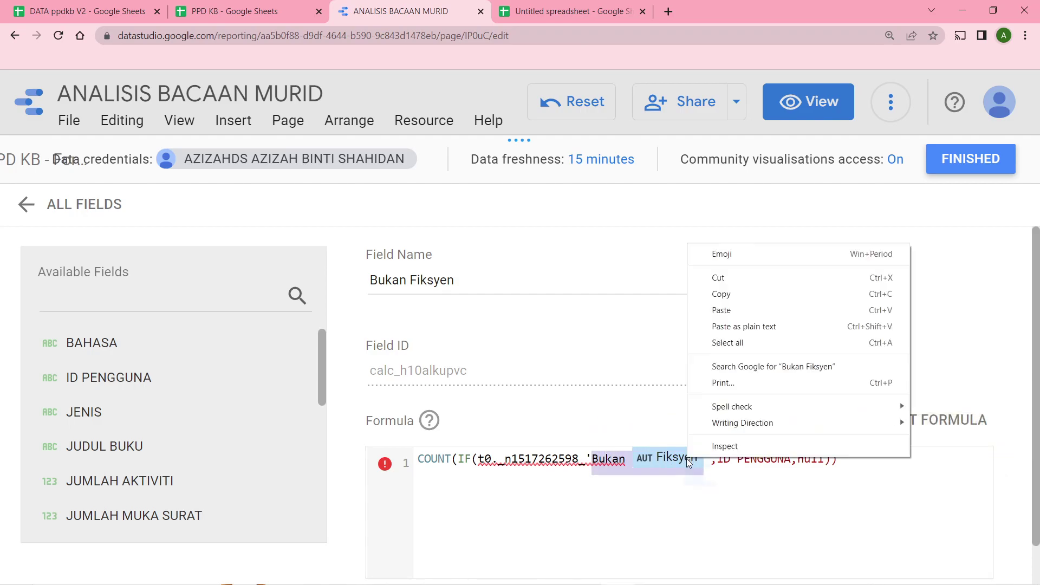
{"action": "left_click", "coordinate": [721, 311]}
{"action": "key", "text": "BackSpace"}
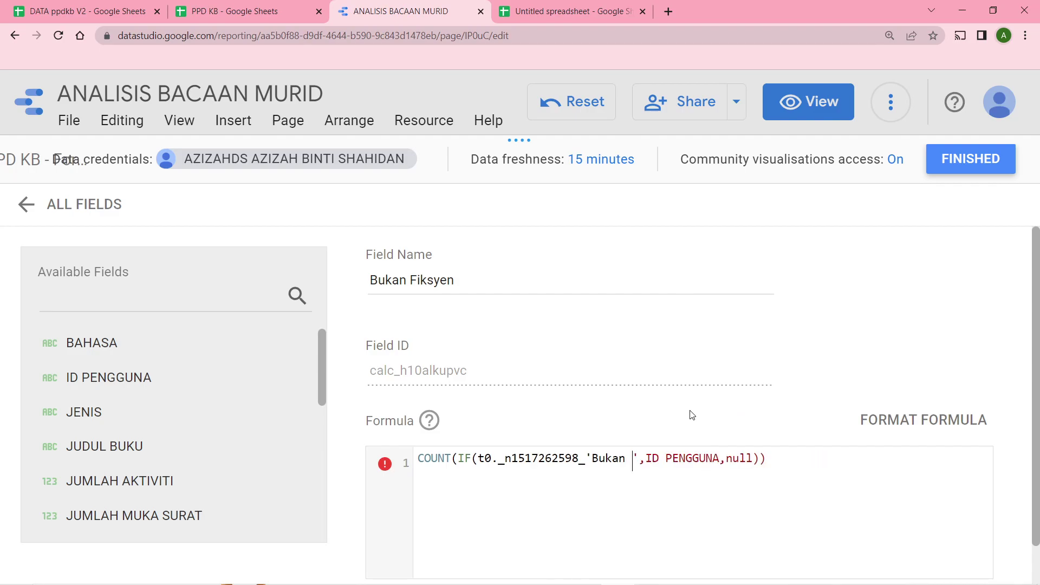
{"action": "left_click_drag", "start_coordinate": [625, 459], "coordinate": [594, 459]}
{"action": "right_click", "coordinate": [594, 459]}
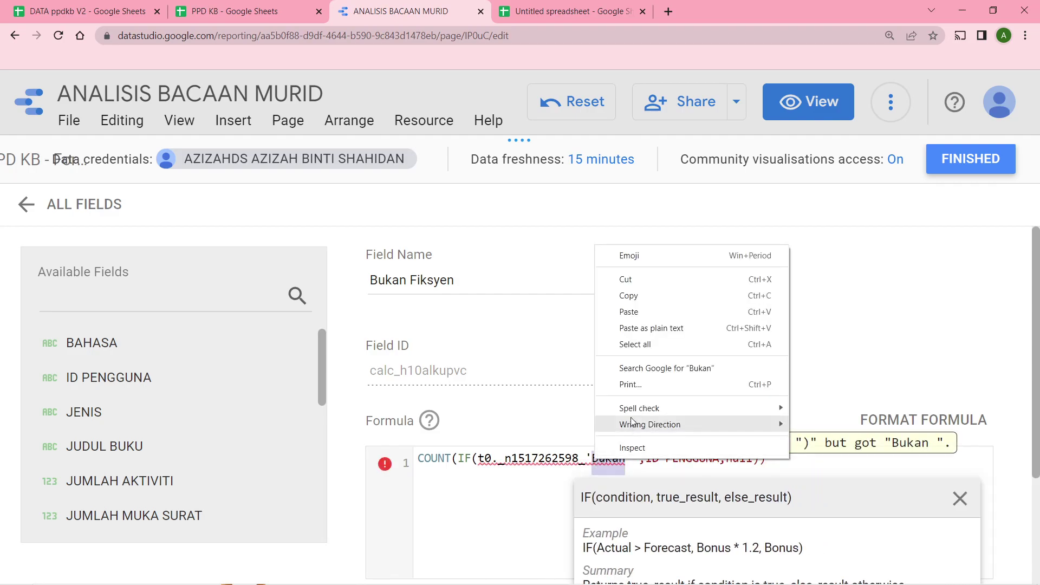
{"action": "left_click", "coordinate": [642, 322]}
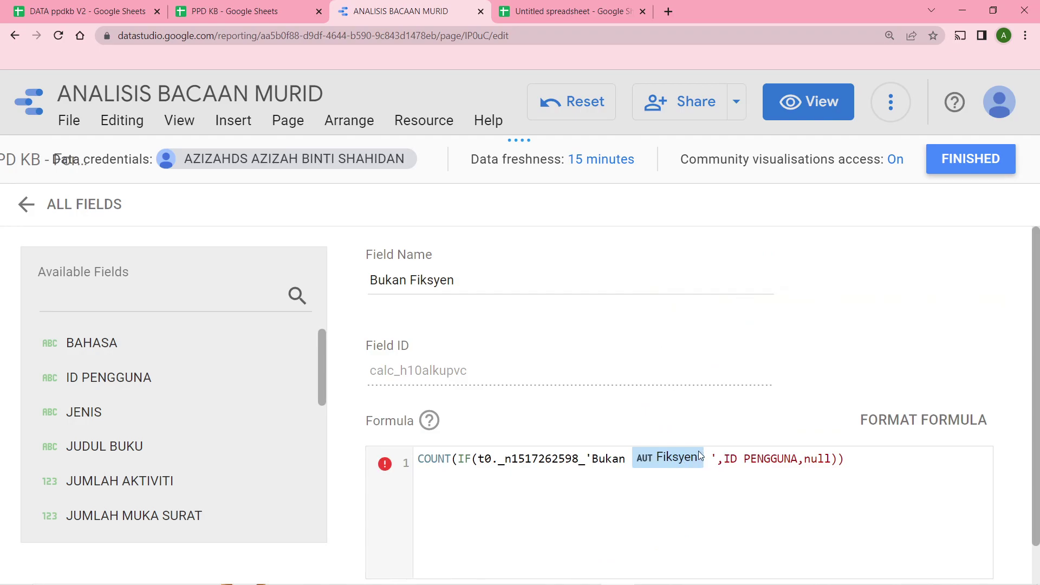
{"action": "key", "text": "BackSpace"}
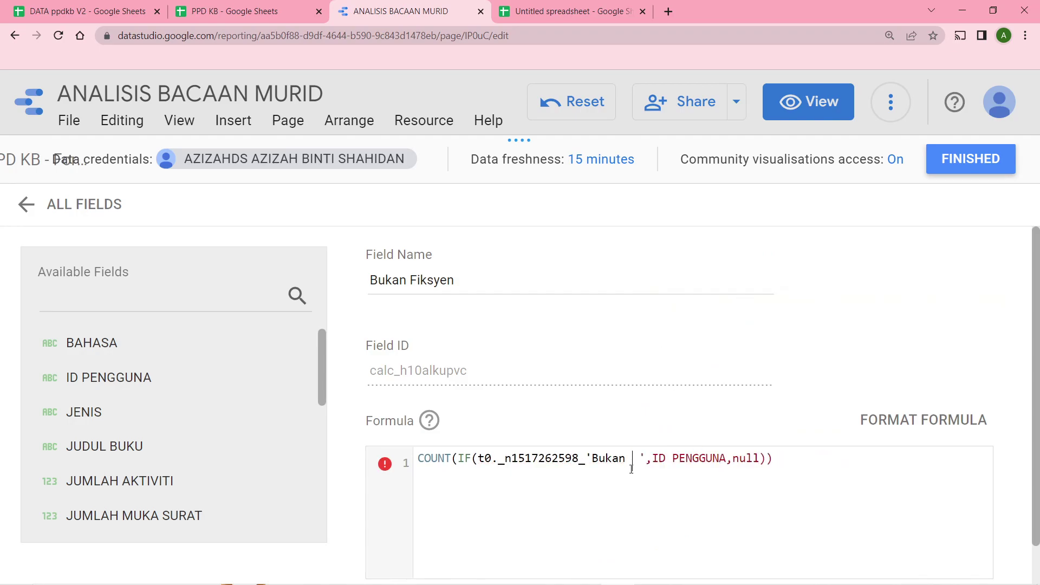
{"action": "left_click_drag", "start_coordinate": [588, 459], "coordinate": [478, 463]}
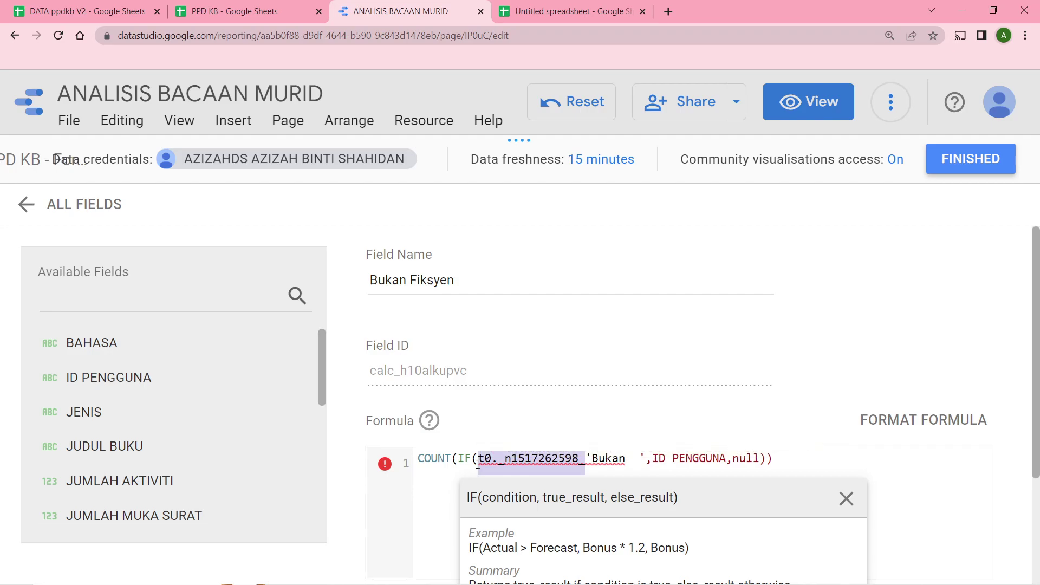
{"action": "key", "text": "BackSpace"}
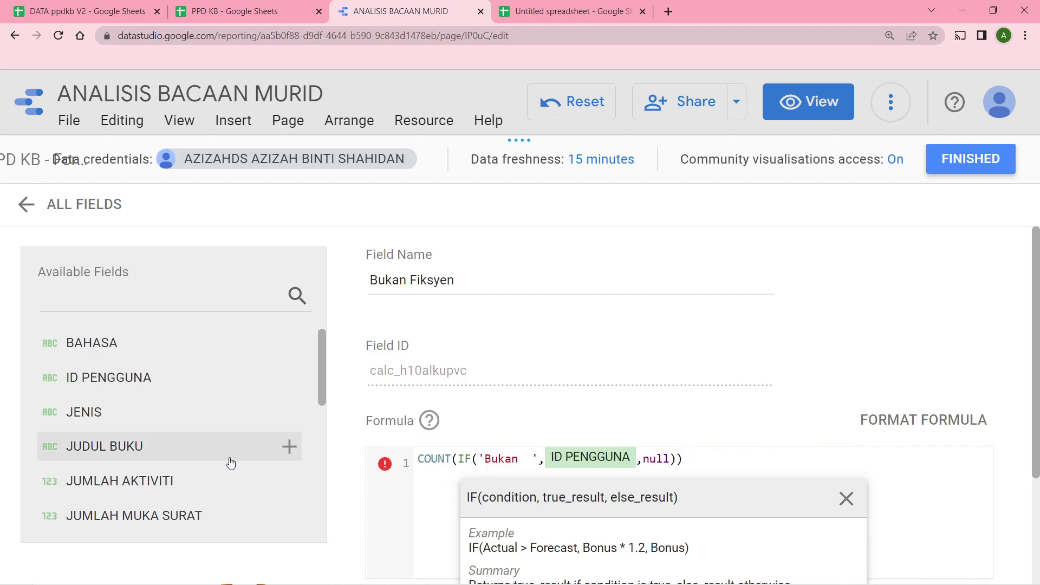
{"action": "scroll", "coordinate": [160, 462], "scroll_direction": "down", "scroll_amount": 3}
{"action": "left_click", "coordinate": [152, 421]}
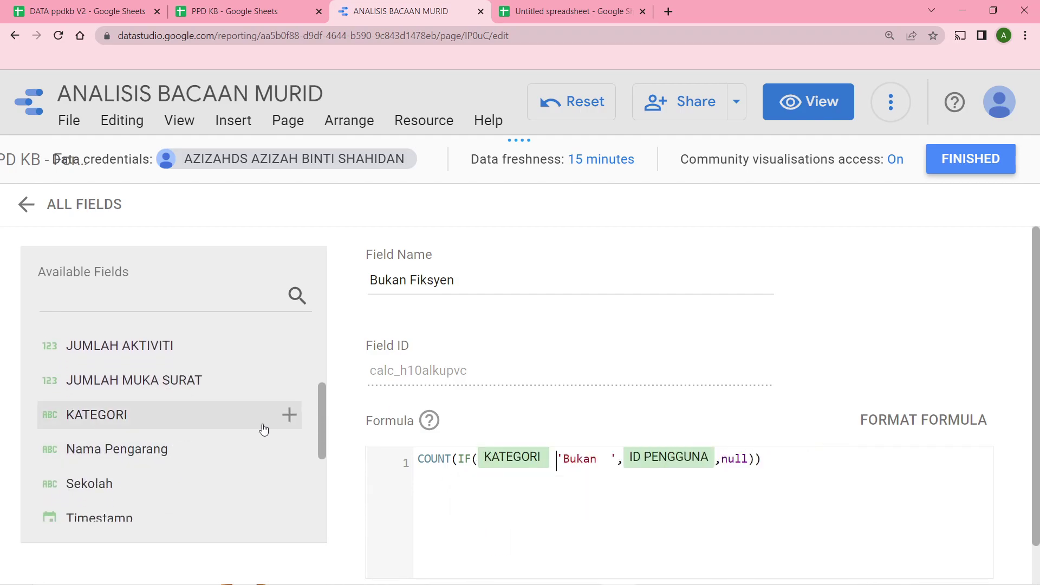
{"action": "type", "text": "="}
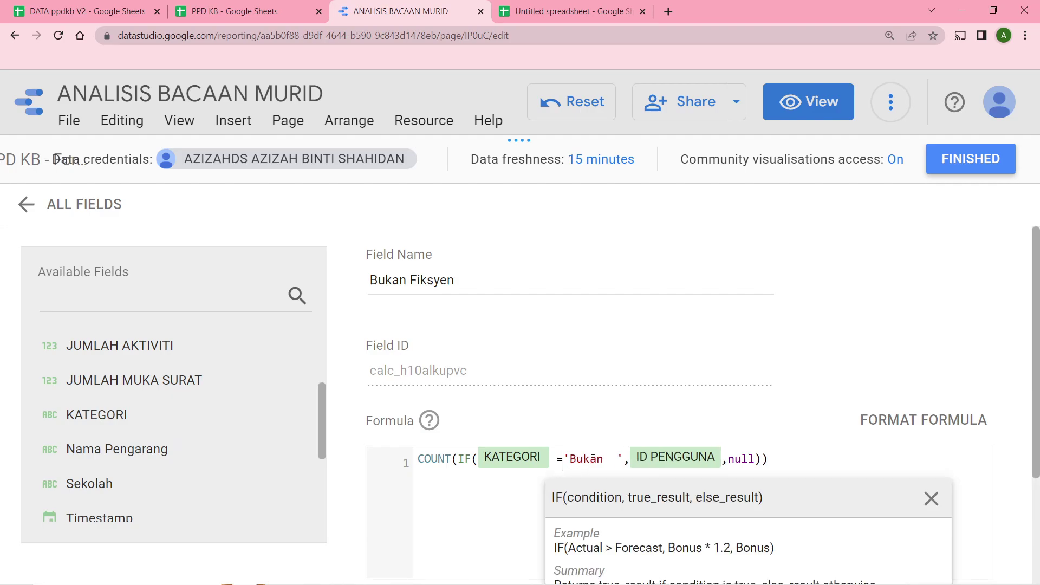
- Set the quoted text in the formula to Bukan Fiksyen without trailing spaces and save the calculated field
{"action": "double_click", "coordinate": [602, 458]}
{"action": "right_click", "coordinate": [584, 460]}
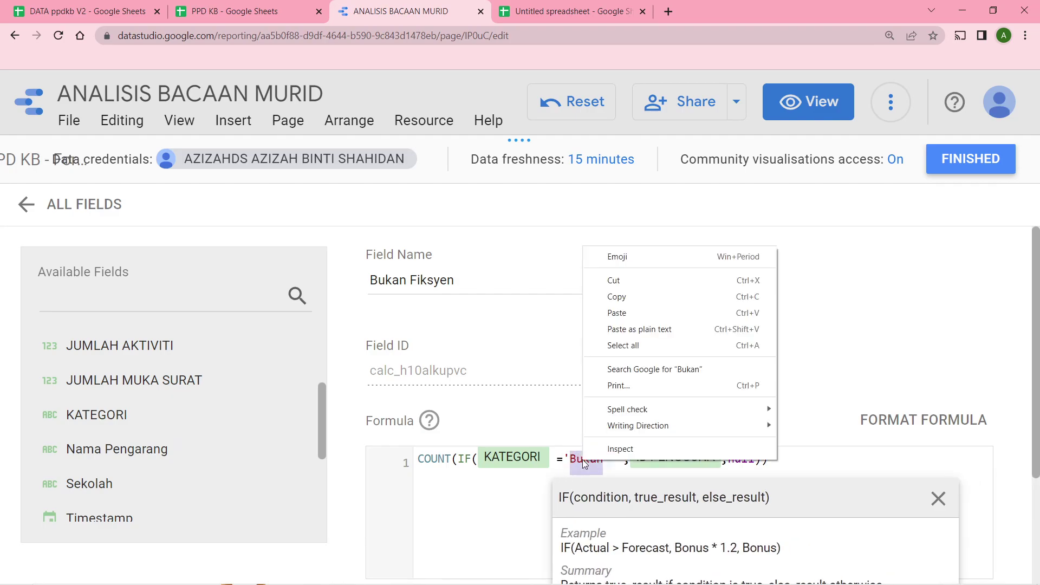
{"action": "left_click", "coordinate": [644, 314]}
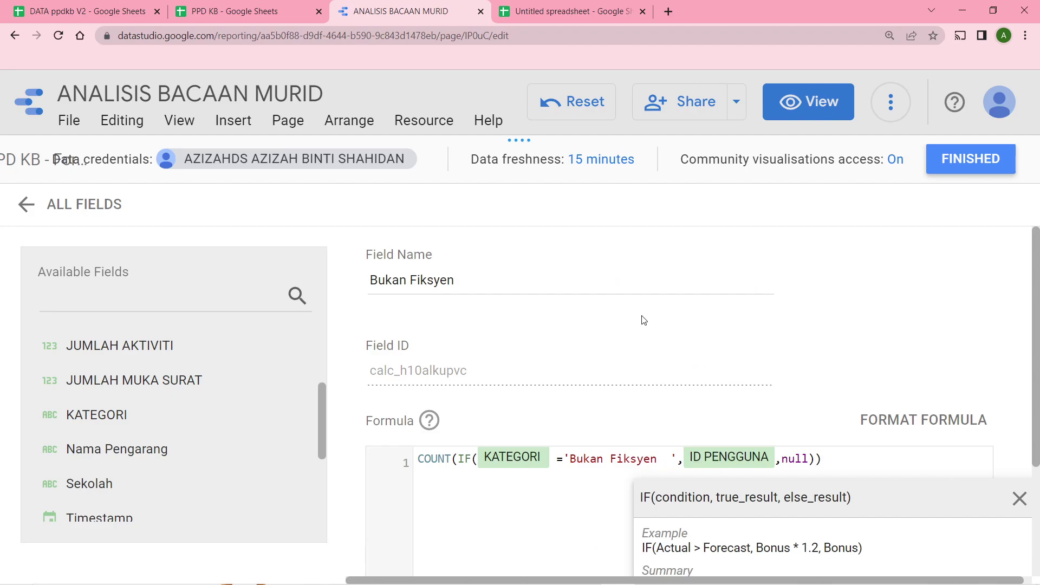
{"action": "key", "text": "BackSpace"}
{"action": "key", "text": "BackSpace"}
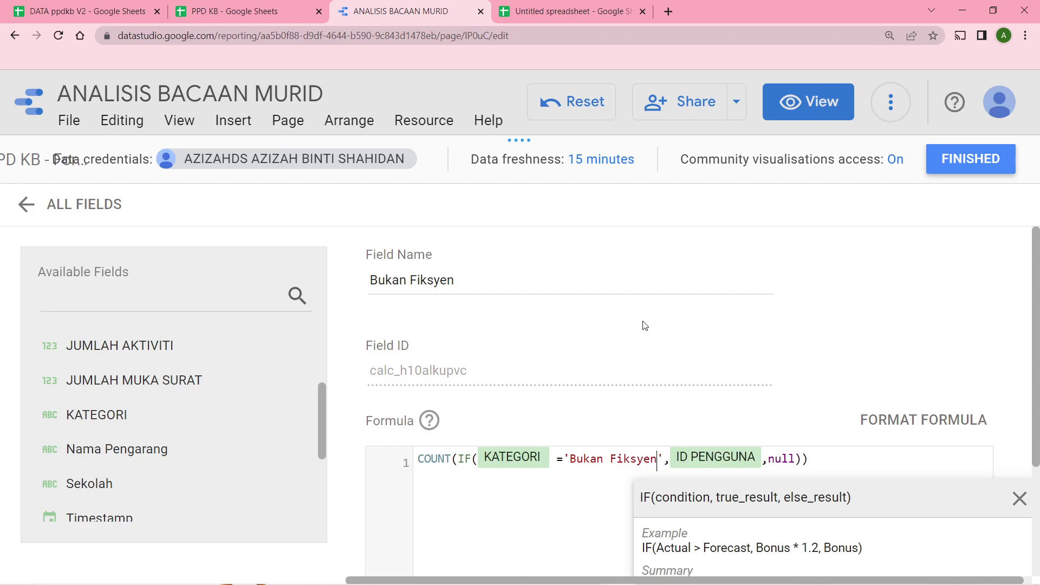
{"action": "left_click", "coordinate": [842, 463]}
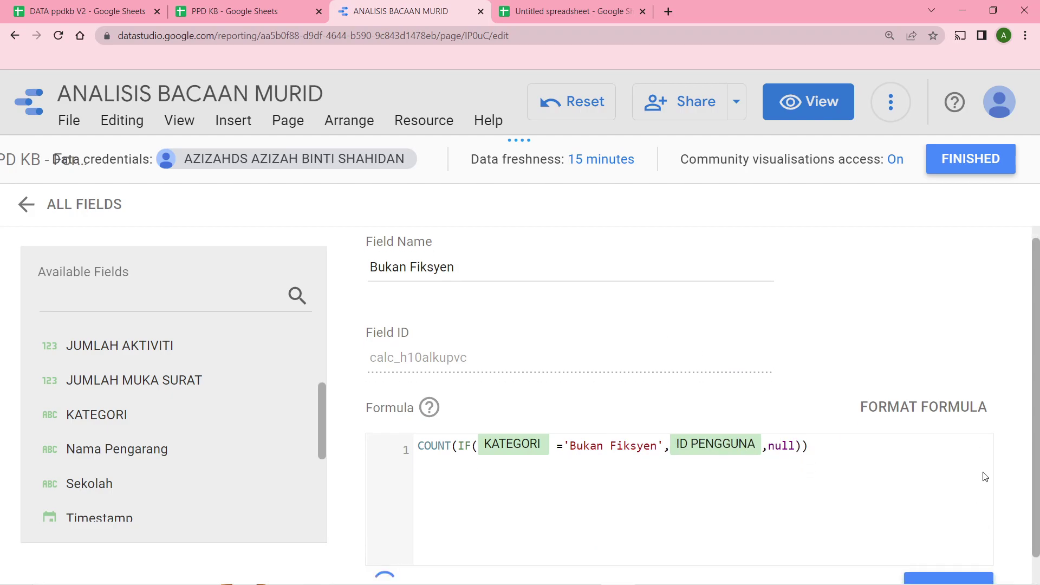
{"action": "scroll", "coordinate": [986, 473], "scroll_direction": "down", "scroll_amount": 1}
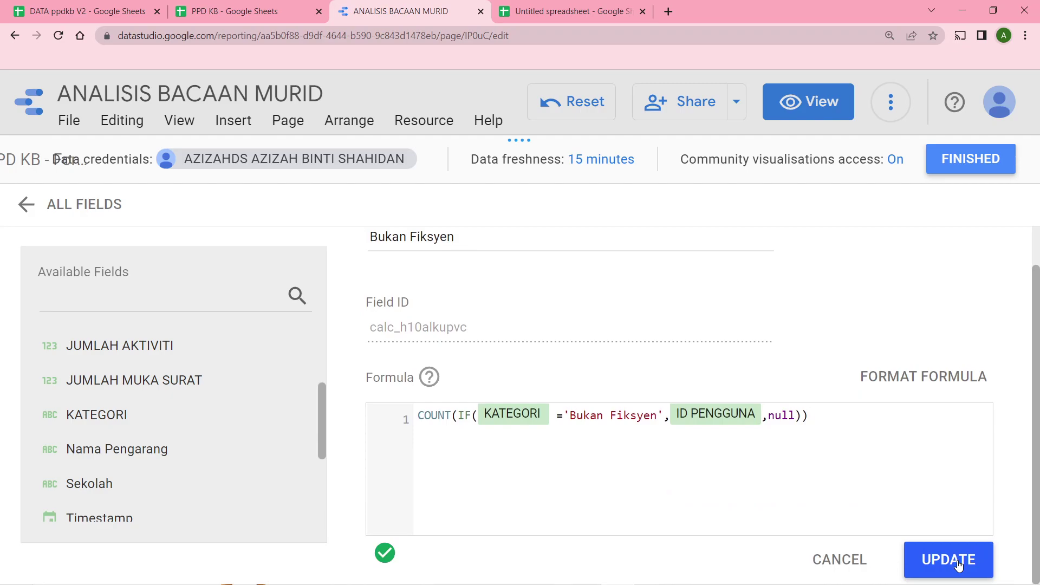
{"action": "left_click", "coordinate": [957, 562]}
- Copy the Bahan Digital category from cell E4 of the untitled spreadsheet and return to the ANALISIS BACAAN MURID report
{"action": "left_click", "coordinate": [559, 8]}
{"action": "left_click", "coordinate": [396, 264]}
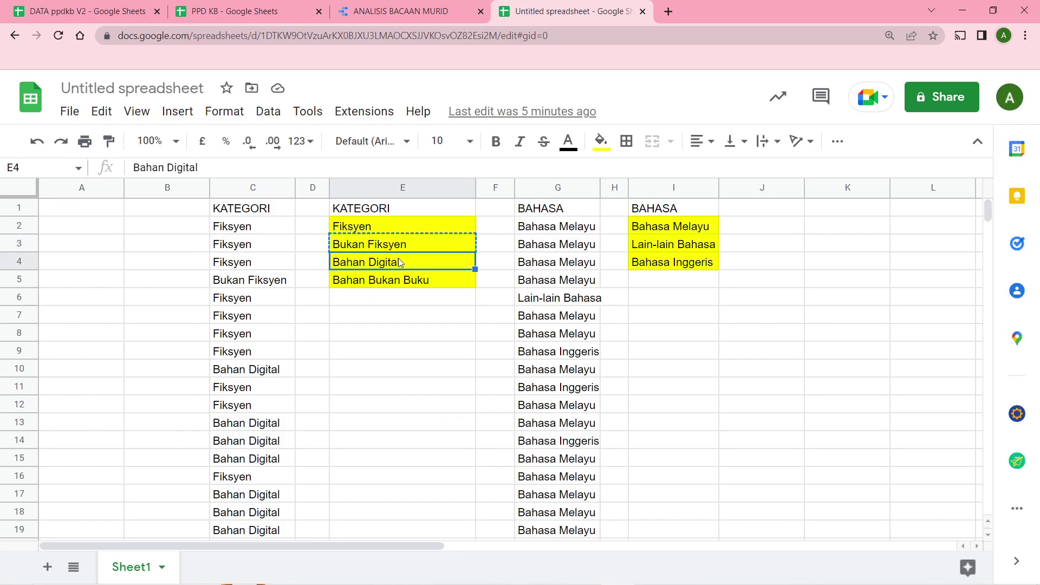
{"action": "right_click", "coordinate": [403, 260]}
{"action": "left_click", "coordinate": [441, 119]}
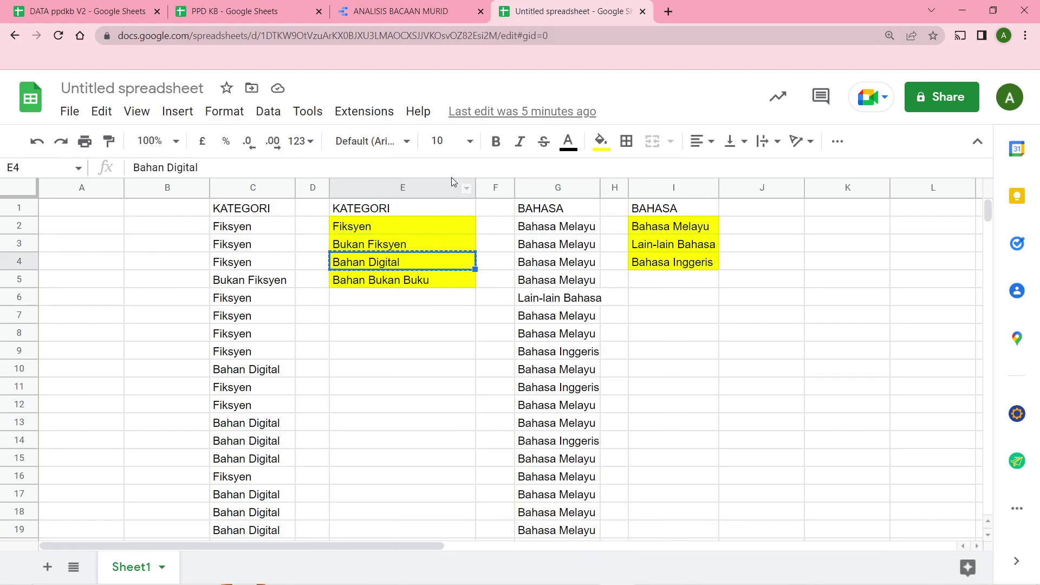
{"action": "left_click", "coordinate": [401, 11]}
- Close the Bukan Fiksyen field editor and duplicate the Bahan Bukan Buku metric
{"action": "left_click", "coordinate": [839, 559]}
{"action": "scroll", "coordinate": [320, 401], "scroll_direction": "down", "scroll_amount": 3}
{"action": "scroll", "coordinate": [317, 424], "scroll_direction": "down", "scroll_amount": 5}
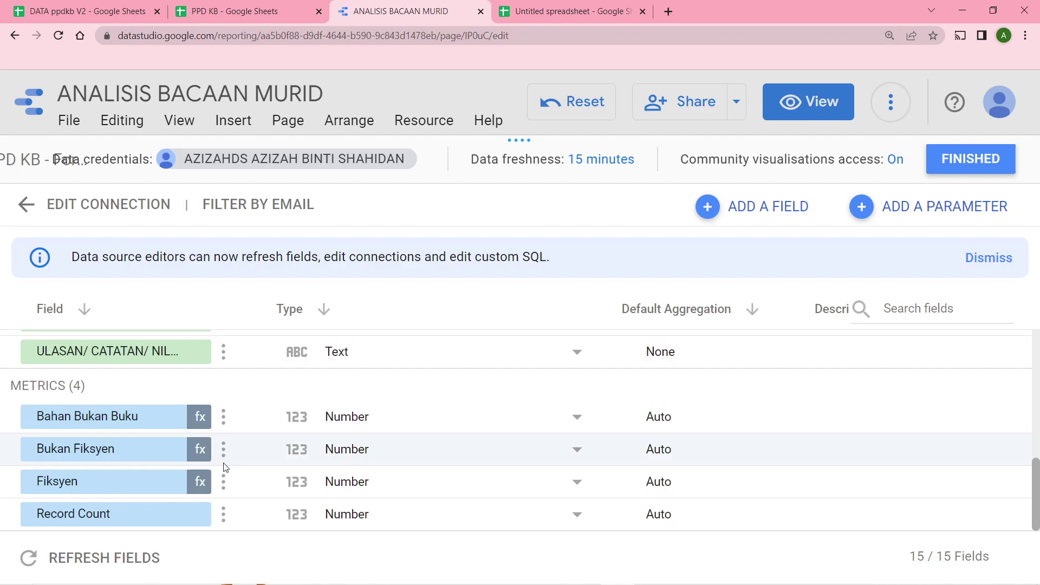
{"action": "left_click", "coordinate": [223, 417]}
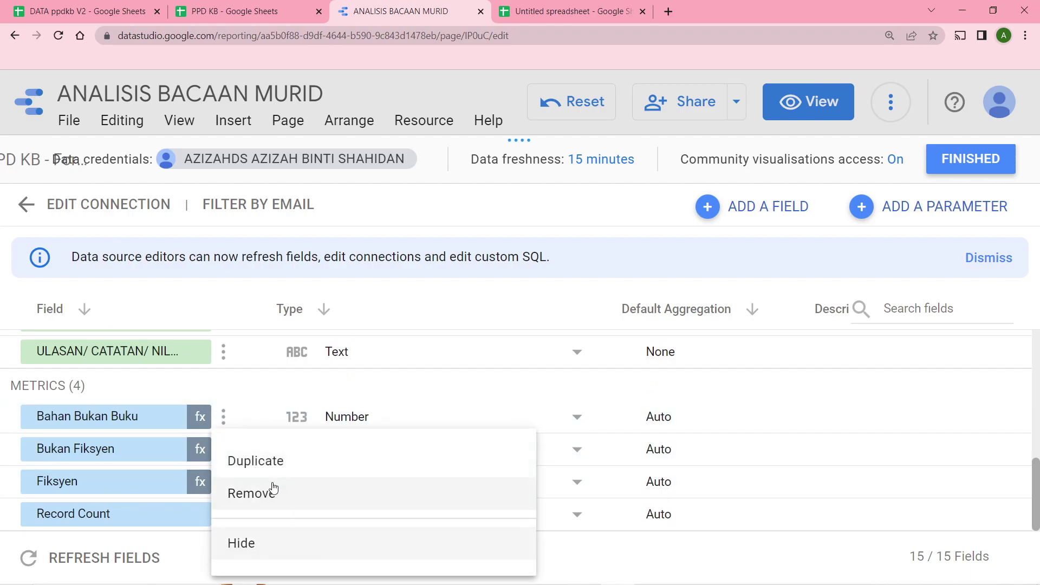
{"action": "left_click", "coordinate": [271, 460]}
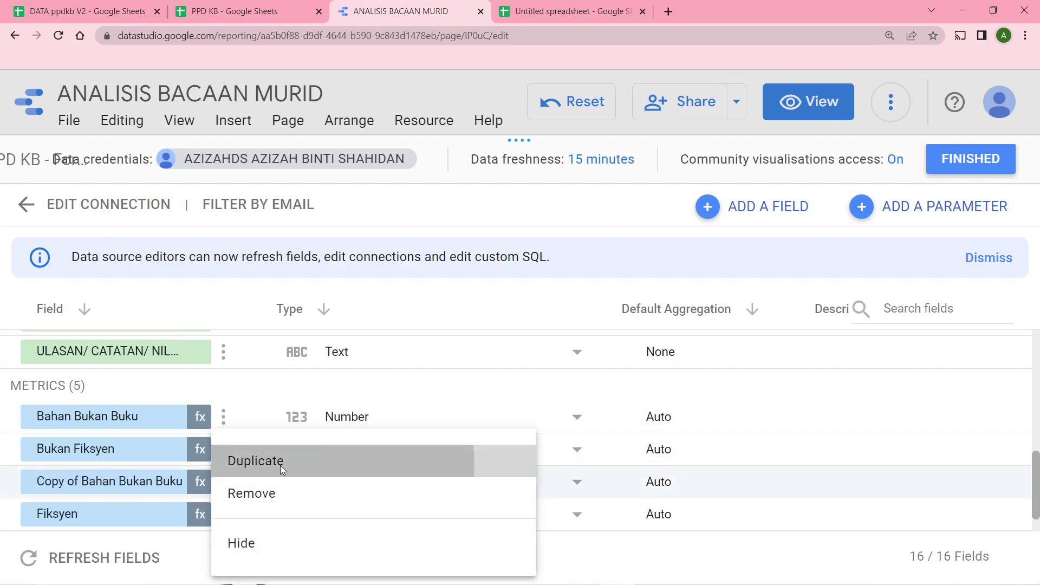
- Open the formula editor of the Bahan Bukan Buku copy and rename the field to Bahan Digital
{"action": "left_click", "coordinate": [200, 481]}
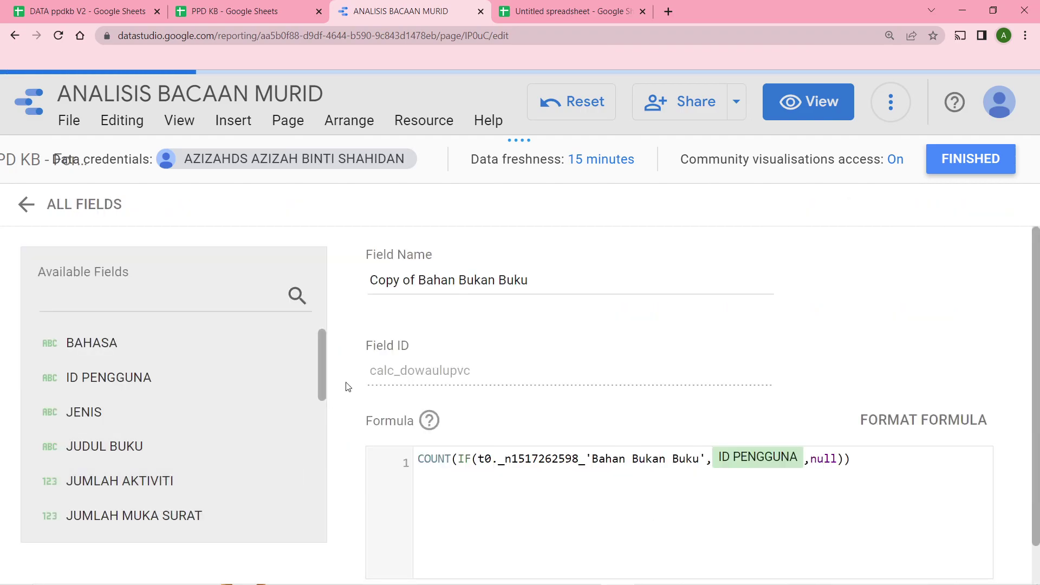
{"action": "triple_click", "coordinate": [462, 280]}
{"action": "right_click", "coordinate": [462, 280]}
{"action": "left_click", "coordinate": [495, 344]}
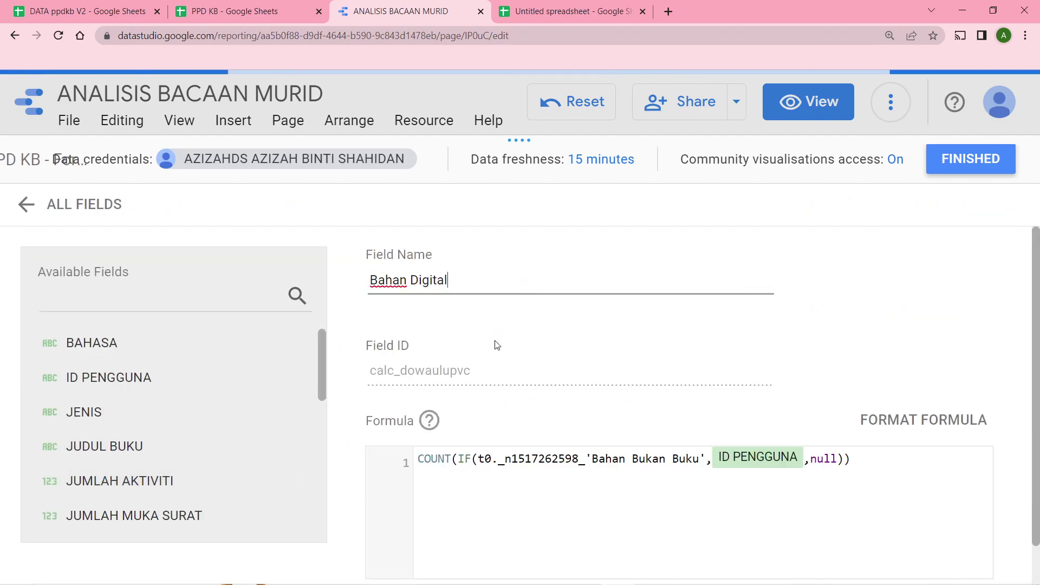
{"action": "left_click_drag", "start_coordinate": [587, 459], "coordinate": [479, 459]}
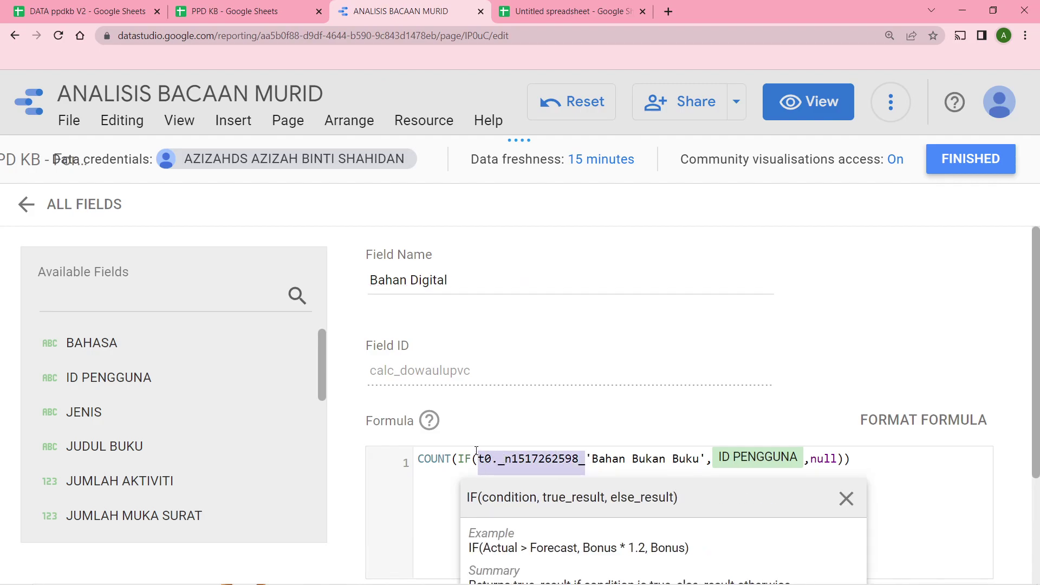
{"action": "key", "text": "BackSpace"}
{"action": "scroll", "coordinate": [285, 437], "scroll_direction": "down", "scroll_amount": 3}
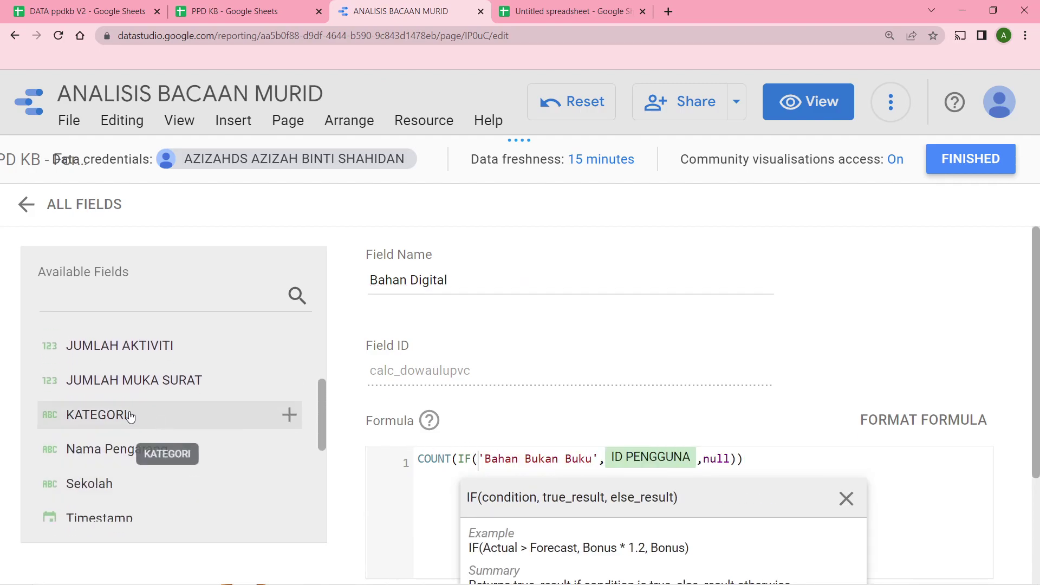
{"action": "left_click", "coordinate": [132, 415]}
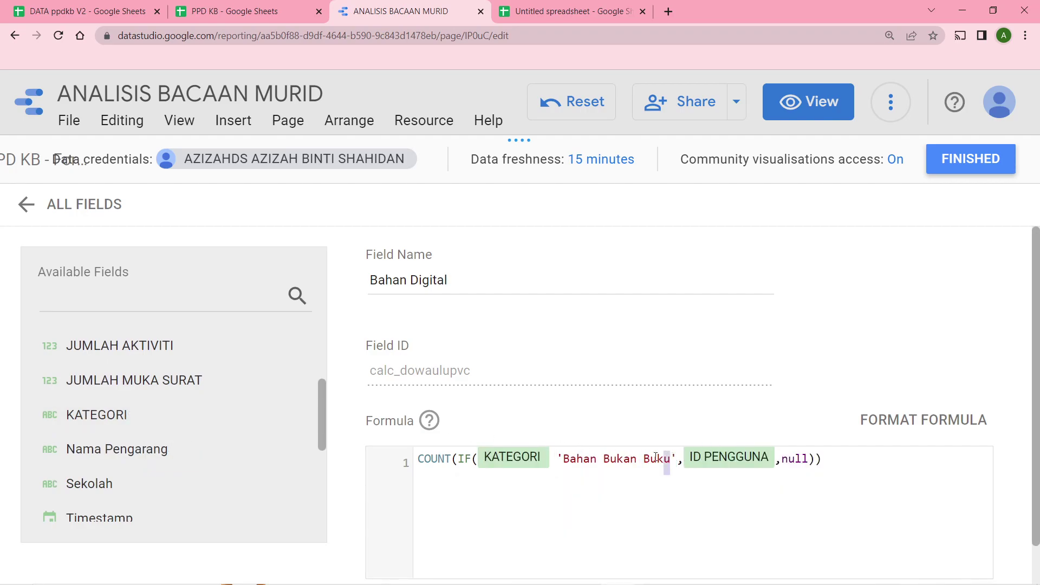
{"action": "left_click_drag", "start_coordinate": [662, 457], "coordinate": [567, 458]}
{"action": "left_click", "coordinate": [557, 458]}
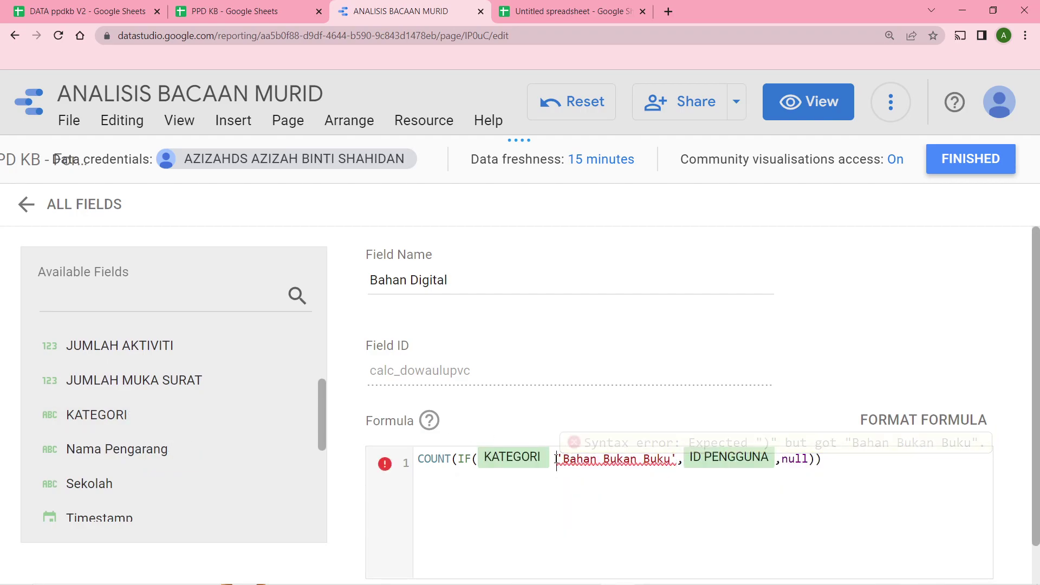
{"action": "type", "text": "="}
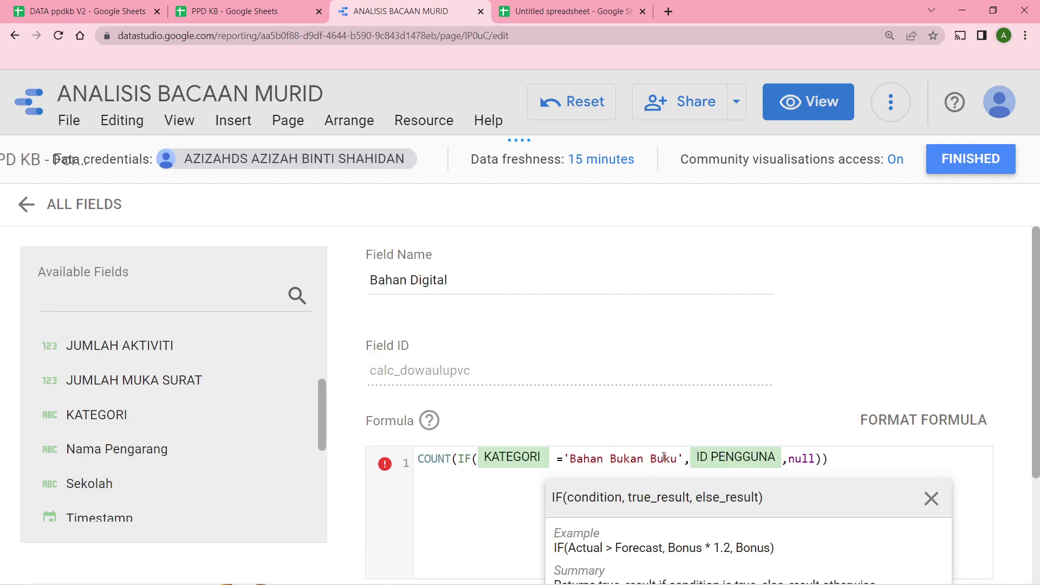
- Replace the quoted text Bahan Bukan Buku in the formula with Bahan Digital and save the calculated field
{"action": "left_click_drag", "start_coordinate": [678, 459], "coordinate": [570, 459]}
{"action": "right_click", "coordinate": [575, 458]}
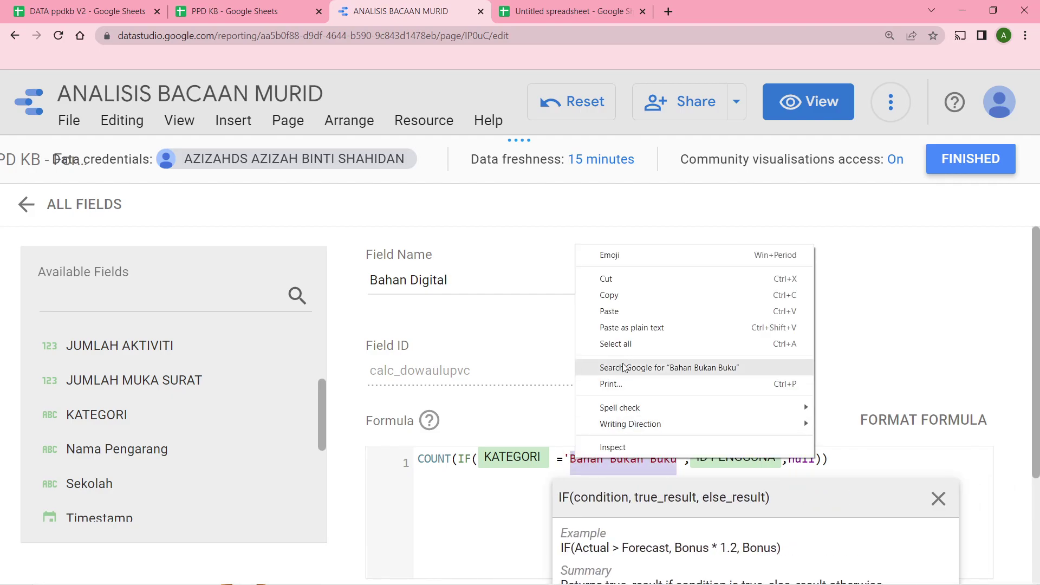
{"action": "left_click", "coordinate": [622, 318]}
{"action": "left_click", "coordinate": [1018, 497]}
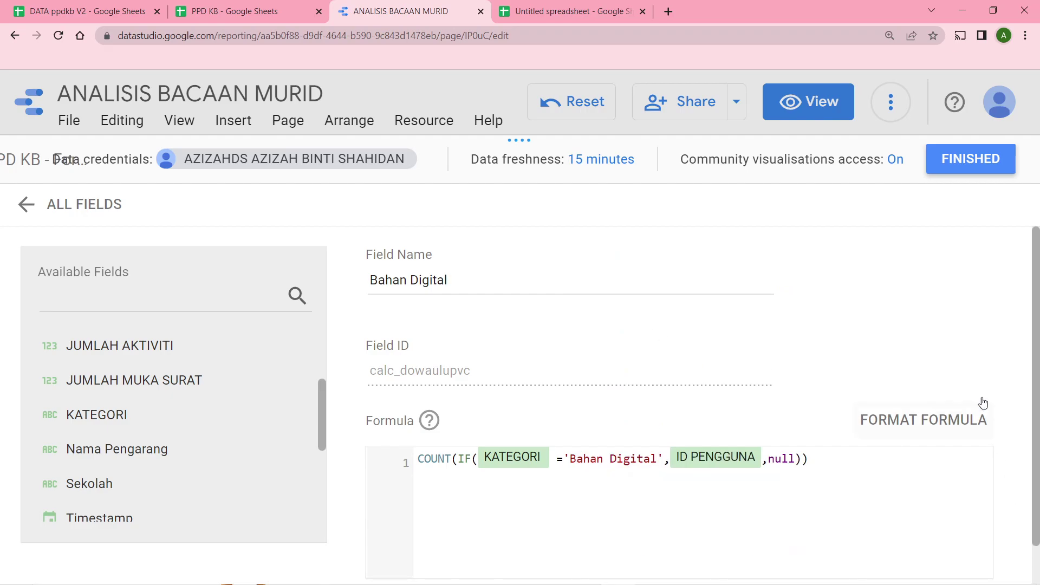
{"action": "scroll", "coordinate": [975, 422], "scroll_direction": "down", "scroll_amount": 1}
{"action": "left_click", "coordinate": [960, 557]}
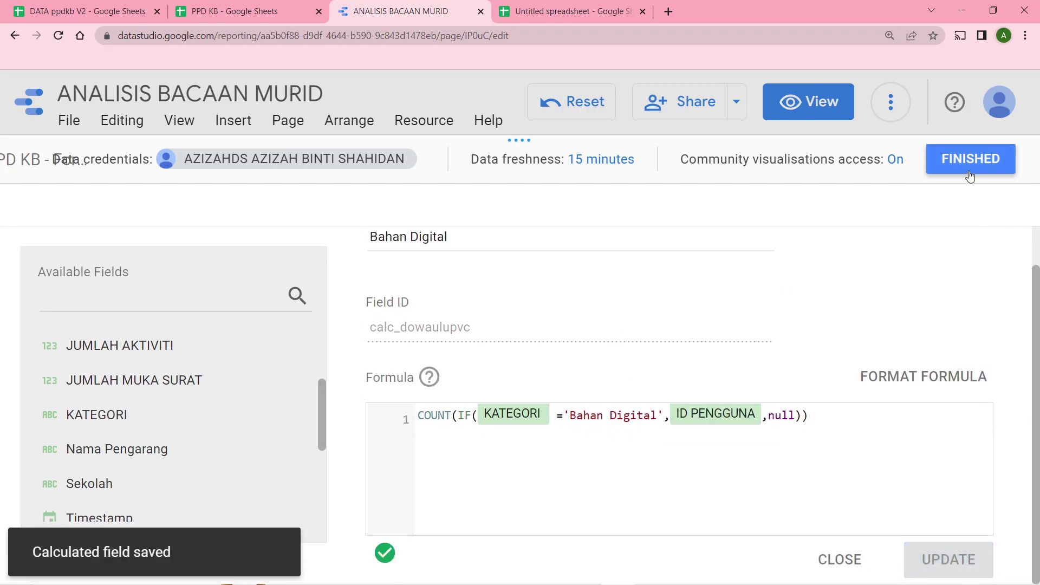
- Finish editing the data source and open the BLEND DATA STUDIO blend for editing
{"action": "left_click", "coordinate": [967, 160]}
{"action": "left_click", "coordinate": [971, 167]}
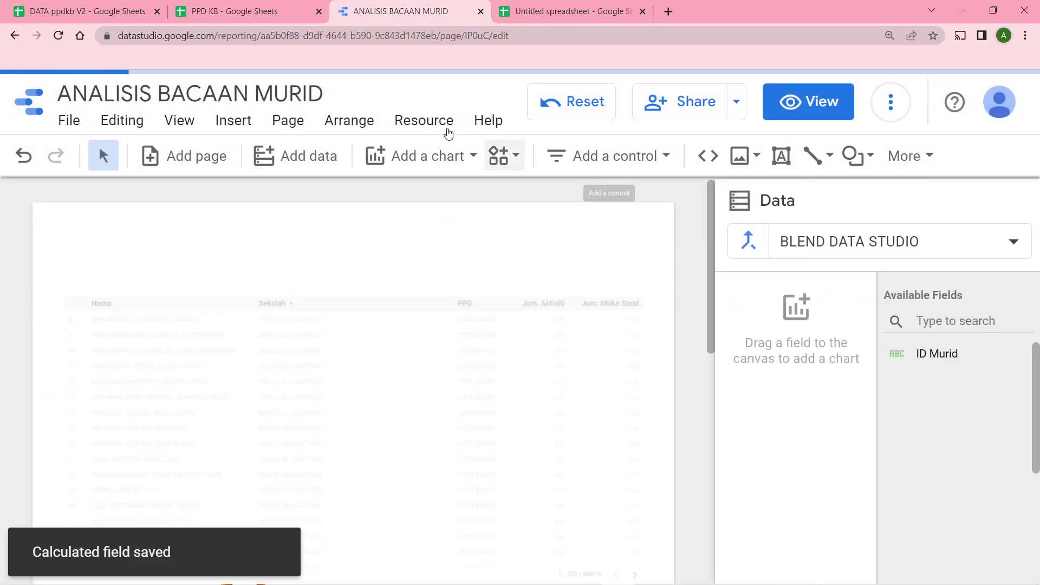
{"action": "left_click", "coordinate": [414, 122]}
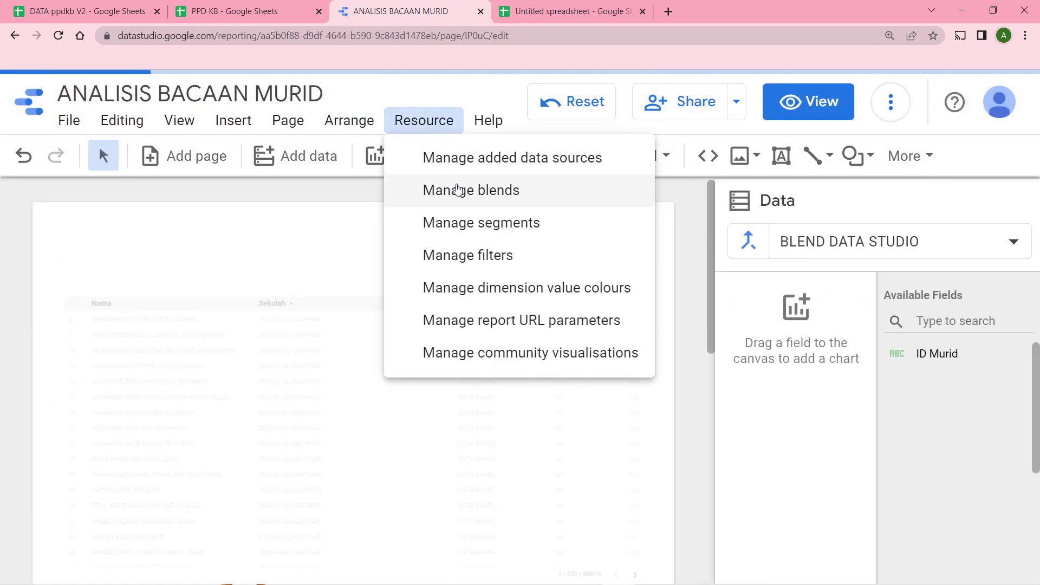
{"action": "left_click", "coordinate": [456, 190]}
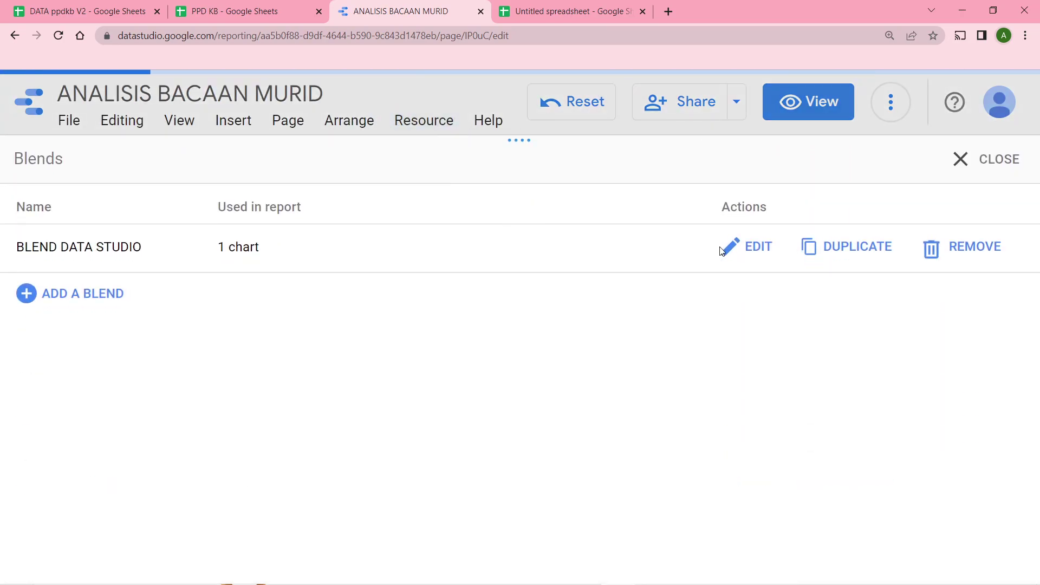
{"action": "left_click", "coordinate": [725, 248]}
- Add Bahan Bukan Buku, Fiksyen, Bukan Fiksyen and Bahan Digital as metrics of Table 2 and save the blend
{"action": "scroll", "coordinate": [698, 325], "scroll_direction": "down", "scroll_amount": 4}
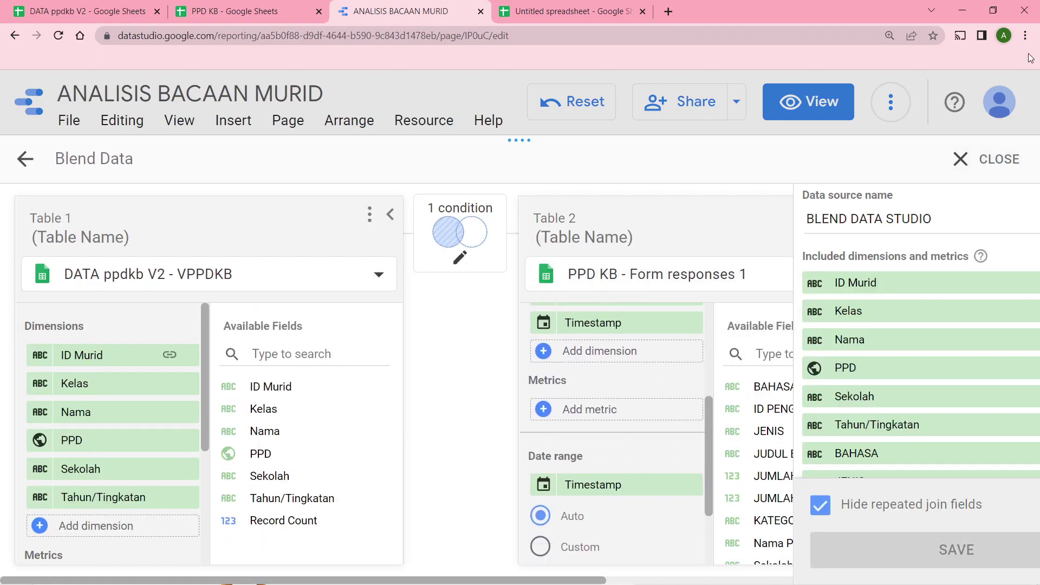
{"action": "left_click", "coordinate": [1024, 35]}
{"action": "left_click", "coordinate": [931, 162]}
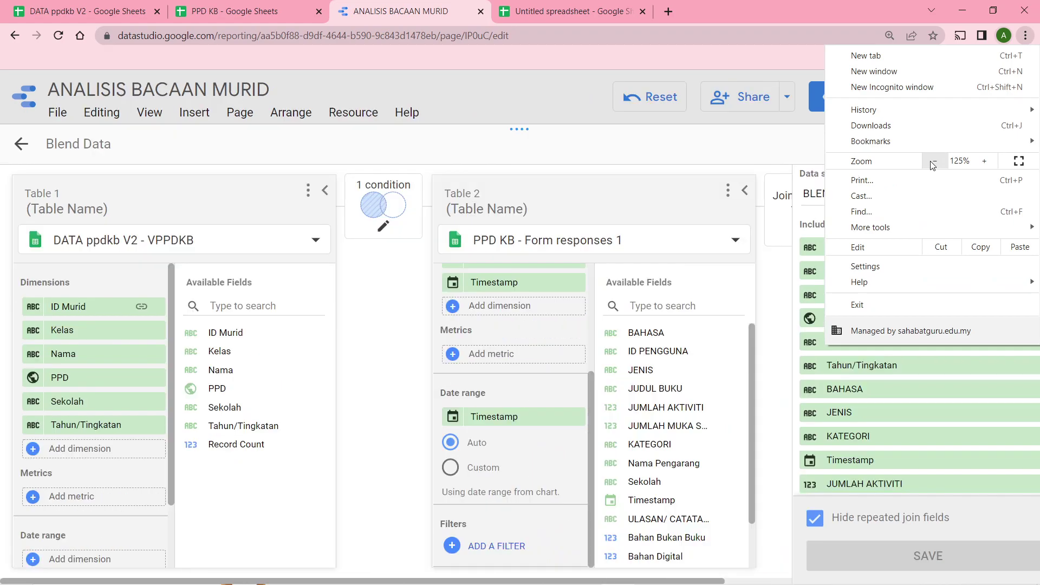
{"action": "left_click", "coordinate": [751, 287]}
{"action": "scroll", "coordinate": [726, 383], "scroll_direction": "down", "scroll_amount": 2}
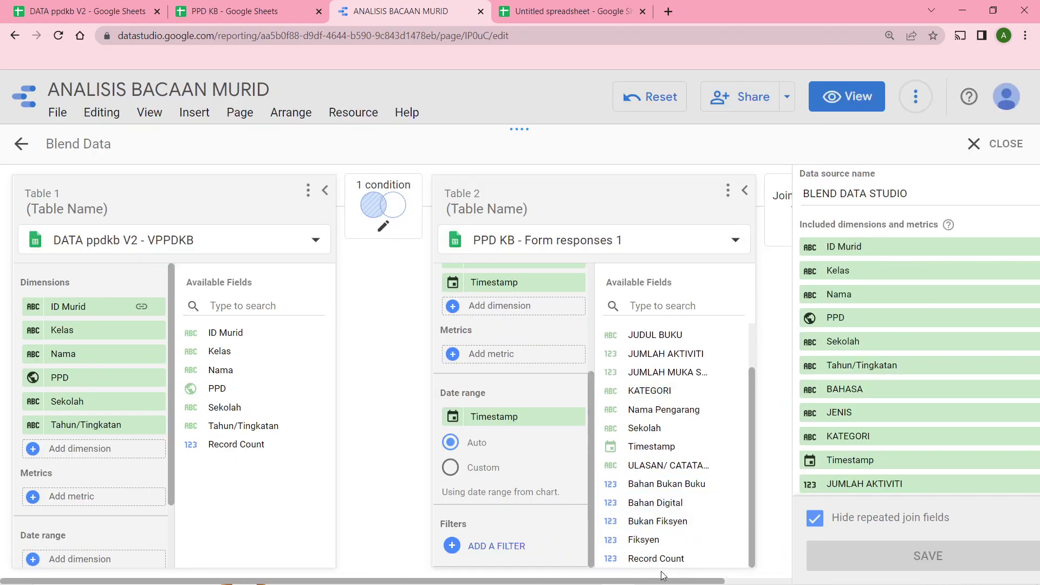
{"action": "left_click_drag", "start_coordinate": [662, 484], "coordinate": [518, 369]}
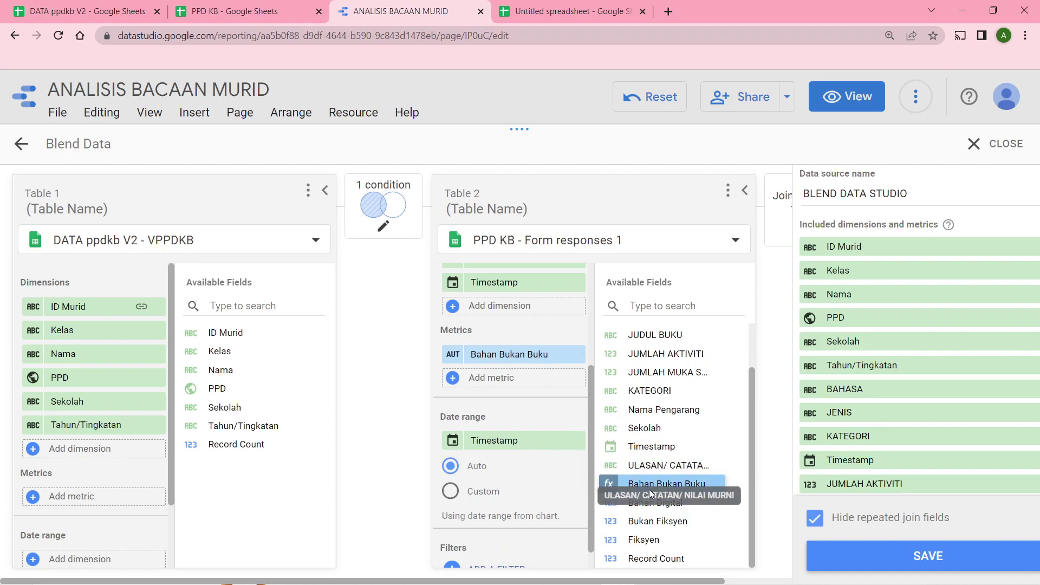
{"action": "left_click_drag", "start_coordinate": [658, 503], "coordinate": [662, 493]}
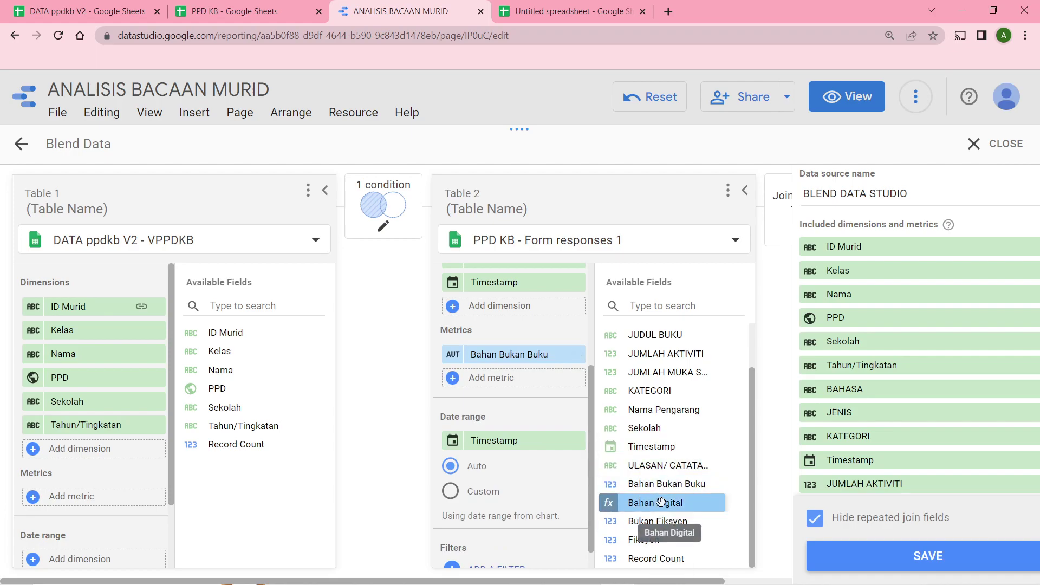
{"action": "left_click_drag", "start_coordinate": [647, 540], "coordinate": [498, 389]}
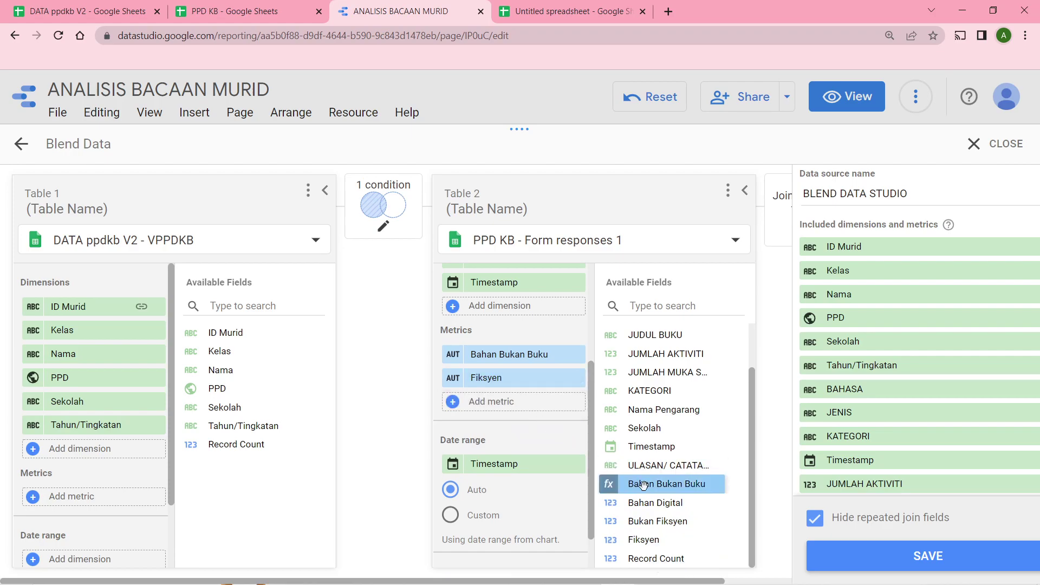
{"action": "left_click_drag", "start_coordinate": [652, 523], "coordinate": [506, 406]}
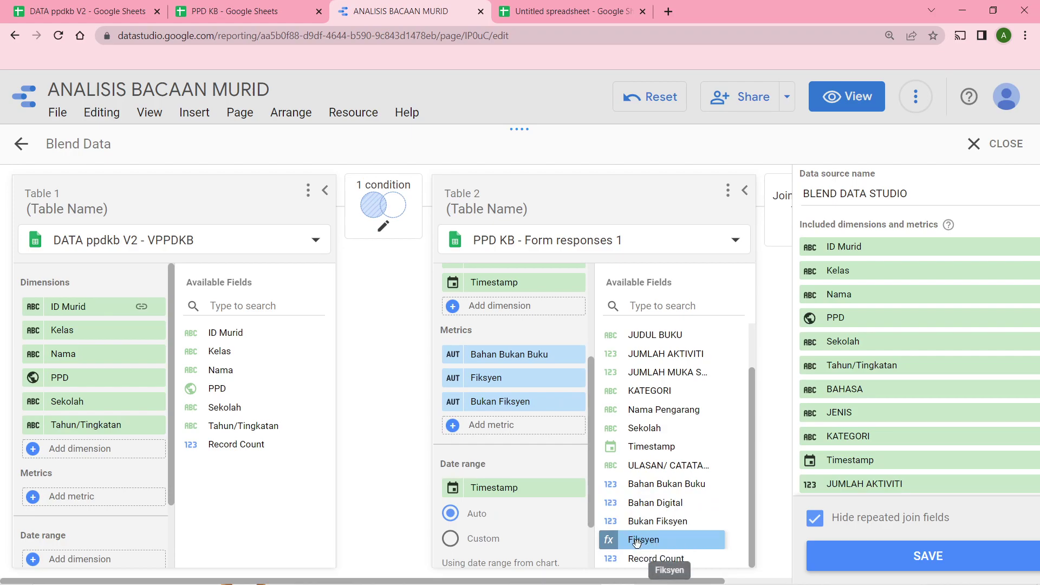
{"action": "left_click_drag", "start_coordinate": [655, 503], "coordinate": [519, 441]}
{"action": "left_click", "coordinate": [924, 562]}
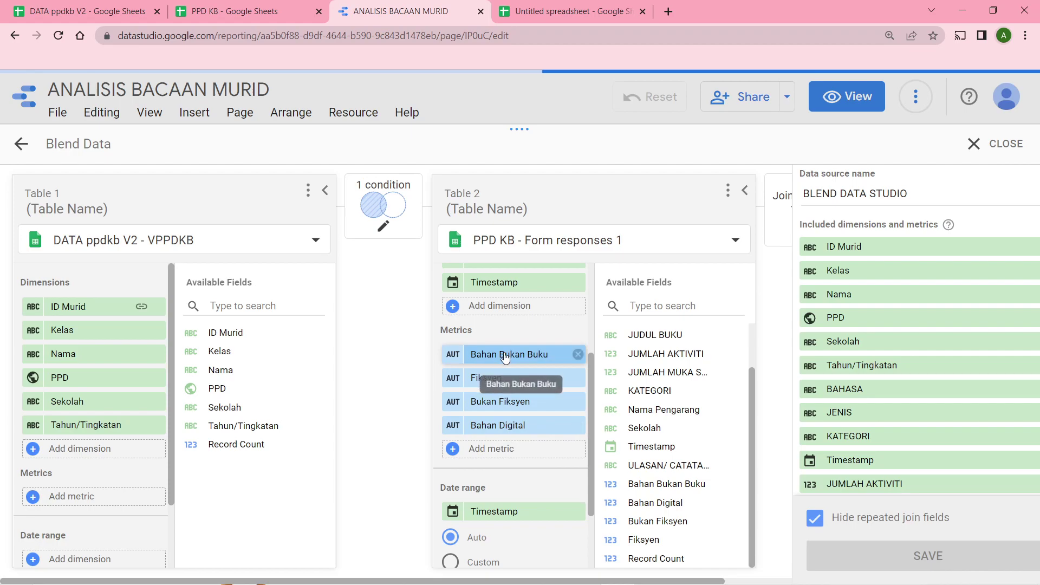
- Check the unique KATEGORI values in the untitled spreadsheet and return to the Data Studio report
{"action": "left_click", "coordinate": [538, 13]}
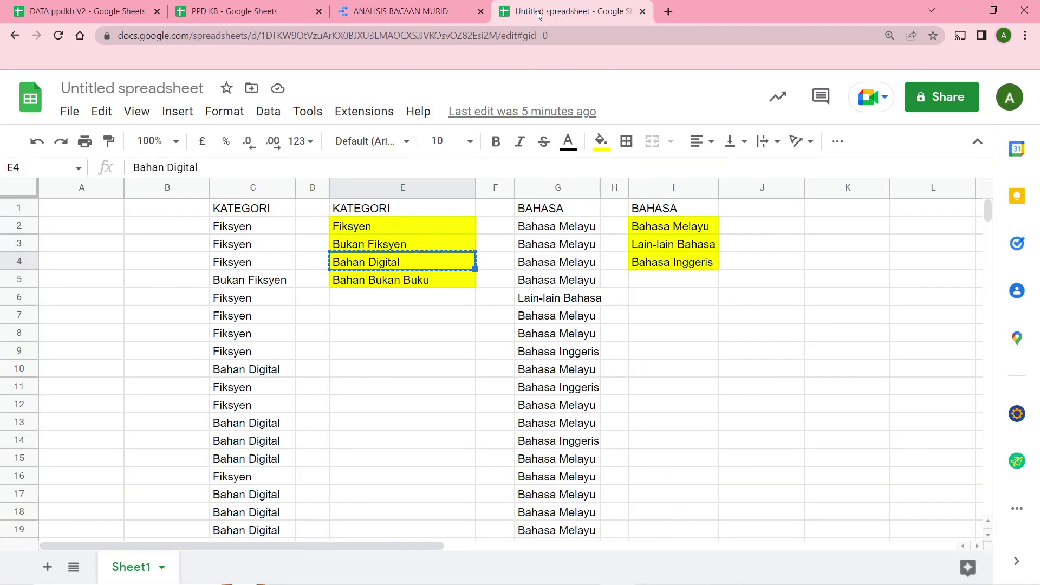
{"action": "left_click_drag", "start_coordinate": [355, 201], "coordinate": [383, 318]}
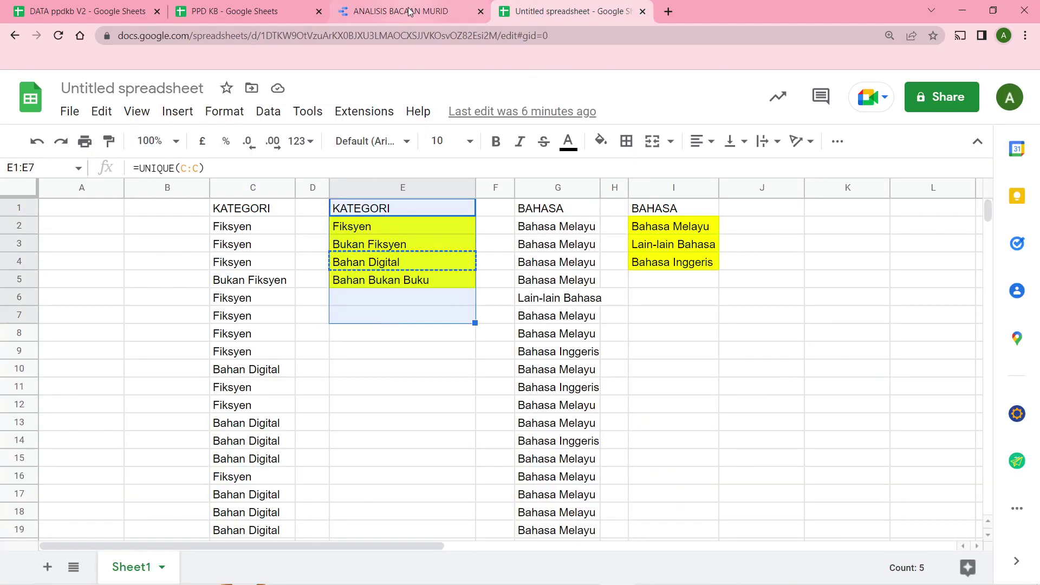
{"action": "left_click", "coordinate": [400, 11]}
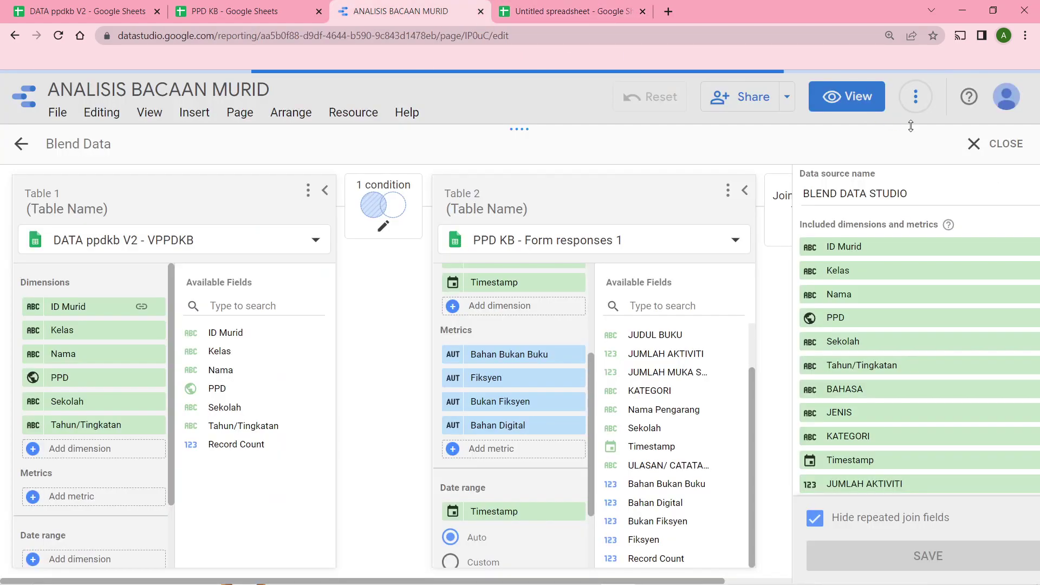
- Close the blend editor and refresh the report so its data reloads
{"action": "left_click", "coordinate": [978, 143]}
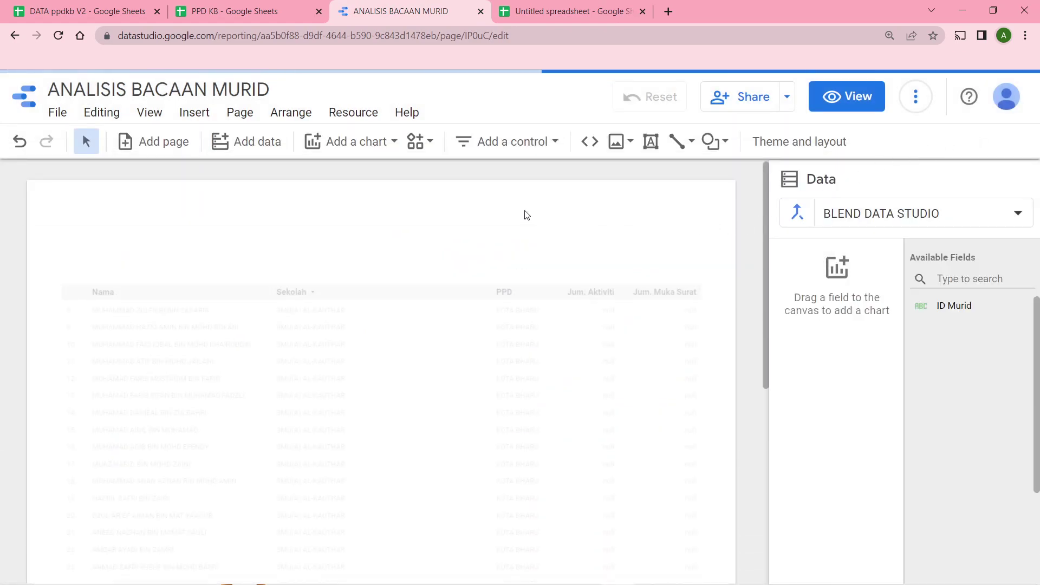
{"action": "left_click", "coordinate": [915, 96]}
{"action": "left_click", "coordinate": [980, 140]}
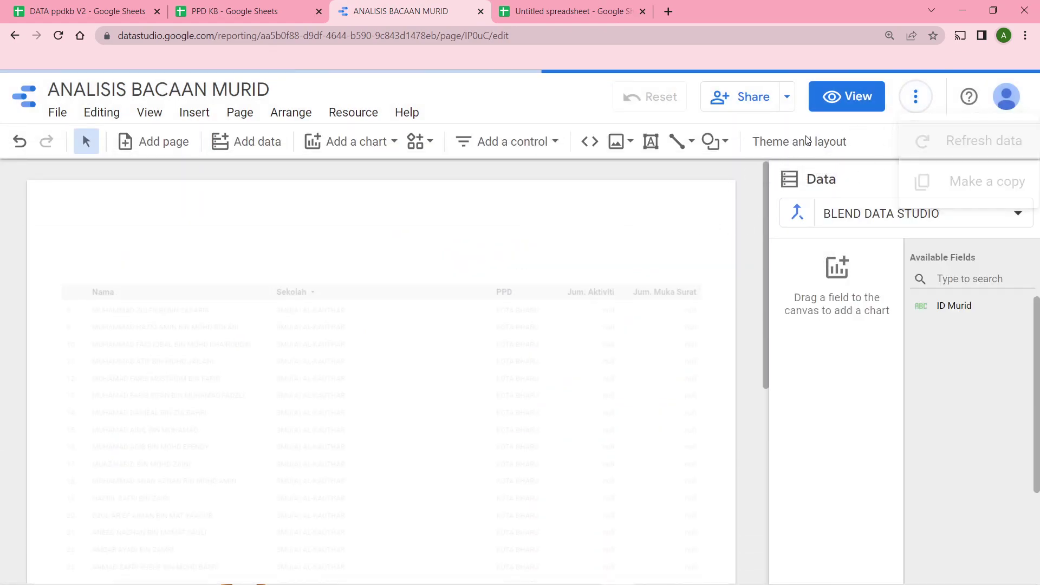
{"action": "left_click", "coordinate": [59, 35]}
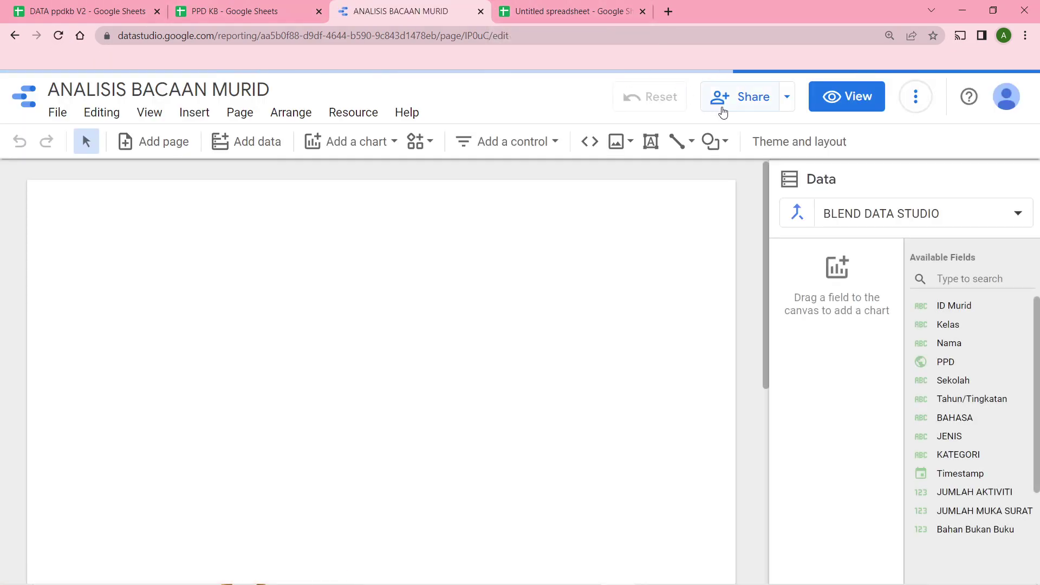
- Set the browser zoom to 100% and select the table on the report canvas
{"action": "left_click", "coordinate": [1024, 35]}
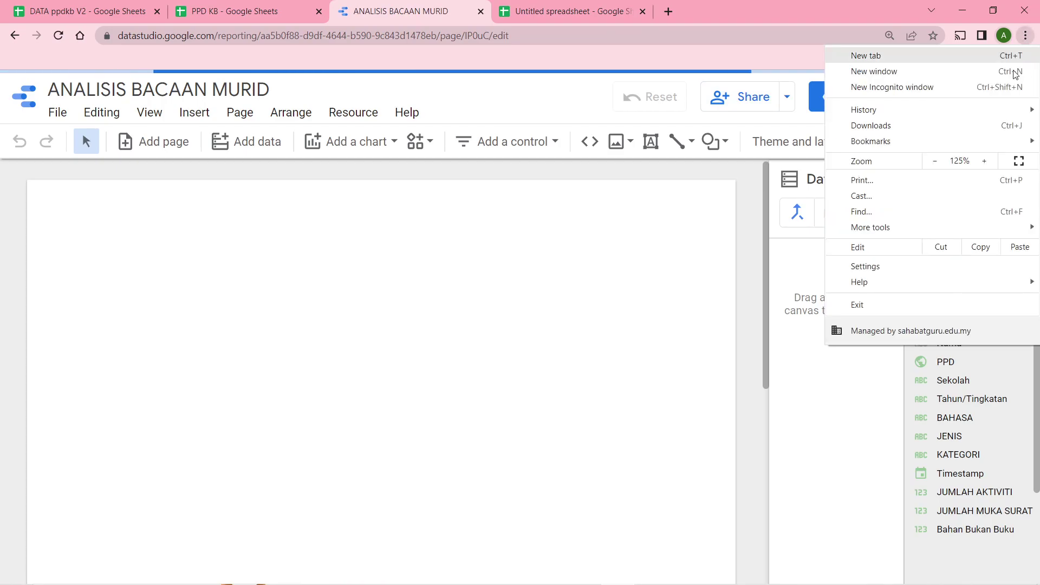
{"action": "left_click", "coordinate": [931, 162]}
{"action": "left_click", "coordinate": [933, 162]}
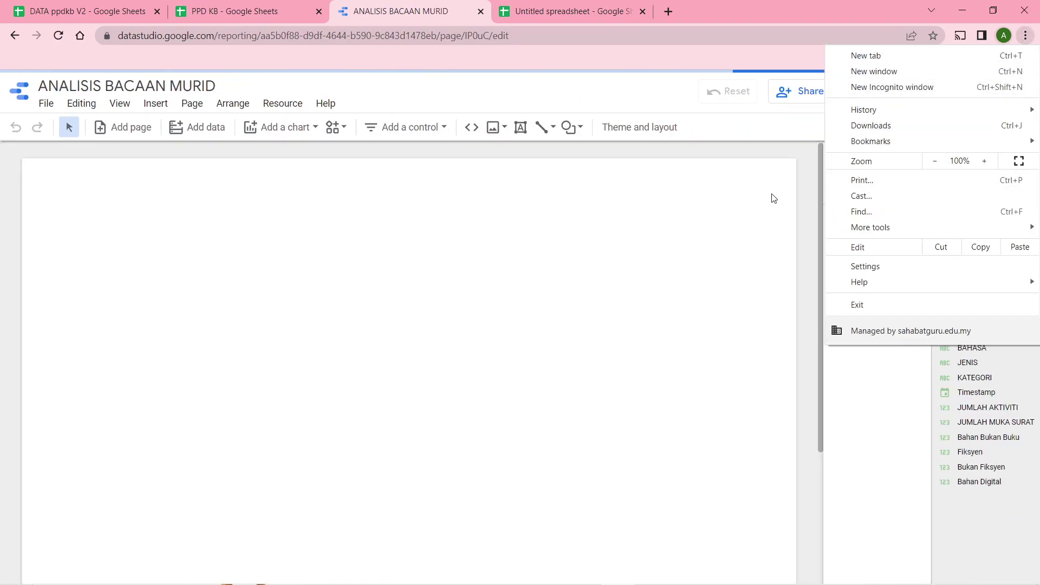
{"action": "left_click", "coordinate": [515, 288]}
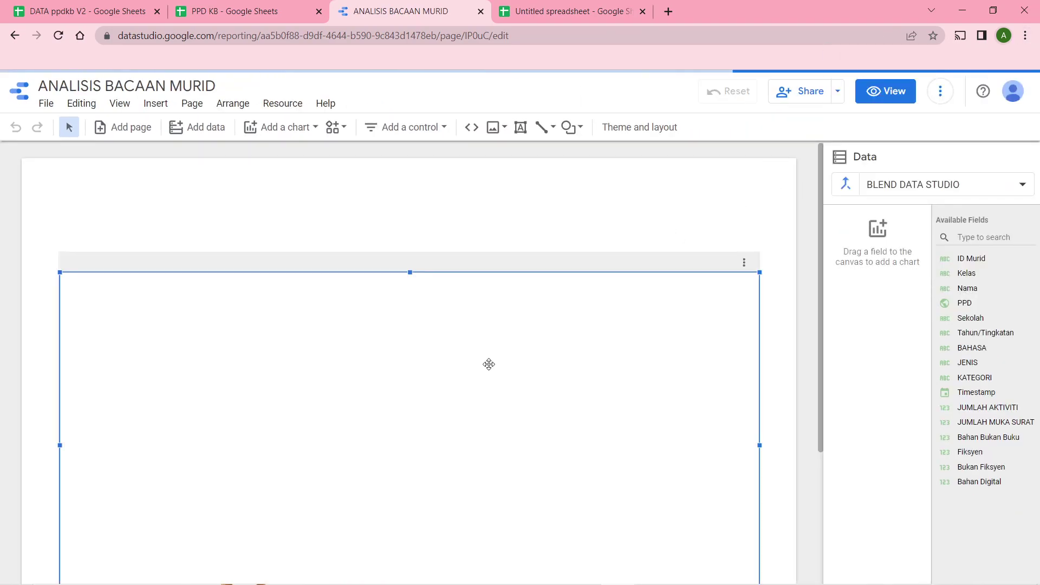
- Switch to the untitled spreadsheet and review its list of unique BAHASA values
{"action": "left_click", "coordinate": [550, 9]}
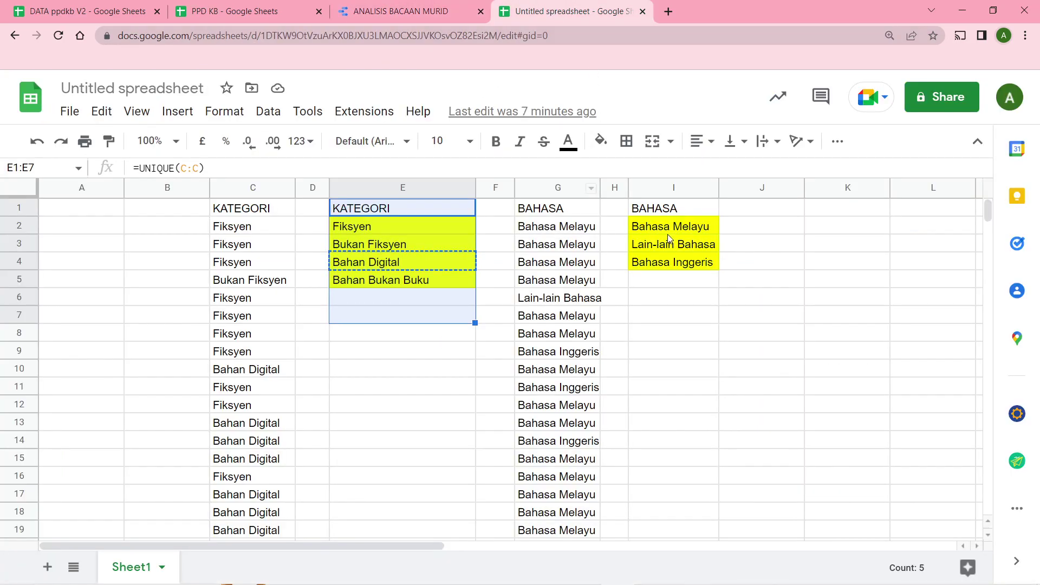
{"action": "left_click_drag", "start_coordinate": [676, 210], "coordinate": [676, 264]}
{"action": "left_click", "coordinate": [735, 279]}
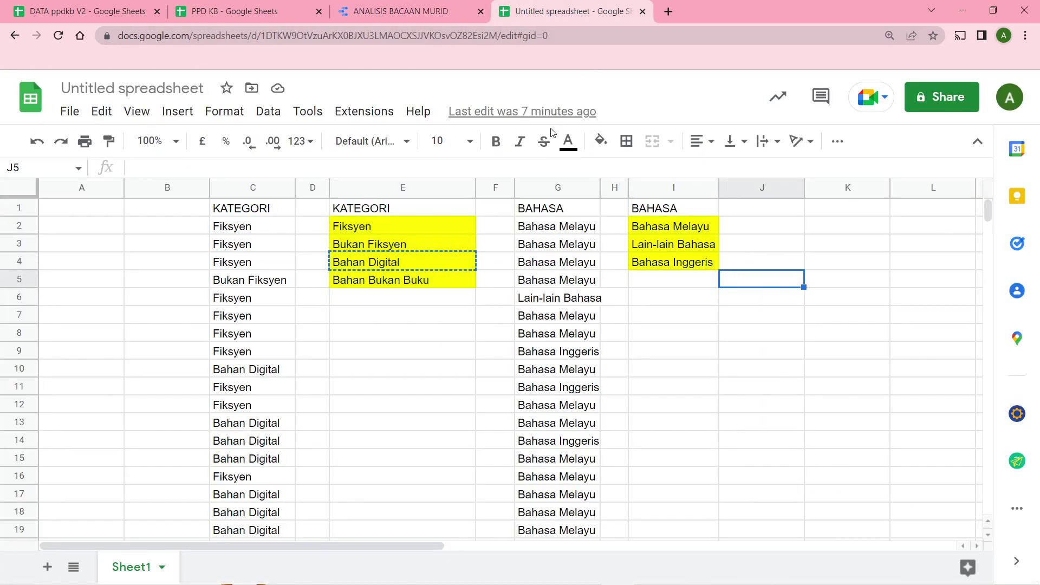
- Look over the PPD KB and DATA ppdkb V2 spreadsheets and close both of them
{"action": "left_click", "coordinate": [254, 11]}
{"action": "key", "text": "ctrl+plus"}
{"action": "key", "text": "ctrl+plus"}
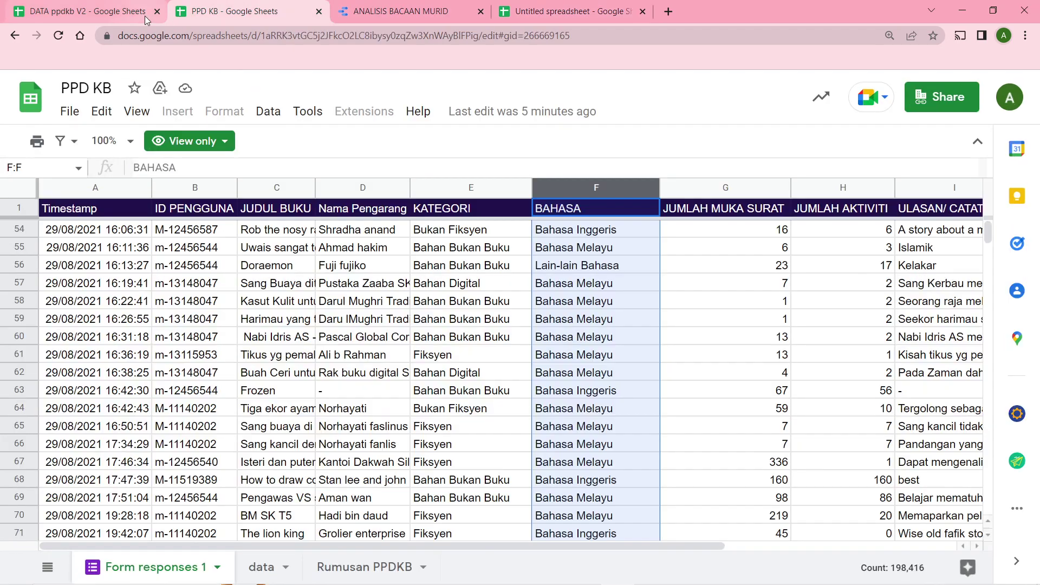
{"action": "left_click", "coordinate": [119, 9]}
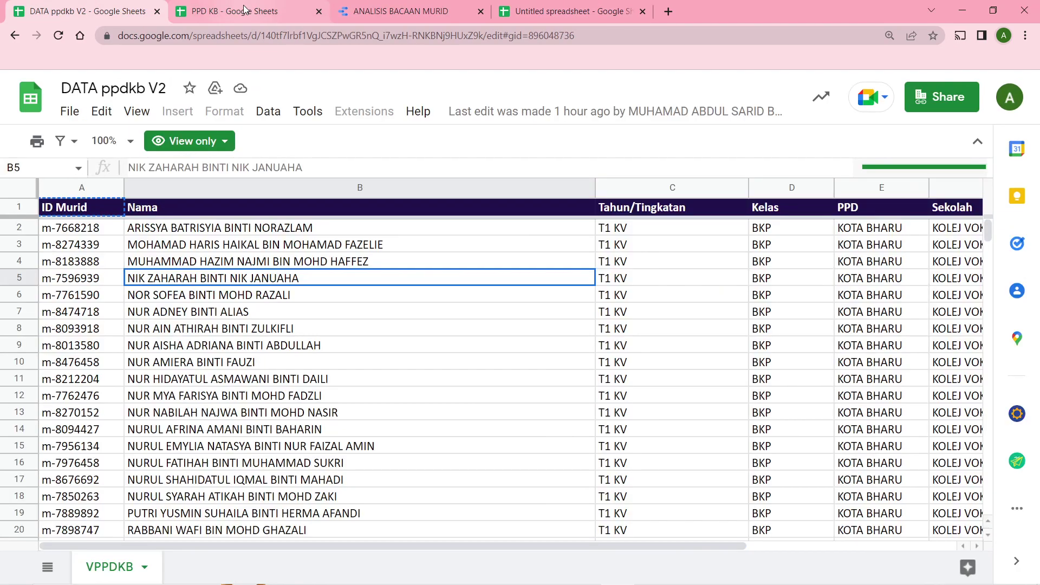
{"action": "left_click", "coordinate": [246, 10]}
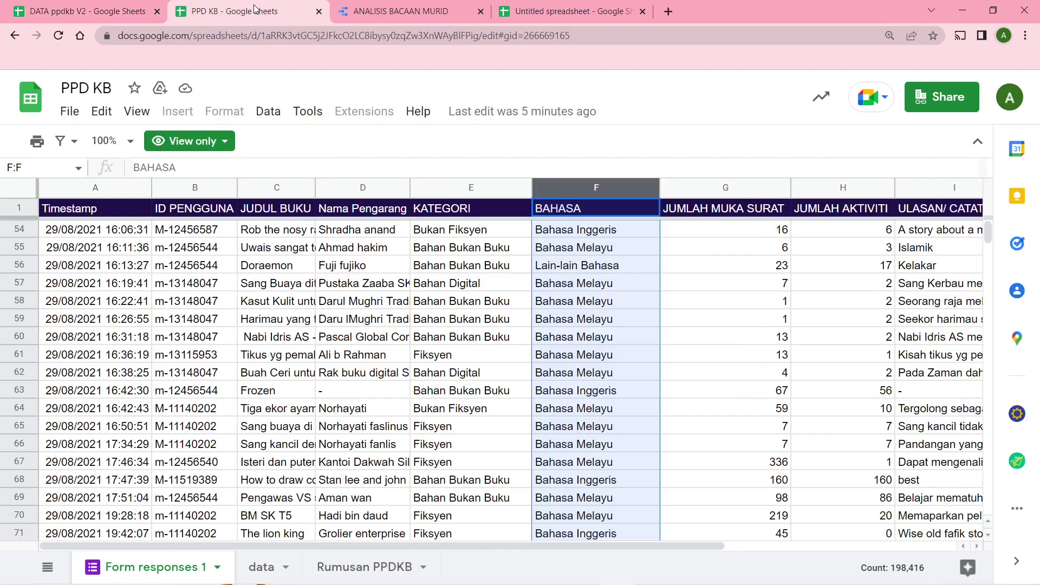
{"action": "left_click", "coordinate": [319, 12]}
{"action": "left_click", "coordinate": [161, 15]}
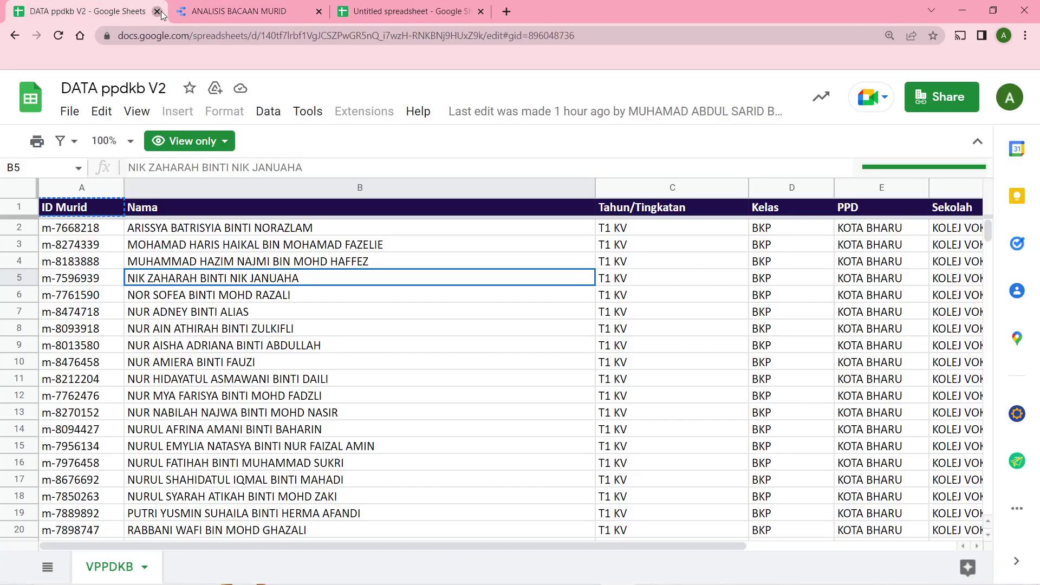
{"action": "left_click", "coordinate": [157, 11]}
- Review the KATEGORI and BAHASA lists in the untitled spreadsheet and switch back to the ANALISIS BACAAN MURID report
{"action": "left_click", "coordinate": [223, 6]}
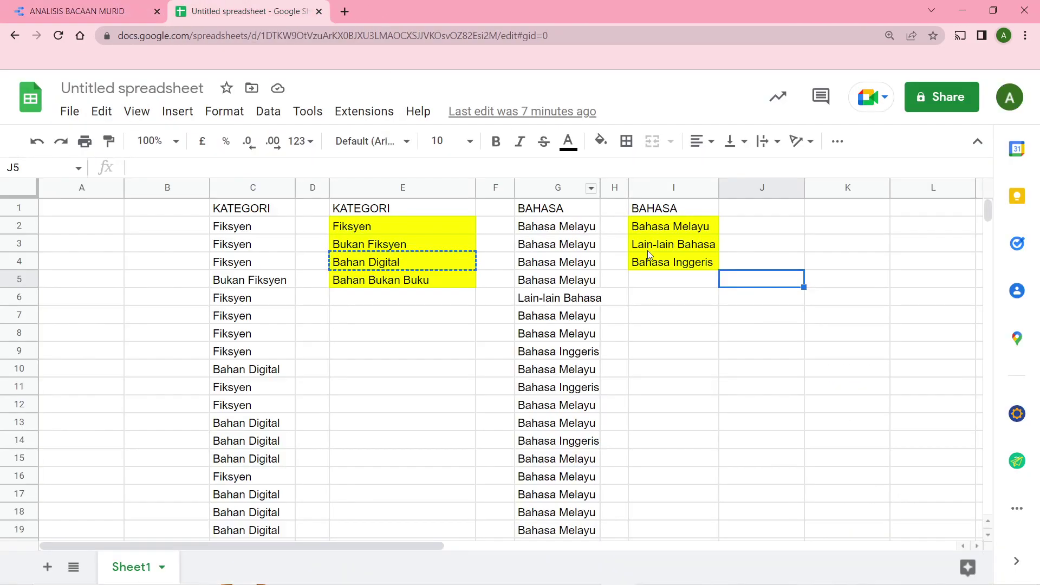
{"action": "left_click", "coordinate": [725, 305]}
{"action": "left_click", "coordinate": [94, 7]}
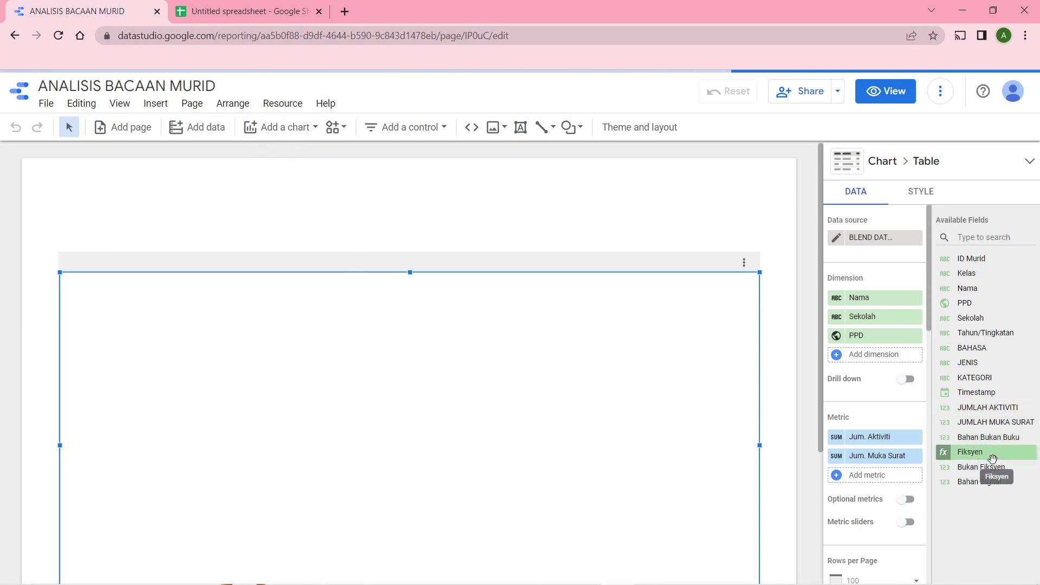
- Add Bahan Bukan Buku, Fiksyen, Bukan Fiksyen and Bahan Digital to the table's metrics, ahead of Jum. Aktiviti
{"action": "left_click_drag", "start_coordinate": [998, 434], "coordinate": [886, 434]}
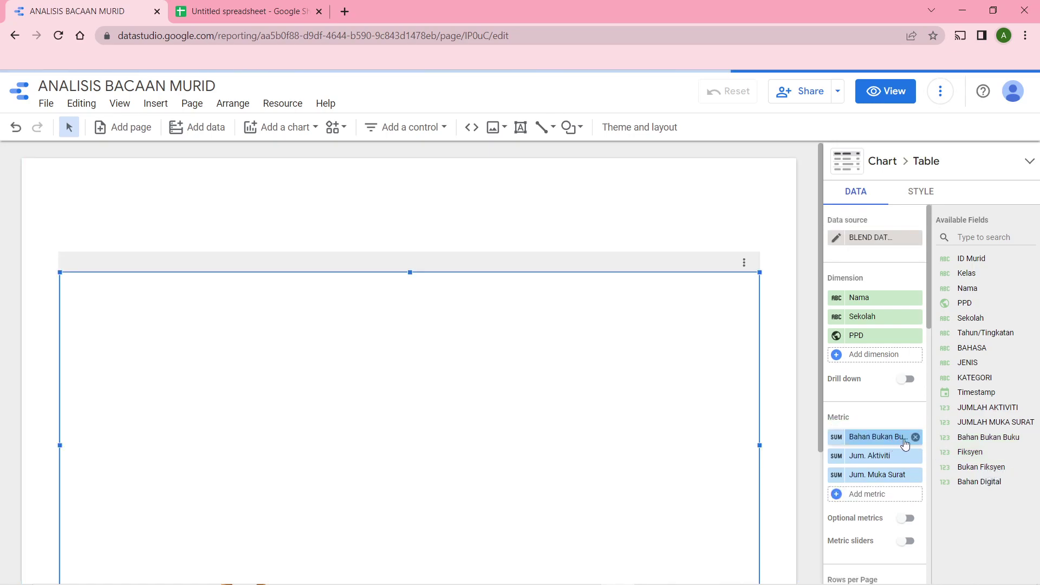
{"action": "left_click_drag", "start_coordinate": [972, 452], "coordinate": [893, 472]}
{"action": "left_click_drag", "start_coordinate": [964, 477], "coordinate": [888, 494]}
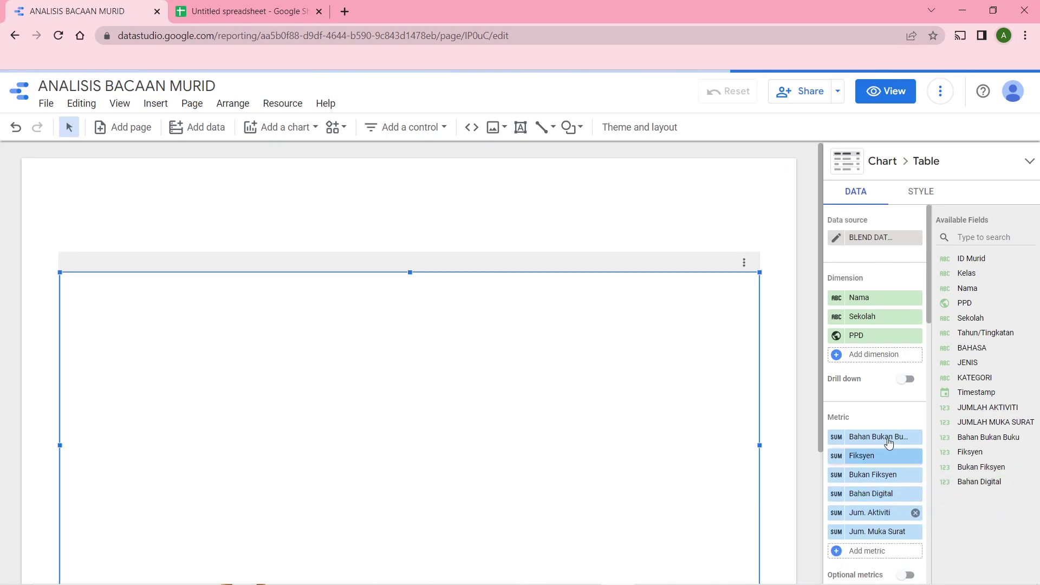
{"action": "scroll", "coordinate": [786, 346], "scroll_direction": "down", "scroll_amount": 1}
{"action": "scroll", "coordinate": [786, 346], "scroll_direction": "down", "scroll_amount": 1}
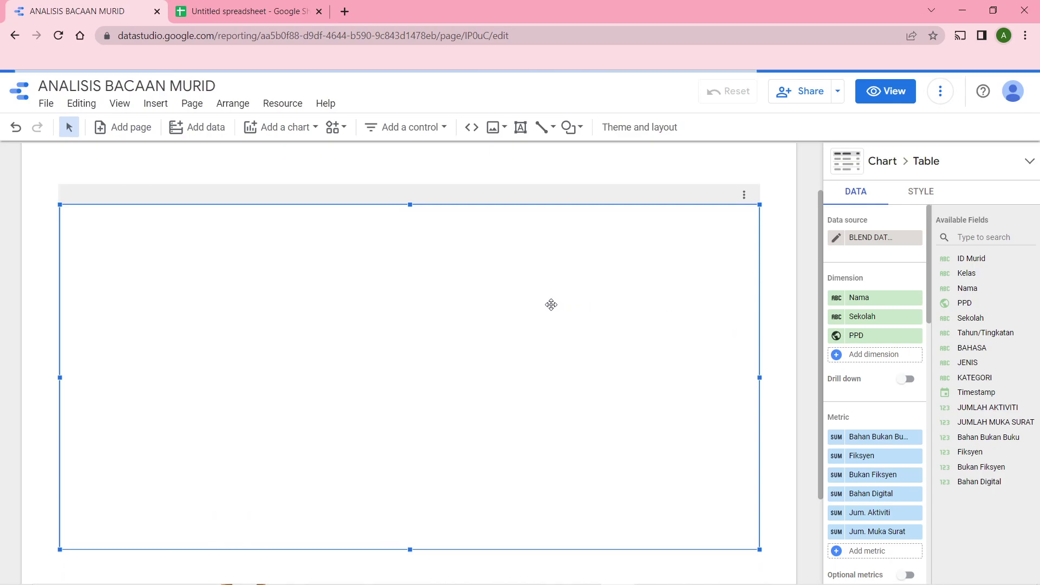
{"action": "scroll", "coordinate": [877, 341], "scroll_direction": "down", "scroll_amount": 3}
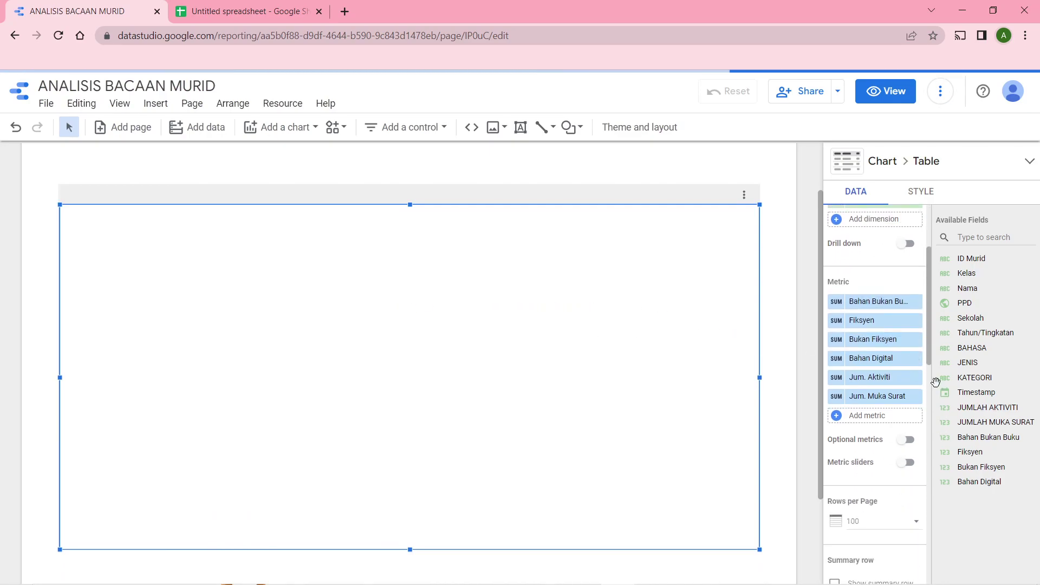
{"action": "scroll", "coordinate": [912, 383], "scroll_direction": "up", "scroll_amount": 2}
{"action": "scroll", "coordinate": [716, 344], "scroll_direction": "up", "scroll_amount": 1}
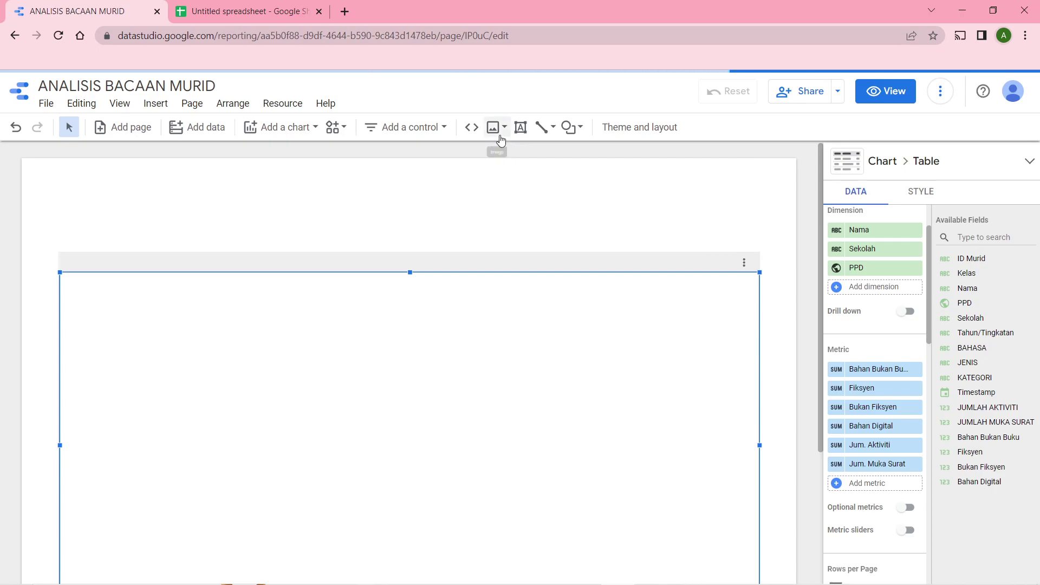
- Add a text box above the table reading "Analisis by Kategori Bahan Bacaan" and select its text
{"action": "left_click", "coordinate": [521, 126]}
{"action": "left_click_drag", "start_coordinate": [347, 187], "coordinate": [705, 242]}
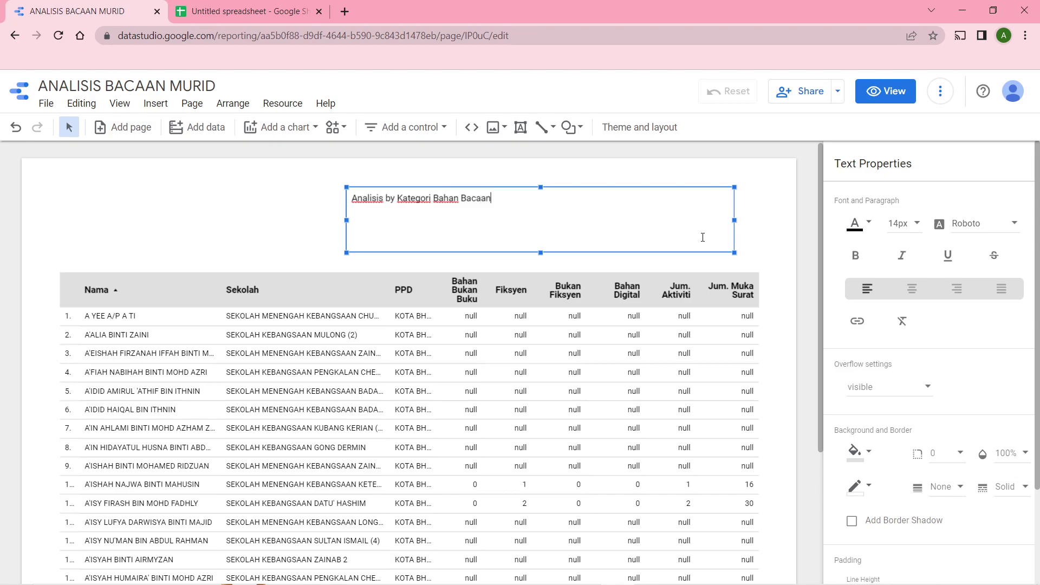
{"action": "triple_click", "coordinate": [522, 198]}
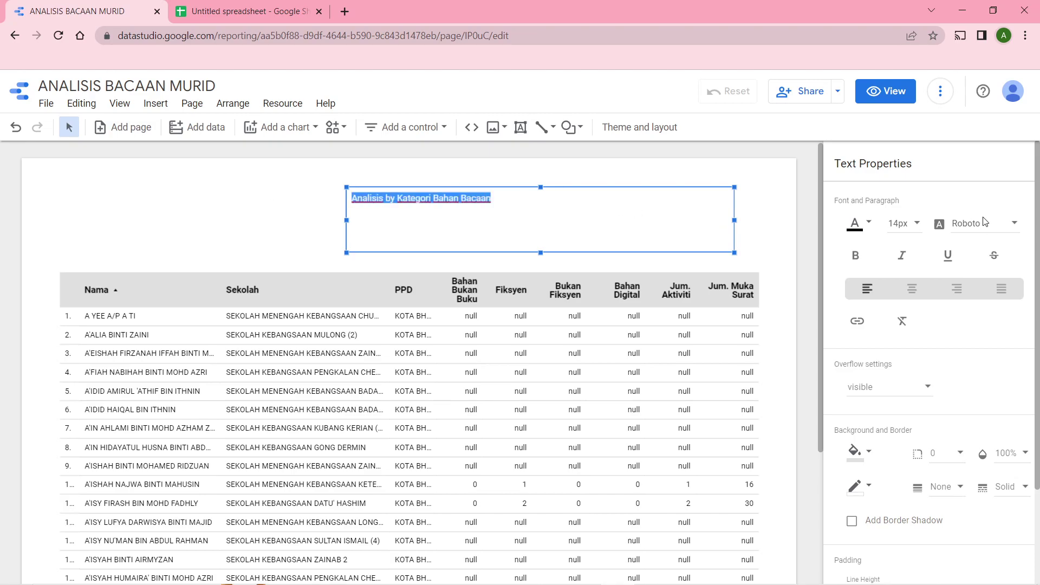
- Set the title text to 18px, shrink its text box and place it directly above the table
{"action": "left_click", "coordinate": [902, 223]}
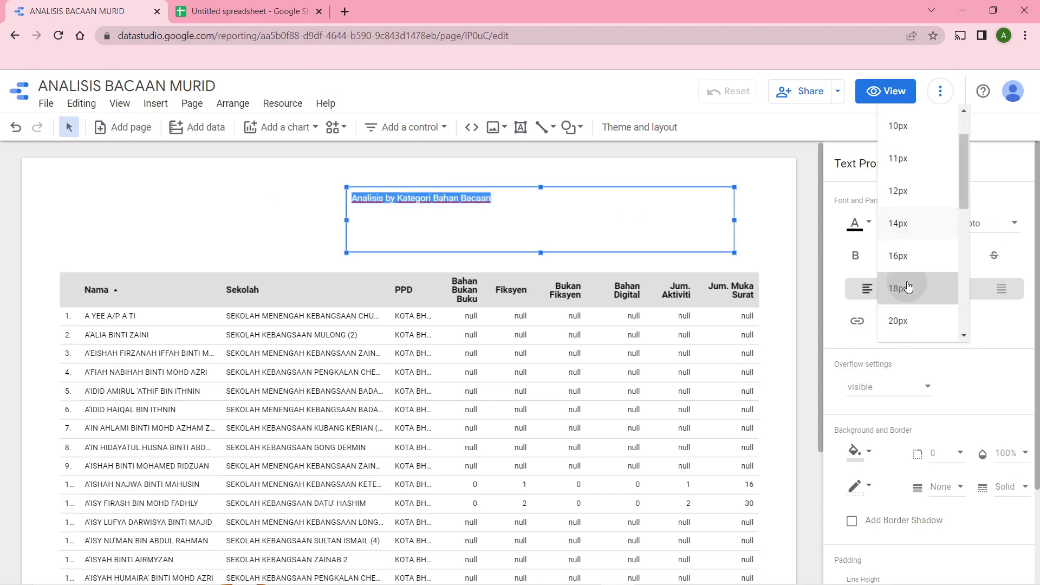
{"action": "left_click", "coordinate": [908, 303]}
{"action": "left_click_drag", "start_coordinate": [737, 250], "coordinate": [541, 215]}
{"action": "left_click_drag", "start_coordinate": [482, 189], "coordinate": [584, 247]}
{"action": "left_click", "coordinate": [516, 273]}
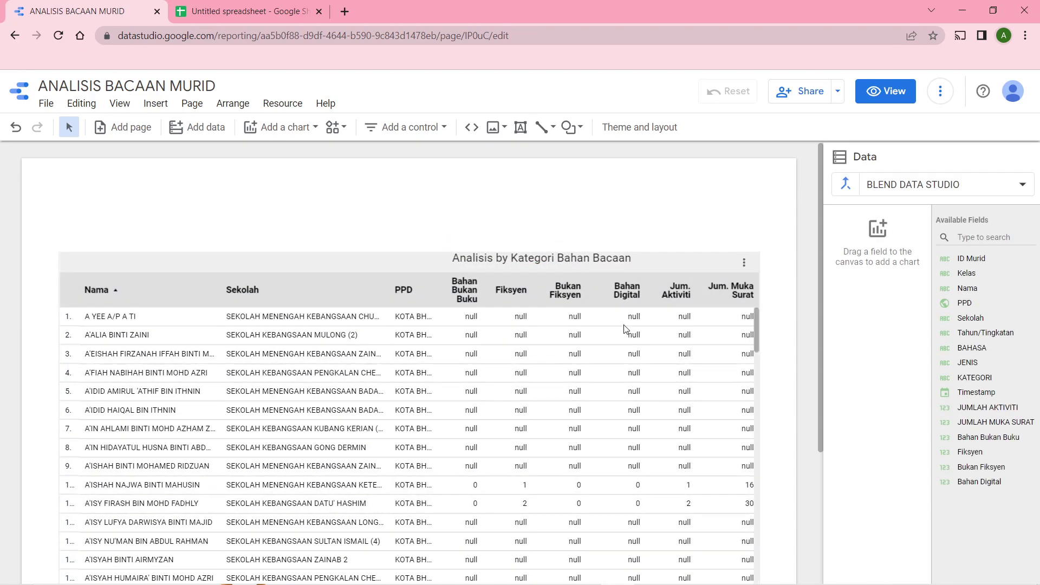
- Sort the table by Bahan Bukan Buku in descending order and shorten the table from its lower edge
{"action": "left_click", "coordinate": [461, 288]}
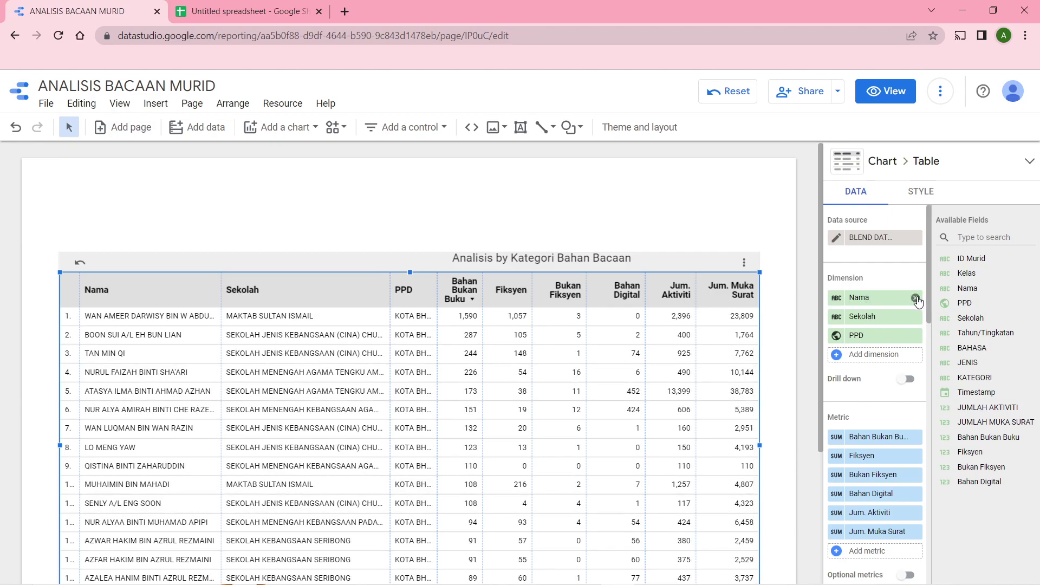
{"action": "scroll", "coordinate": [727, 305], "scroll_direction": "down", "scroll_amount": 5}
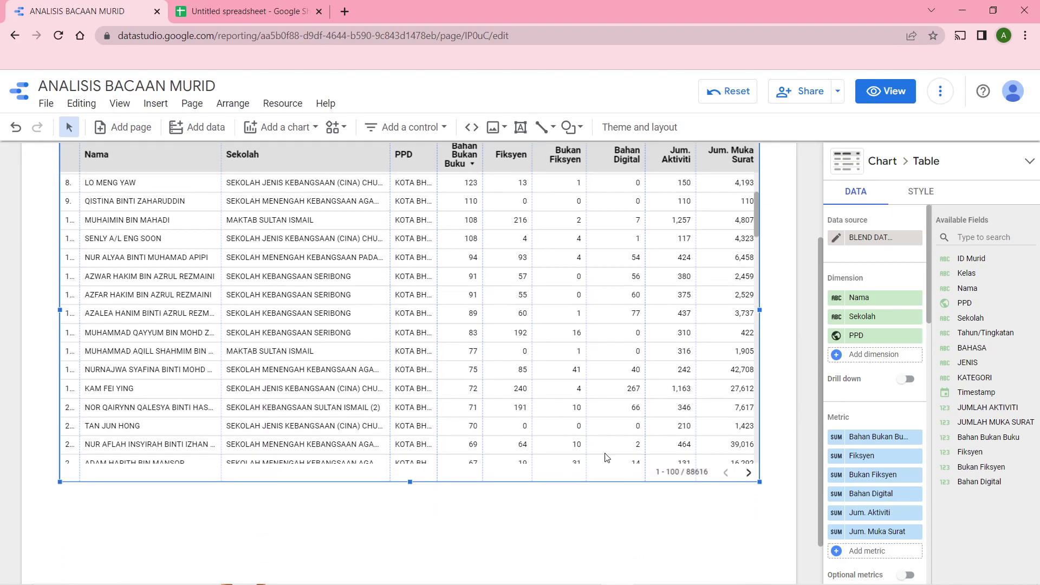
{"action": "left_click_drag", "start_coordinate": [407, 478], "coordinate": [408, 276]}
{"action": "scroll", "coordinate": [395, 232], "scroll_direction": "up", "scroll_amount": 2}
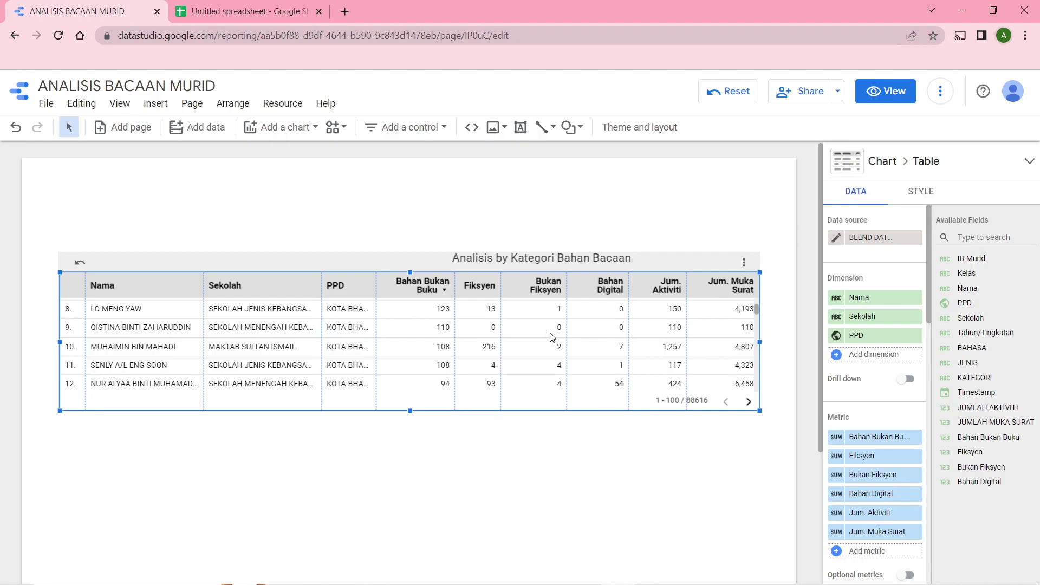
- Adjust the widths of the table's PPD, Sekolah and metric columns and extend the table slightly downward
{"action": "left_click_drag", "start_coordinate": [697, 321], "coordinate": [703, 320]}
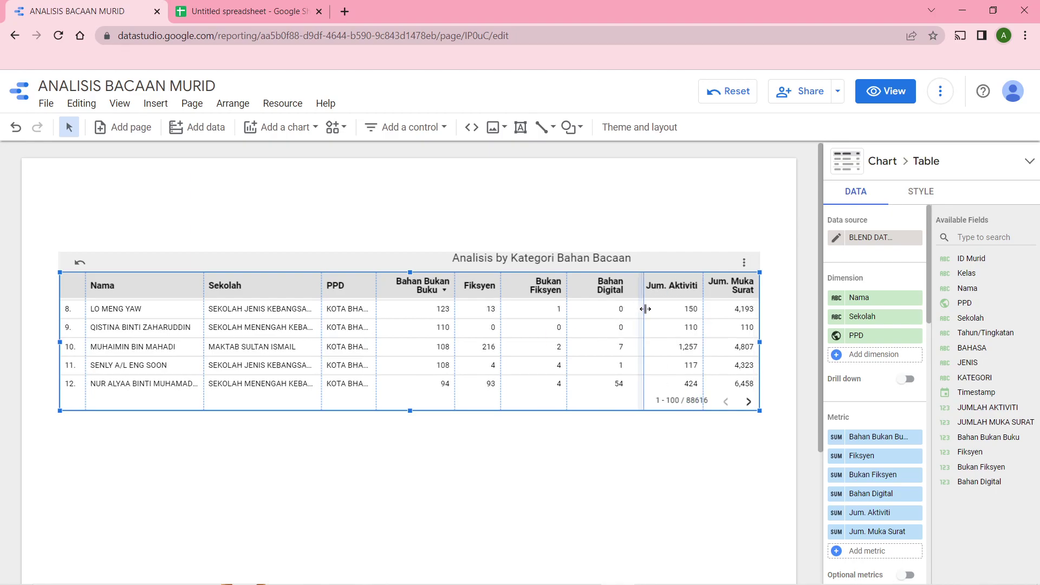
{"action": "left_click_drag", "start_coordinate": [647, 315], "coordinate": [538, 308]}
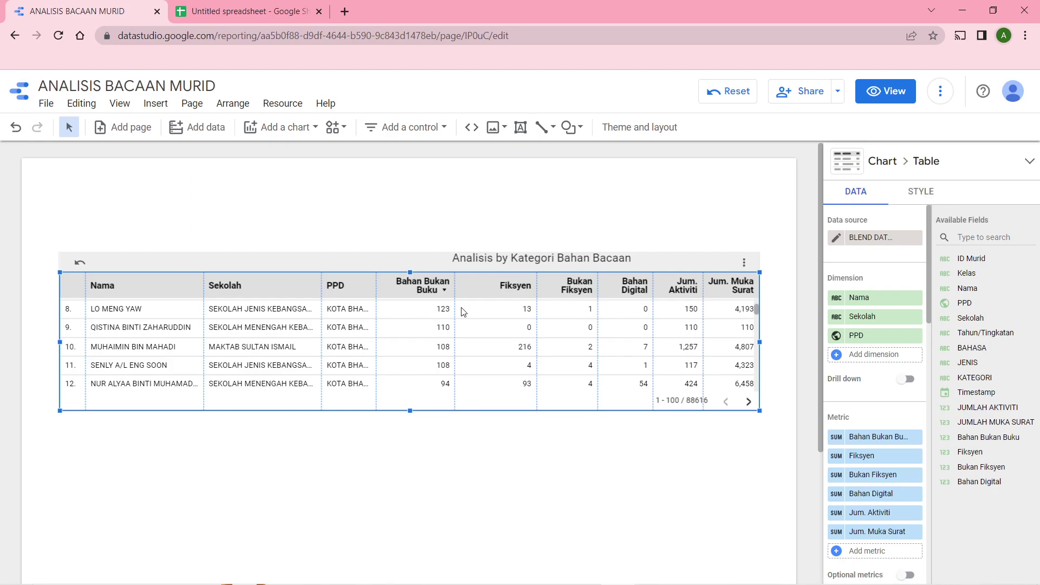
{"action": "left_click_drag", "start_coordinate": [487, 309], "coordinate": [446, 308]}
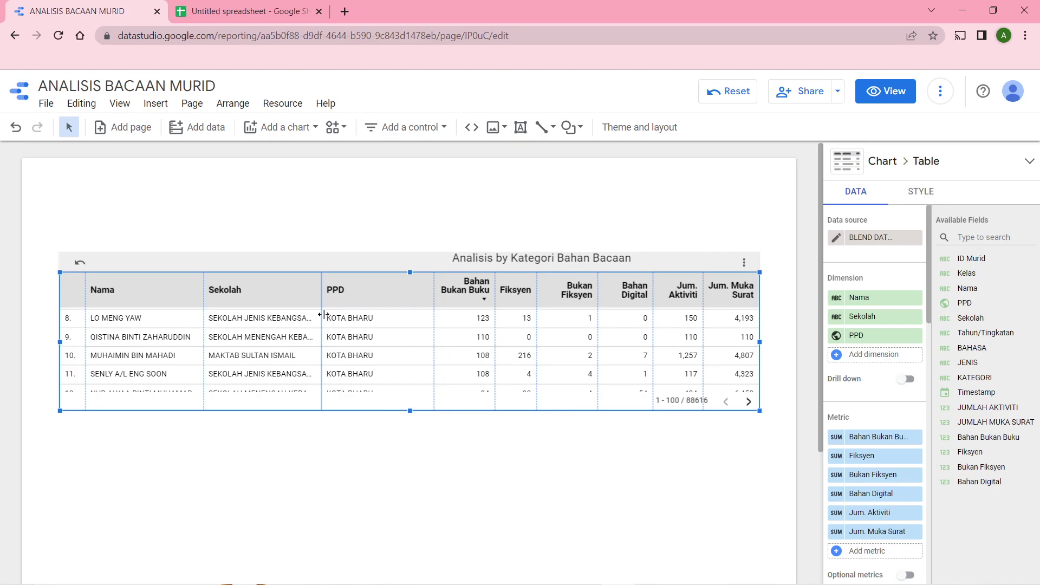
{"action": "left_click_drag", "start_coordinate": [380, 317], "coordinate": [379, 317]}
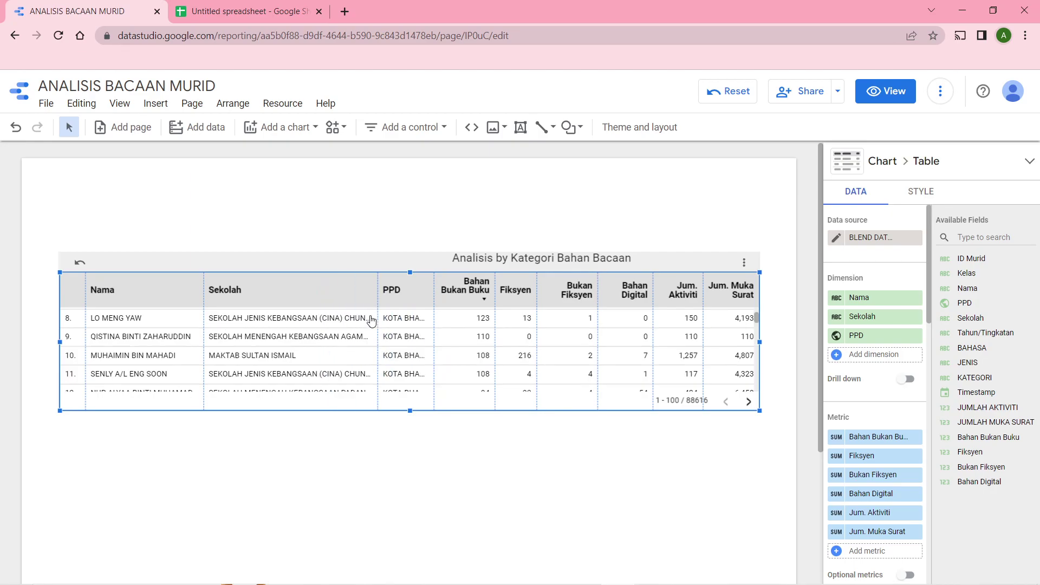
{"action": "left_click_drag", "start_coordinate": [370, 318], "coordinate": [368, 317]}
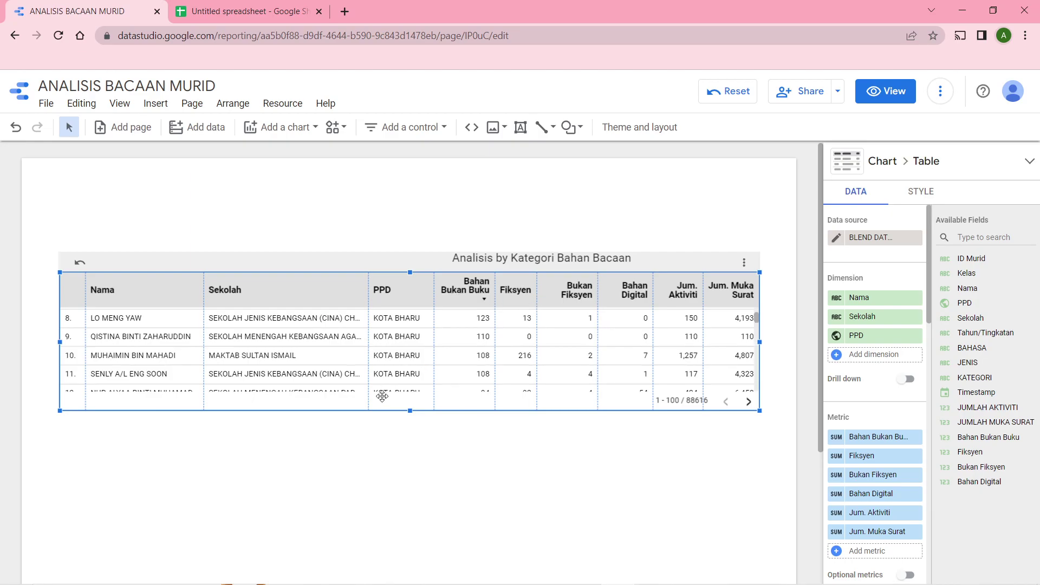
{"action": "left_click_drag", "start_coordinate": [410, 413], "coordinate": [410, 427]}
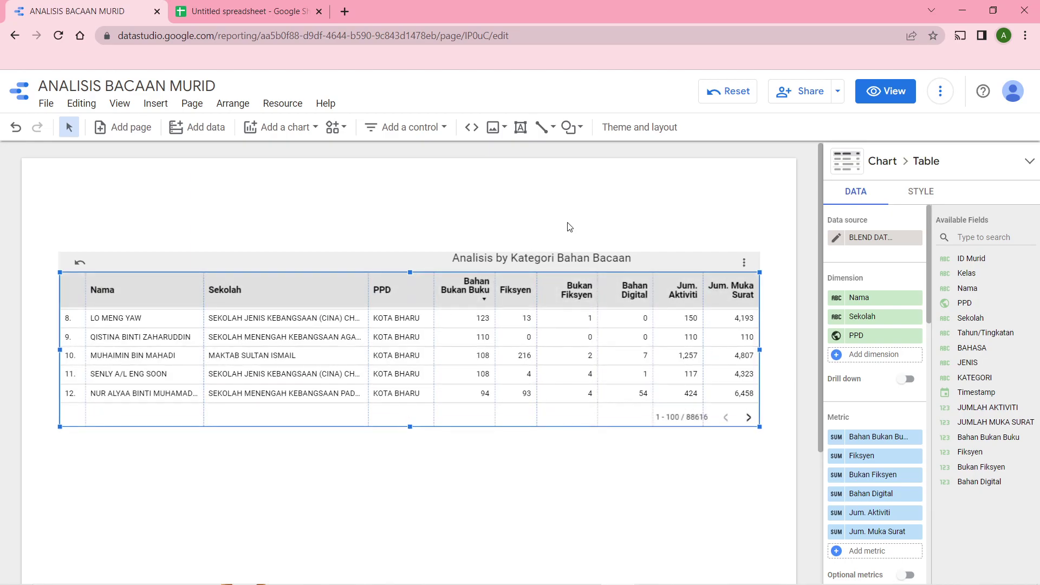
{"action": "left_click", "coordinate": [640, 225]}
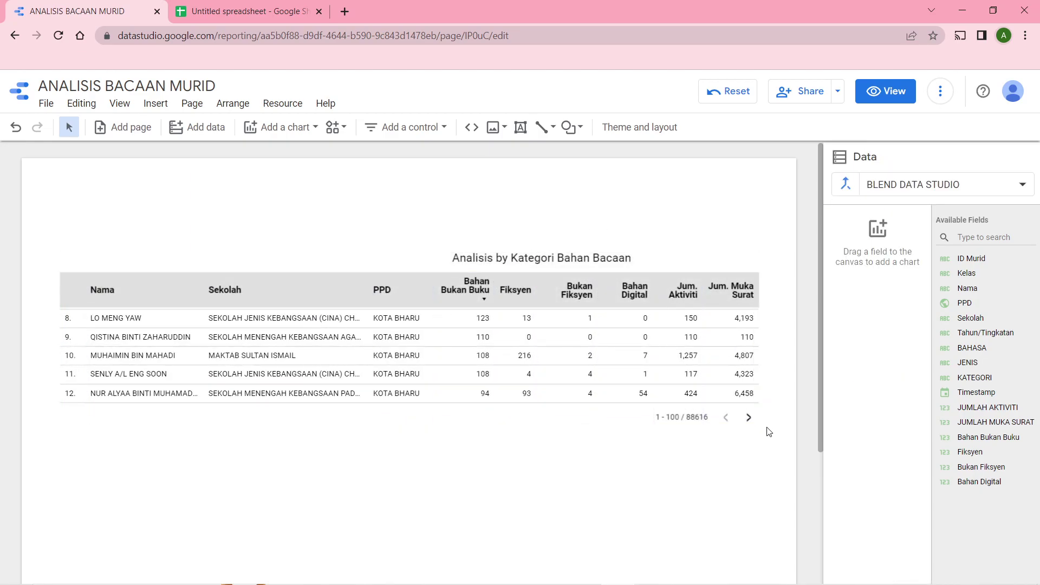
- Set the table's chart header to Do not show
{"action": "left_click", "coordinate": [529, 426]}
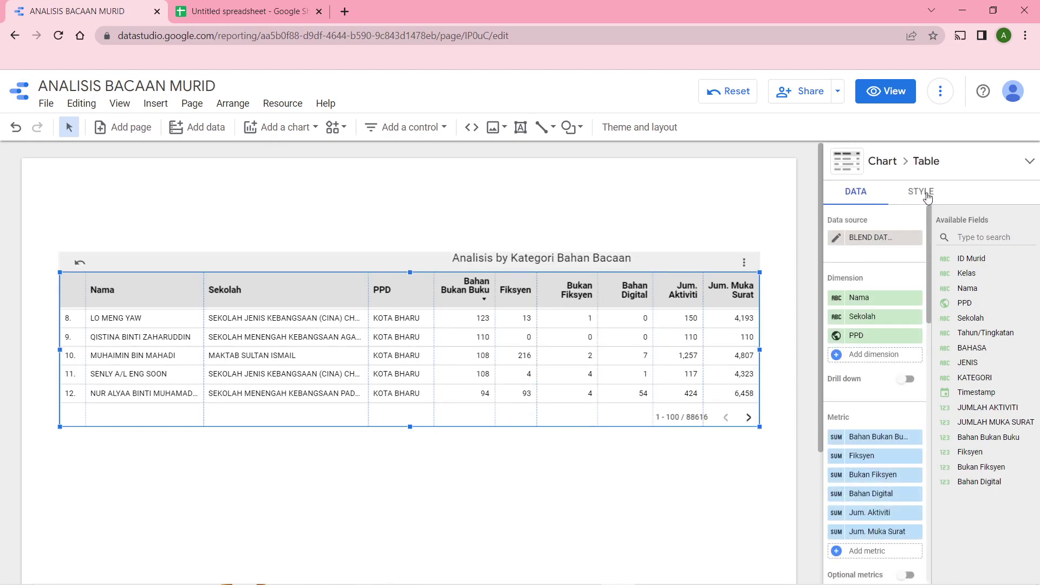
{"action": "left_click", "coordinate": [927, 193]}
{"action": "scroll", "coordinate": [912, 498], "scroll_direction": "down", "scroll_amount": 8}
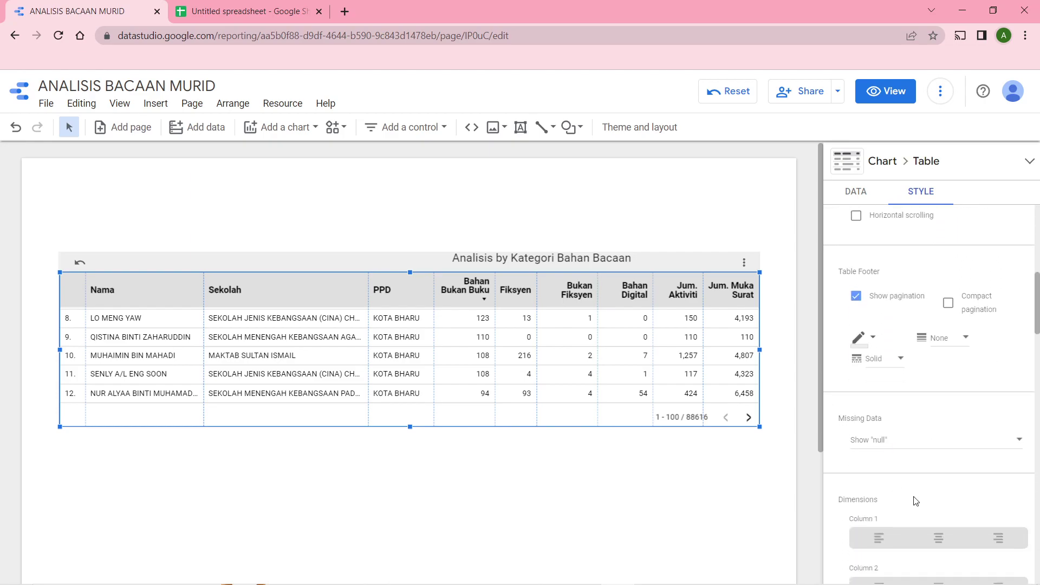
{"action": "scroll", "coordinate": [902, 505], "scroll_direction": "down", "scroll_amount": 10}
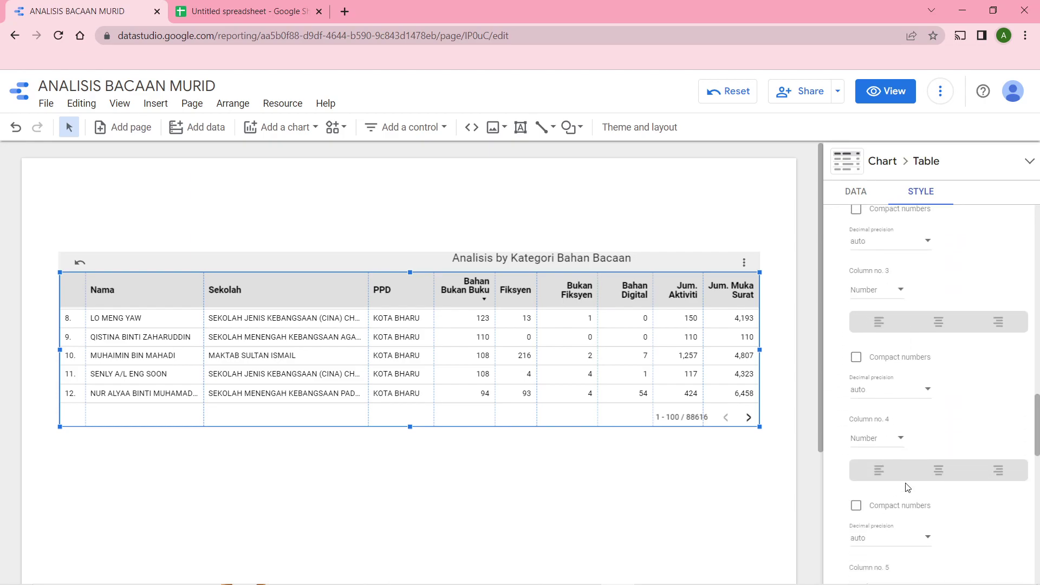
{"action": "scroll", "coordinate": [888, 410], "scroll_direction": "down", "scroll_amount": 10}
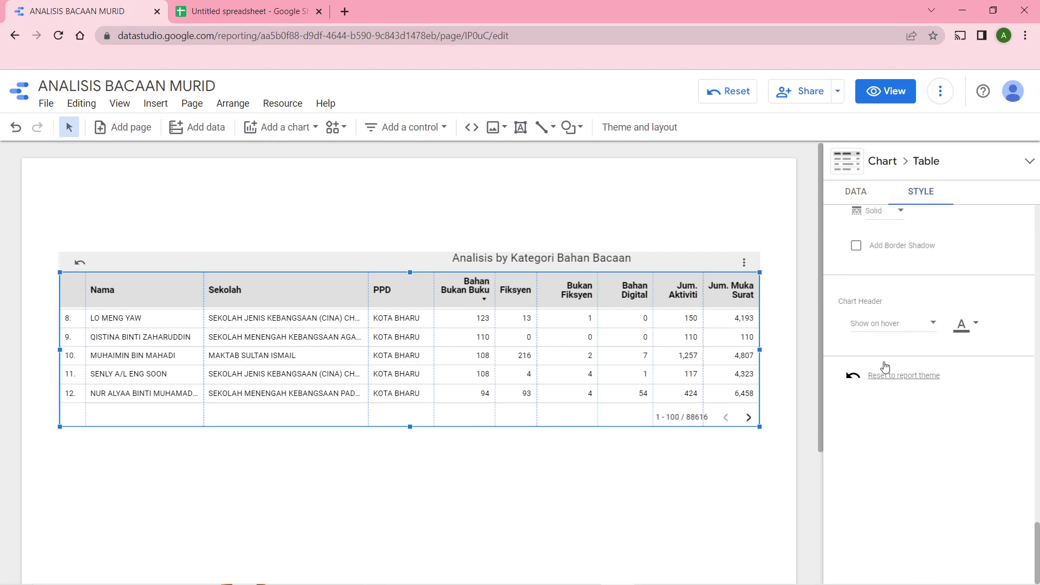
{"action": "left_click", "coordinate": [893, 325]}
{"action": "left_click", "coordinate": [879, 261]}
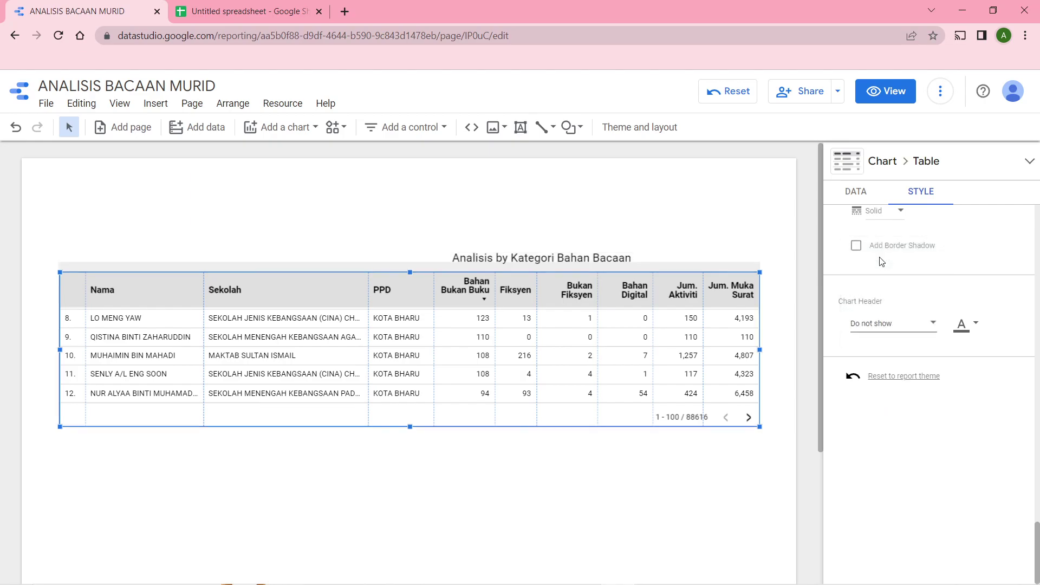
- Turn off pagination in the table footer
{"action": "scroll", "coordinate": [968, 336], "scroll_direction": "up", "scroll_amount": 10}
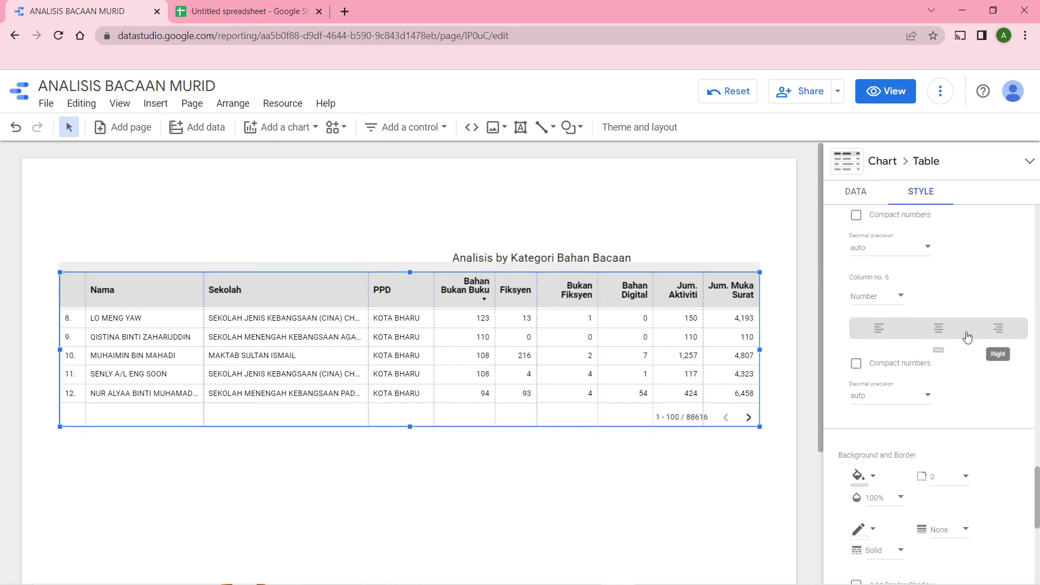
{"action": "scroll", "coordinate": [968, 336], "scroll_direction": "up", "scroll_amount": 9}
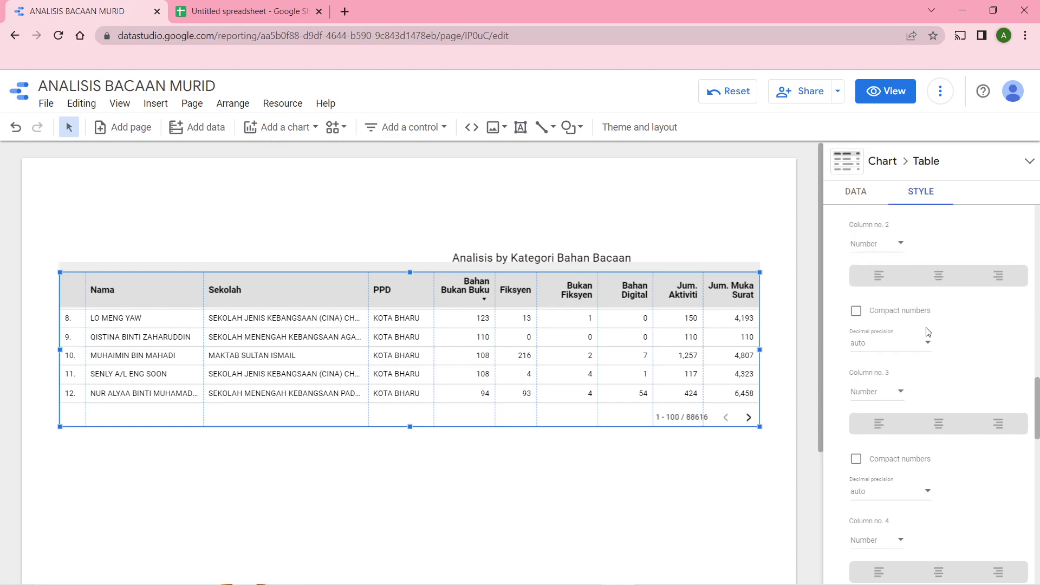
{"action": "scroll", "coordinate": [927, 331], "scroll_direction": "up", "scroll_amount": 10}
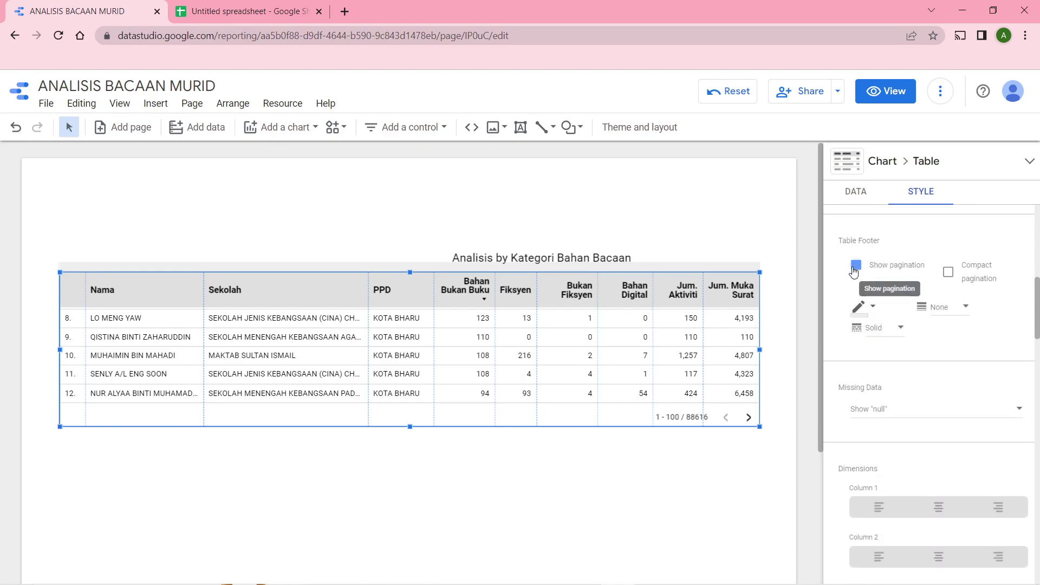
{"action": "left_click", "coordinate": [854, 272]}
{"action": "left_click", "coordinate": [795, 349]}
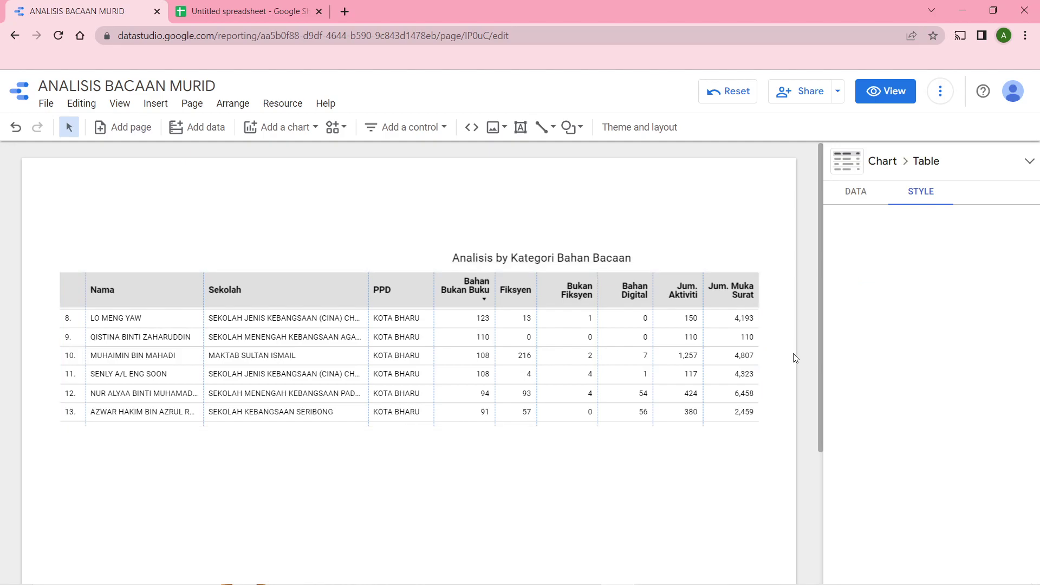
- Duplicate the table directly below the original and remove the Nama dimension from the copy
{"action": "left_click", "coordinate": [247, 318]}
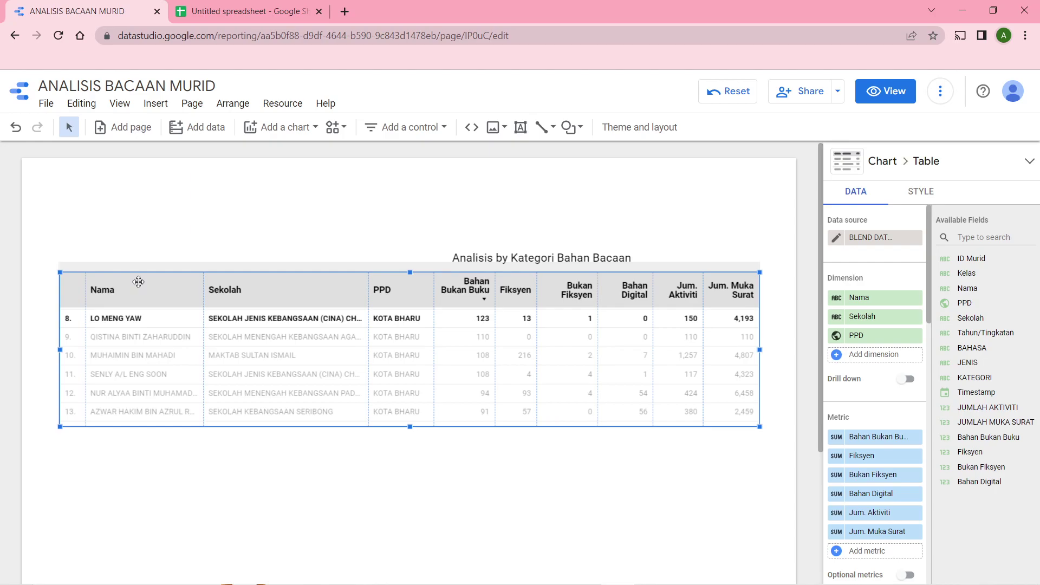
{"action": "left_click_drag", "start_coordinate": [139, 285], "coordinate": [151, 298]}
{"action": "left_click_drag", "start_coordinate": [341, 282], "coordinate": [327, 436]}
{"action": "left_click", "coordinate": [779, 219]}
{"action": "scroll", "coordinate": [778, 219], "scroll_direction": "down", "scroll_amount": 3}
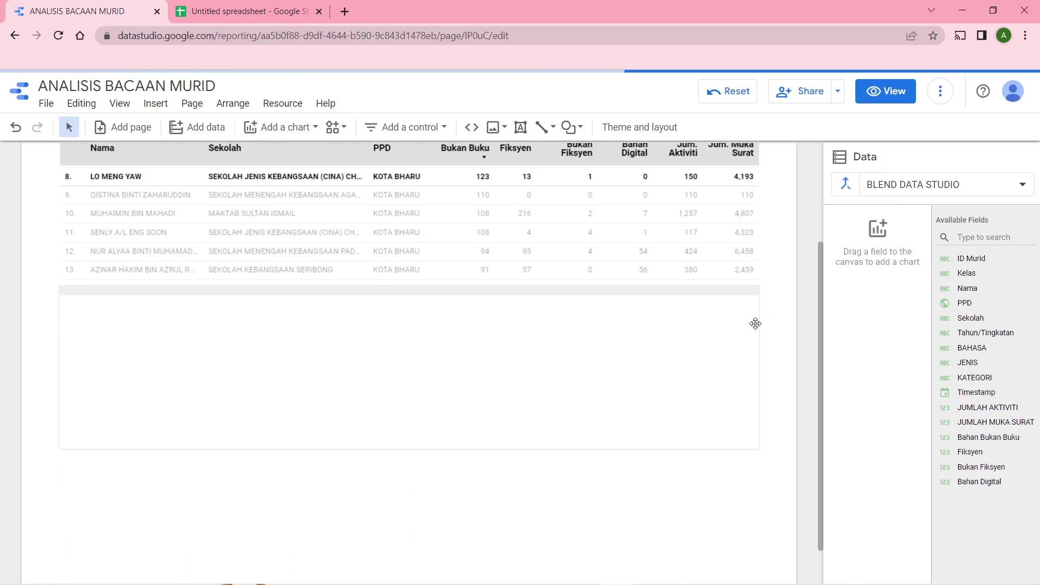
{"action": "left_click", "coordinate": [574, 325]}
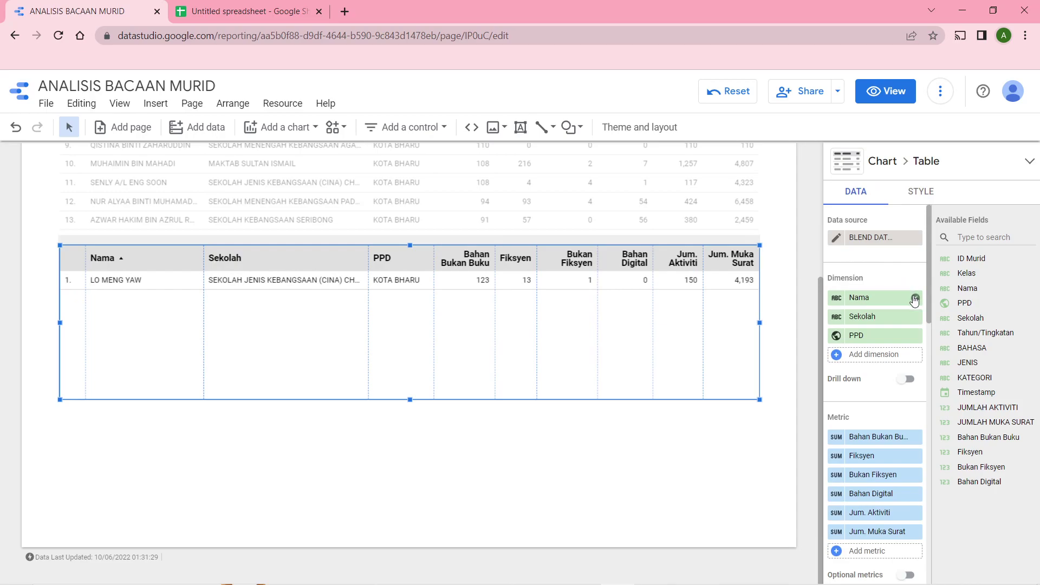
{"action": "left_click", "coordinate": [914, 298]}
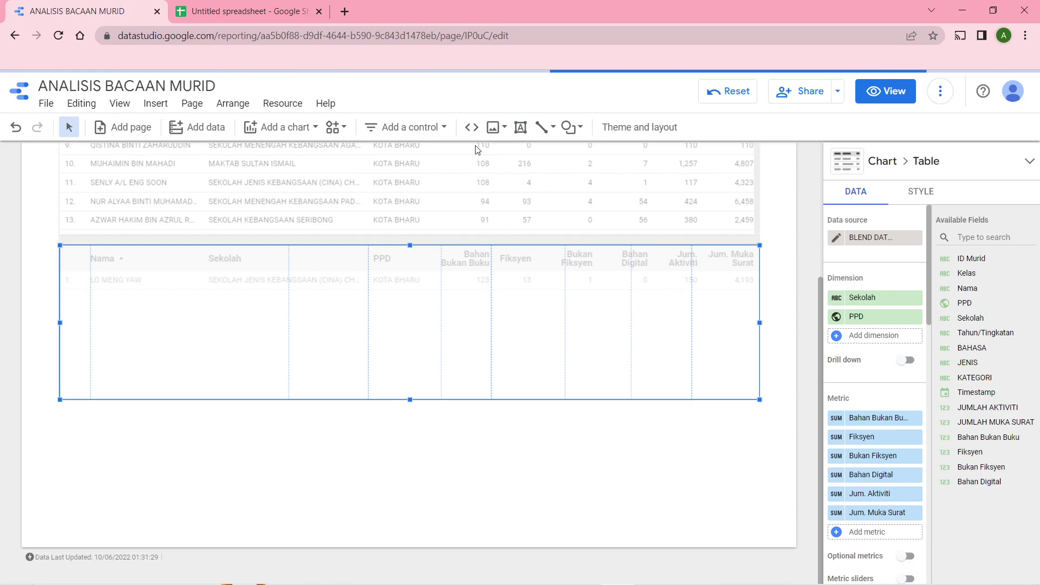
{"action": "left_click", "coordinate": [284, 103]}
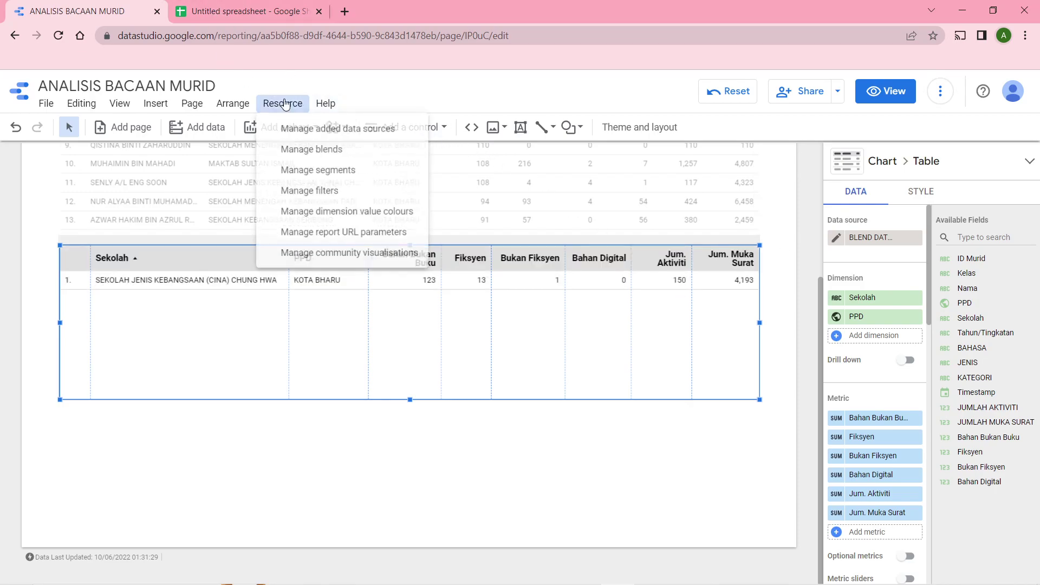
{"action": "left_click", "coordinate": [326, 129]}
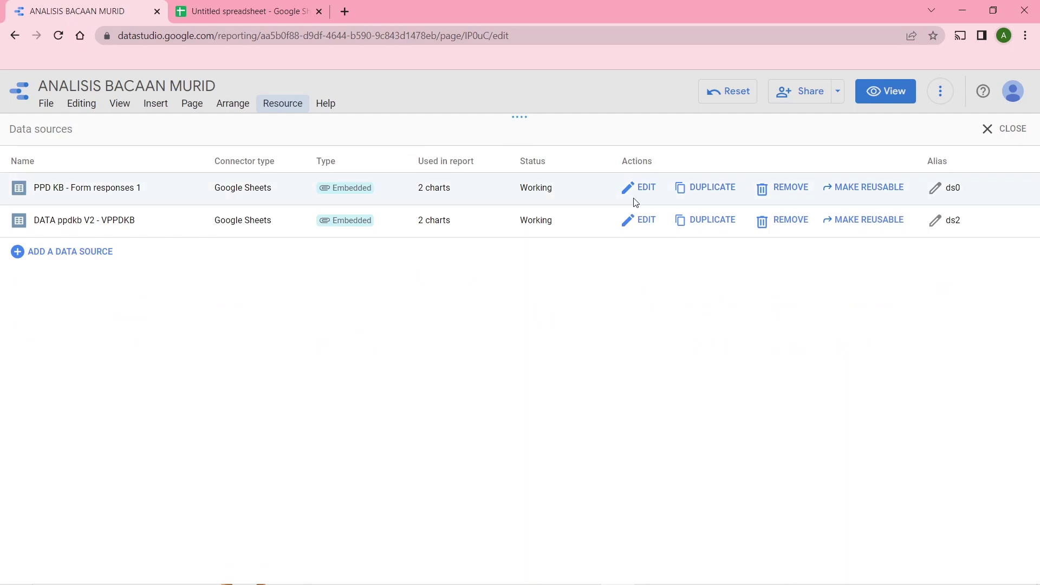
{"action": "left_click", "coordinate": [977, 136]}
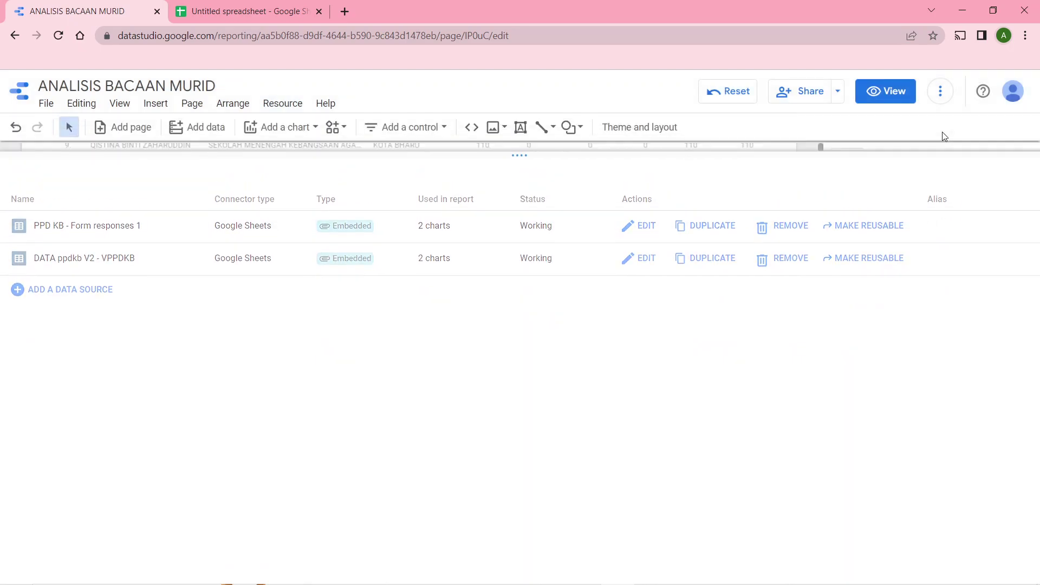
- Add ID PENGGUNA to the dimensions of Table 2 in the BLEND DATA STUDIO blend, save it and close the blend editor
{"action": "left_click", "coordinate": [279, 103]}
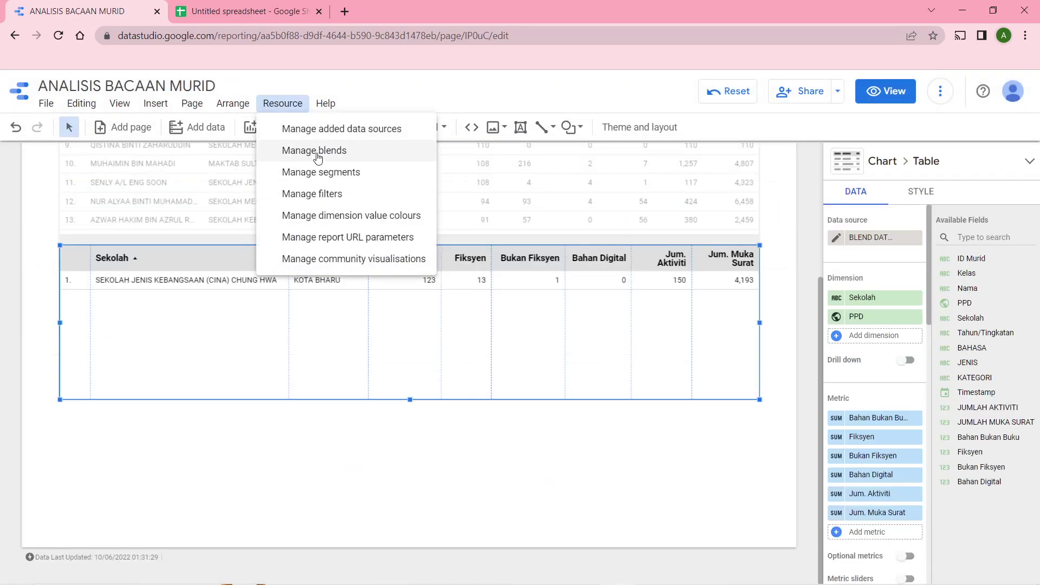
{"action": "left_click", "coordinate": [313, 150]}
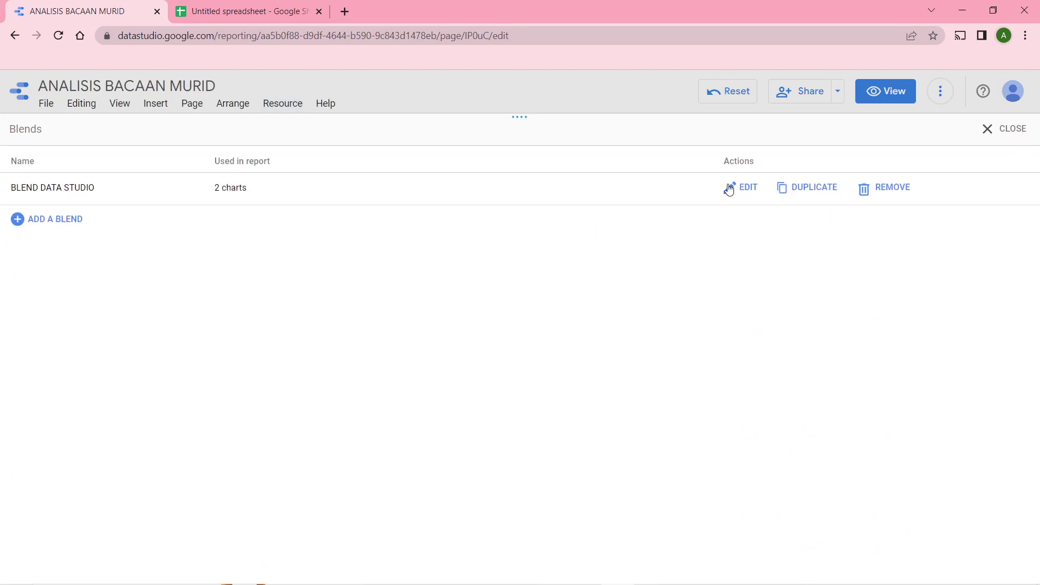
{"action": "left_click", "coordinate": [742, 187]}
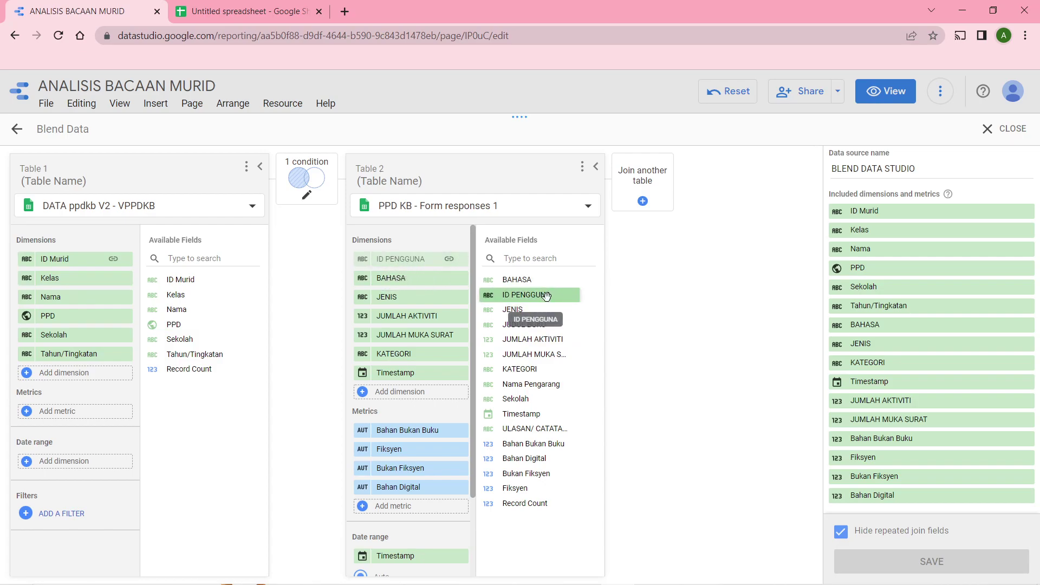
{"action": "left_click_drag", "start_coordinate": [525, 297], "coordinate": [398, 279]}
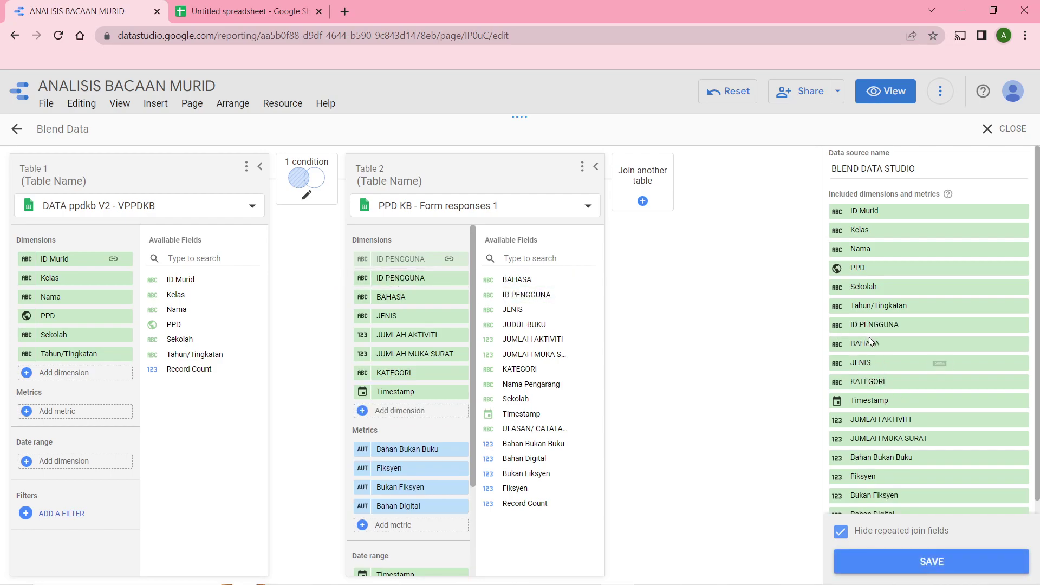
{"action": "left_click", "coordinate": [941, 558]}
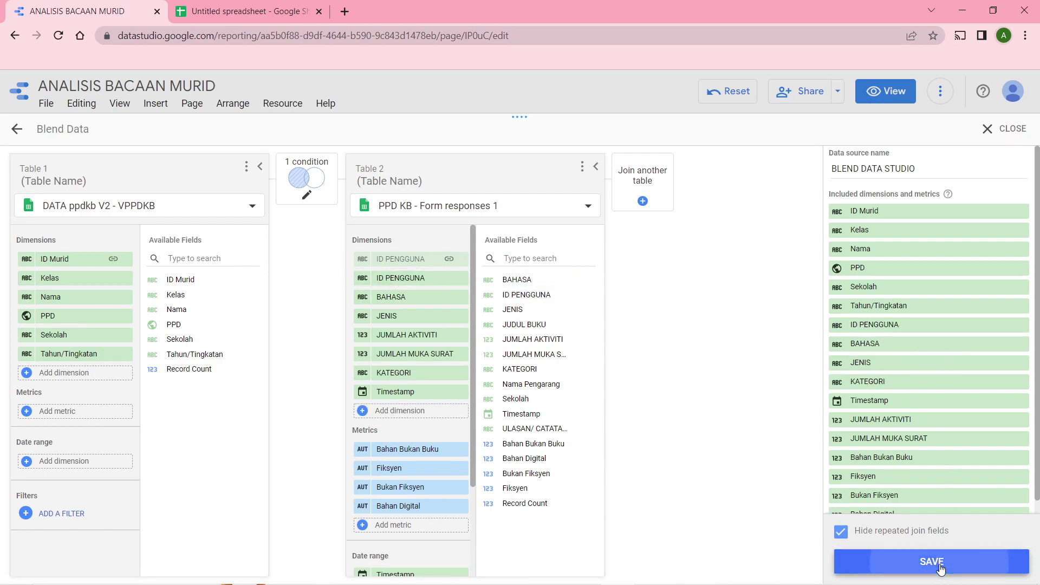
{"action": "left_click", "coordinate": [990, 138]}
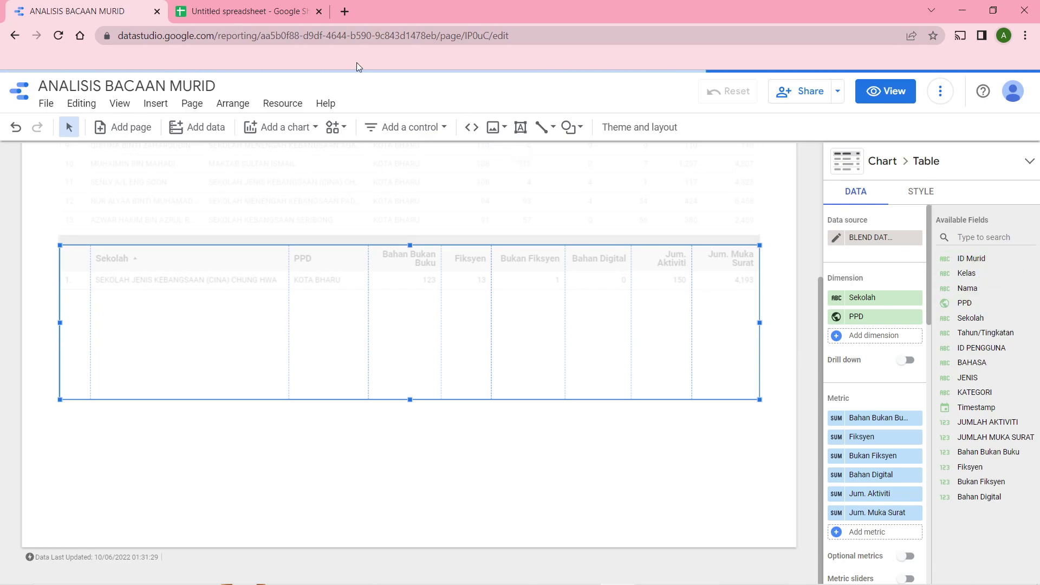
- Add ID Murid as a Count Distinct metric of the per-school table and name it Jum. Murid
{"action": "left_click_drag", "start_coordinate": [970, 261], "coordinate": [866, 422]}
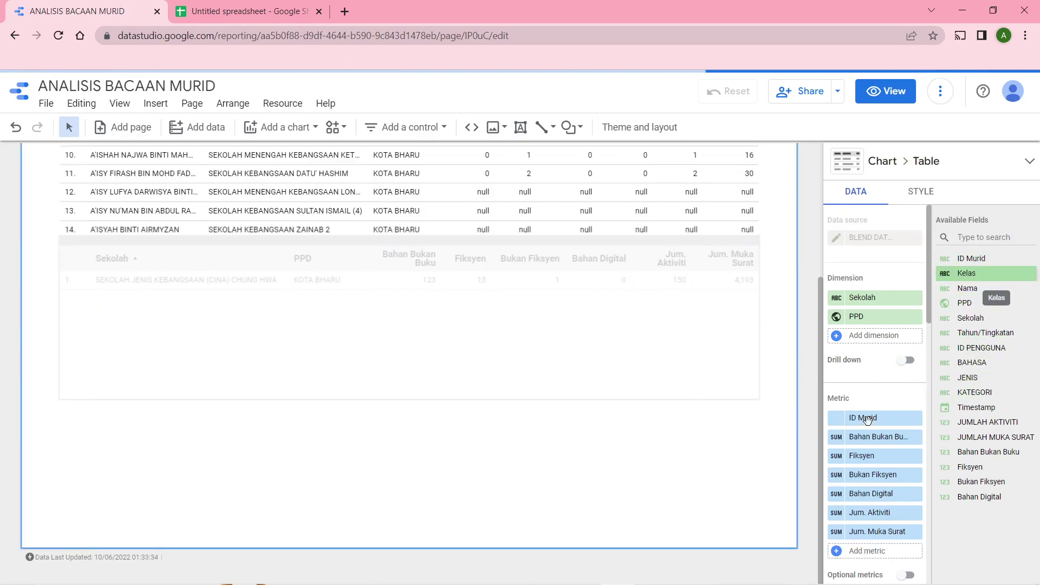
{"action": "left_click", "coordinate": [838, 418]}
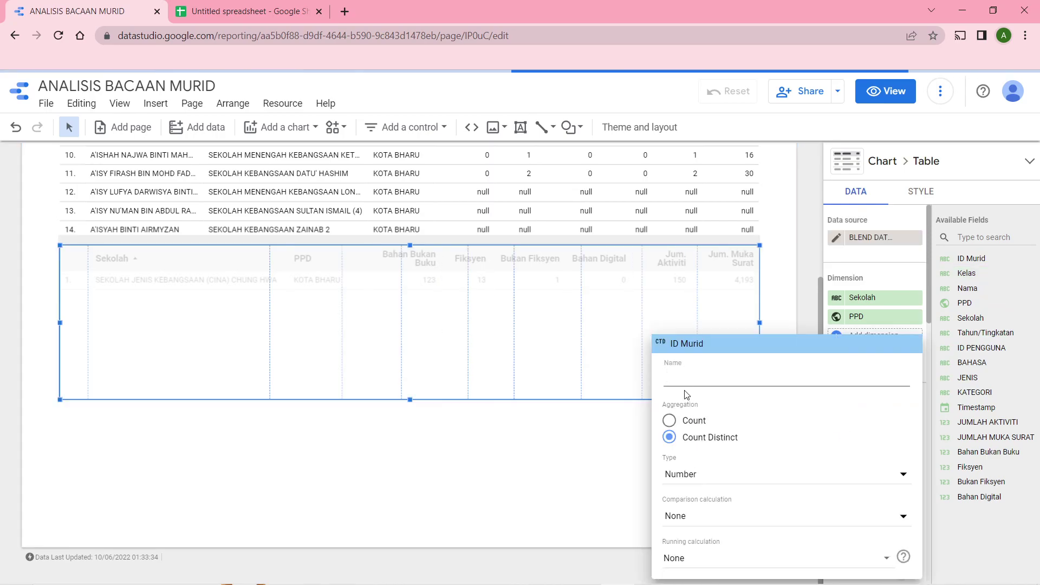
{"action": "type", "text": "J"}
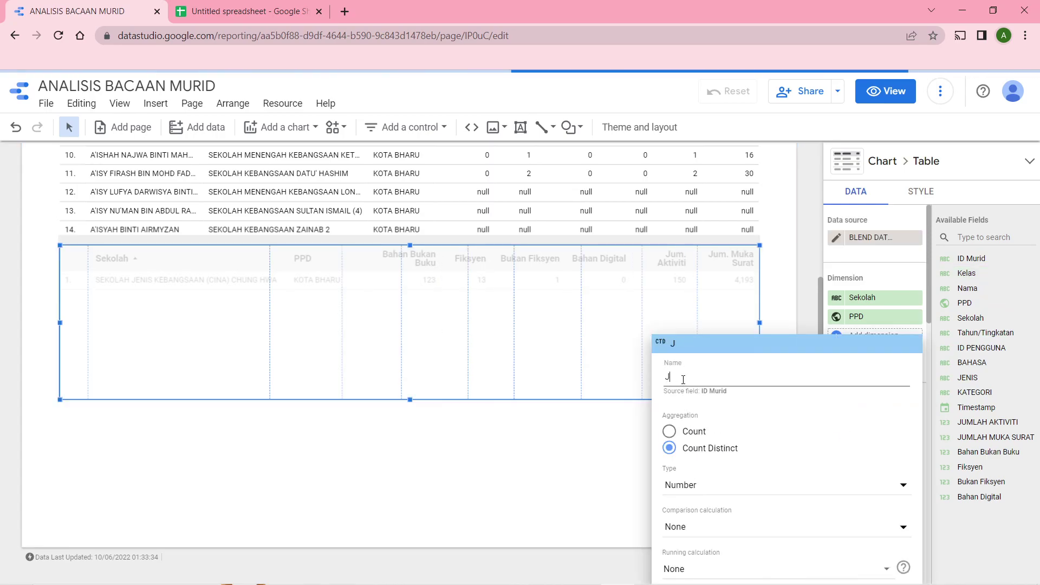
{"action": "type", "text": "um. Murid"}
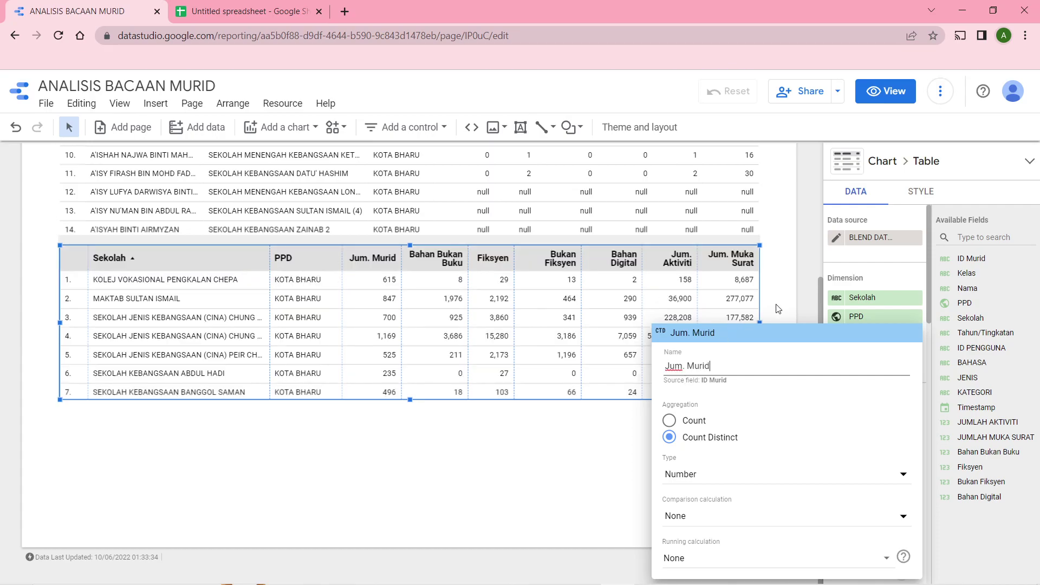
{"action": "left_click", "coordinate": [782, 307]}
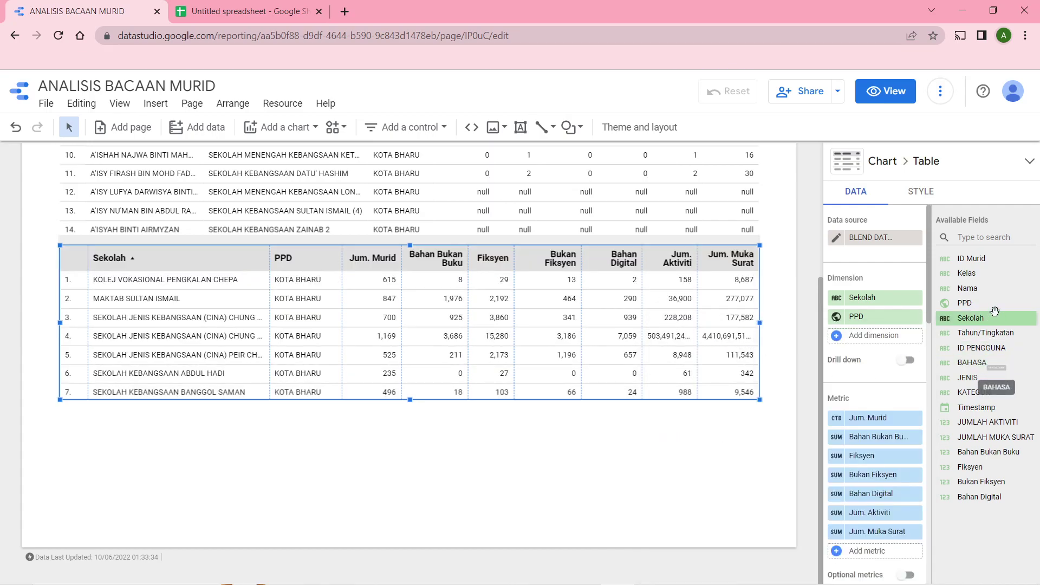
- Add ID PENGGUNA as a Count Distinct metric below Jum. Murid and name it Penglibatan
{"action": "left_click_drag", "start_coordinate": [997, 348], "coordinate": [877, 435]}
{"action": "left_click", "coordinate": [837, 436]}
{"action": "left_click", "coordinate": [682, 373]}
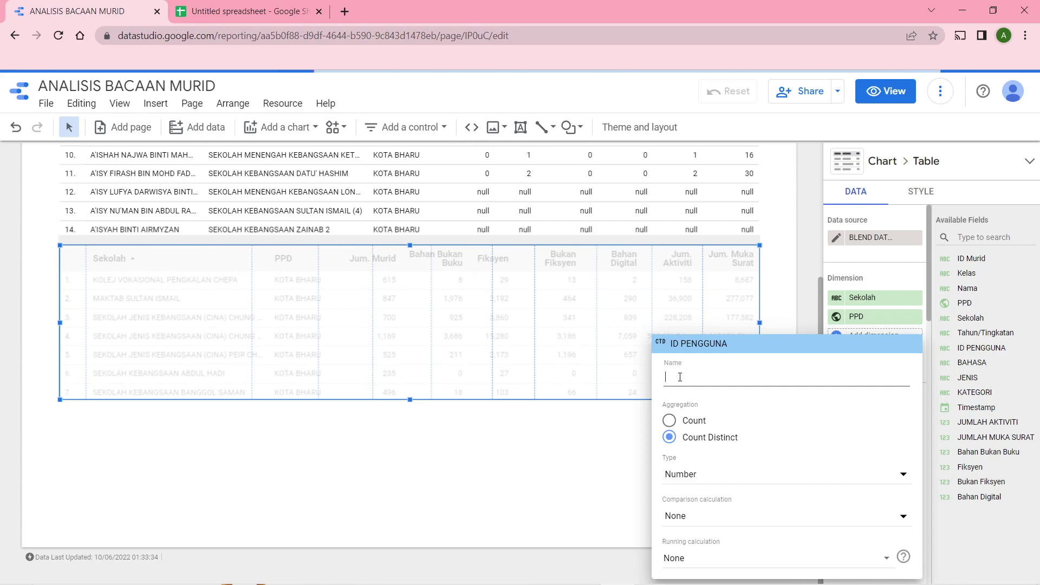
{"action": "type", "text": "P"}
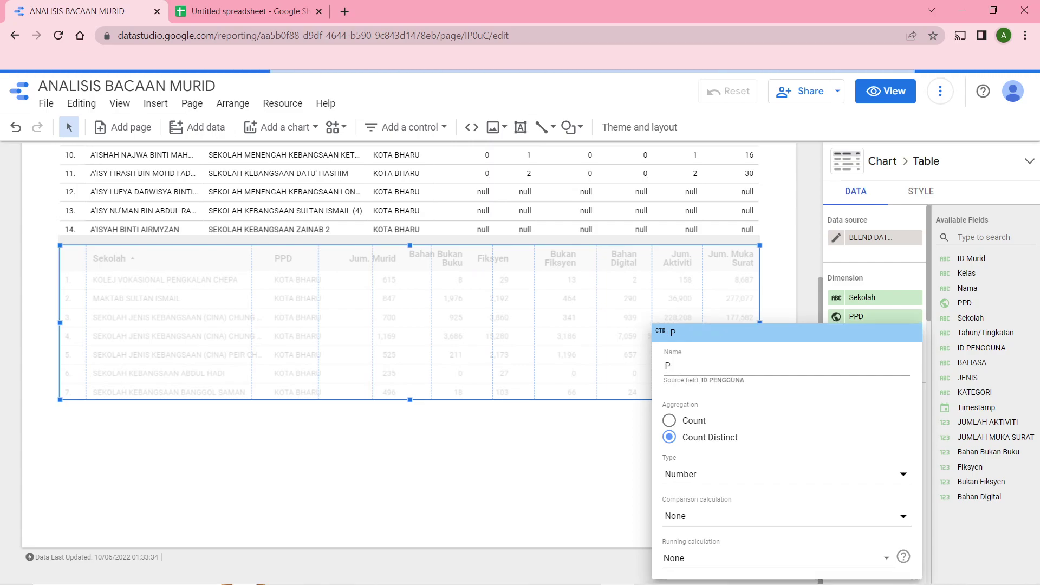
{"action": "type", "text": "englibatan"}
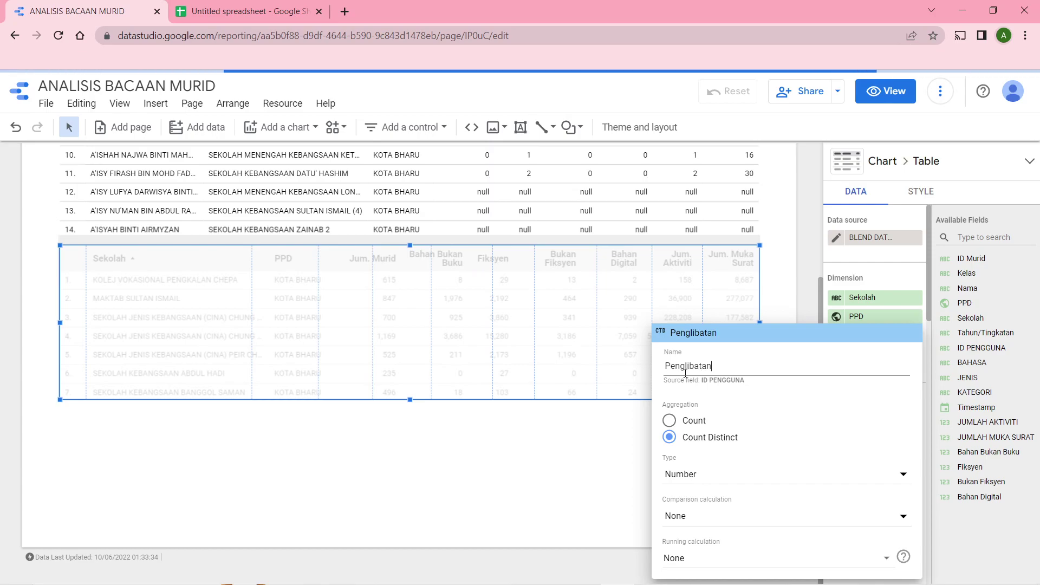
{"action": "left_click", "coordinate": [576, 451]}
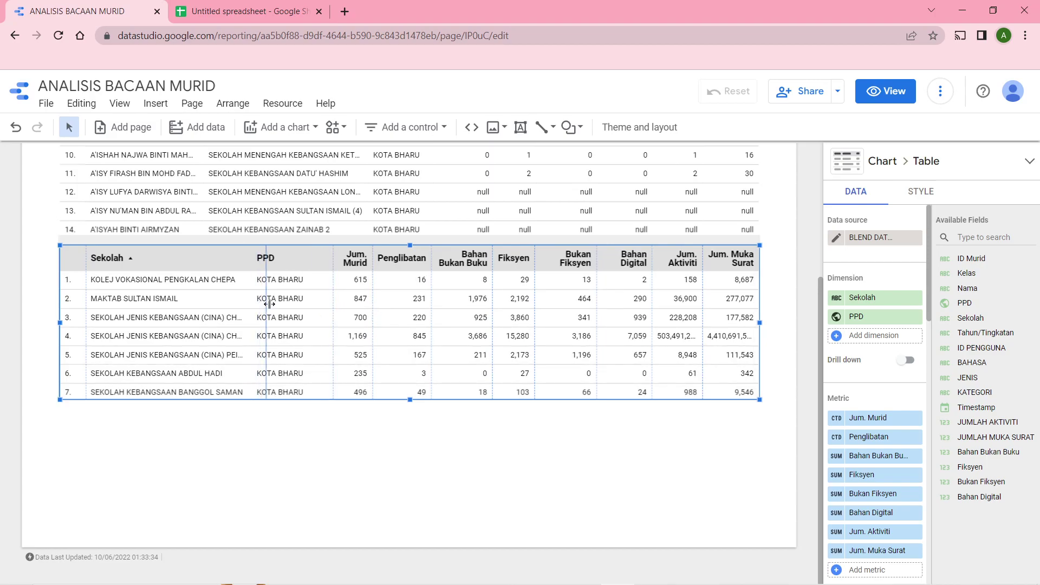
- Widen the Sekolah column of the per-school table slightly
{"action": "left_click_drag", "start_coordinate": [278, 307], "coordinate": [276, 301]}
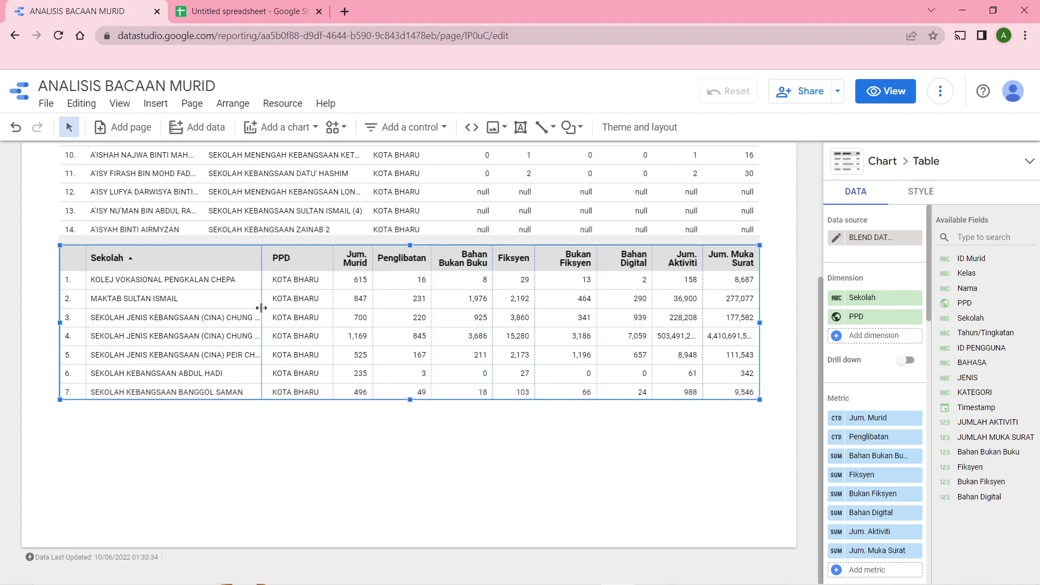
{"action": "left_click", "coordinate": [708, 437]}
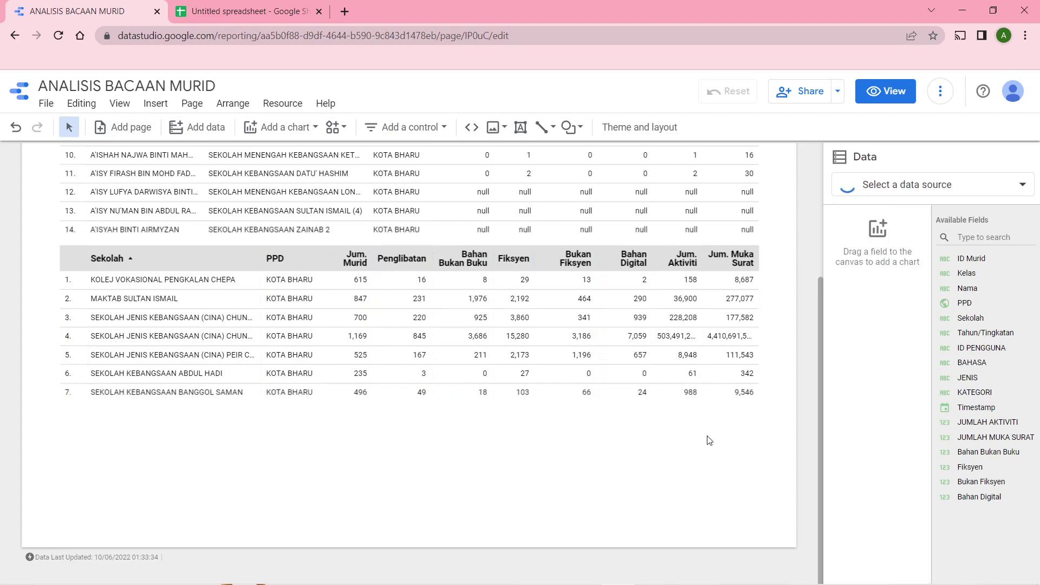
- Place a copy of the per-school table directly below it and shorten the copy to fit within the page
{"action": "left_click", "coordinate": [207, 240]}
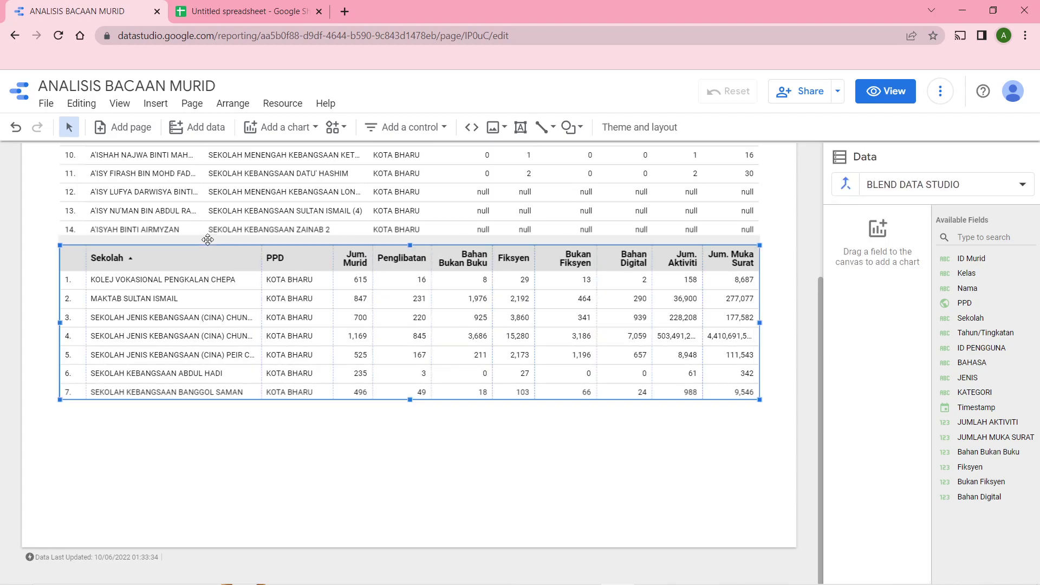
{"action": "left_click_drag", "start_coordinate": [207, 239], "coordinate": [269, 425]}
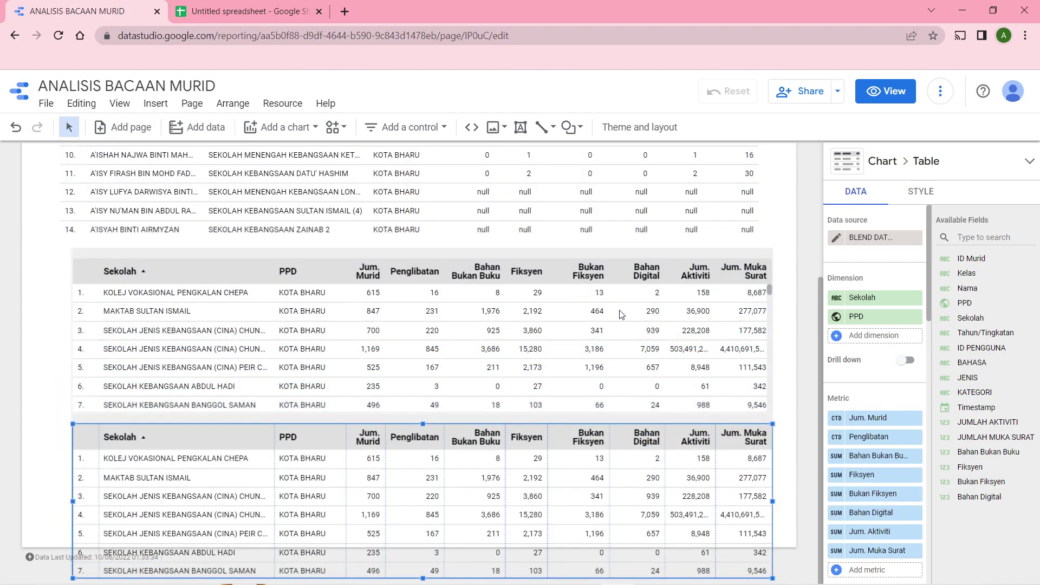
{"action": "left_click_drag", "start_coordinate": [423, 576], "coordinate": [423, 518]}
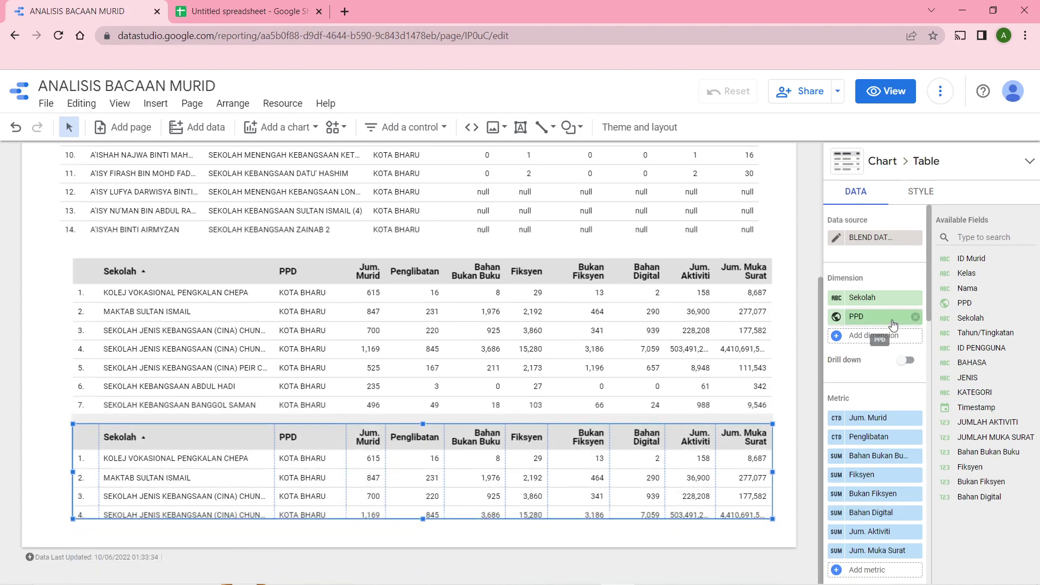
- Remove the Sekolah dimension from the copied table and fit its columns and height to the PPD data
{"action": "left_click", "coordinate": [915, 298]}
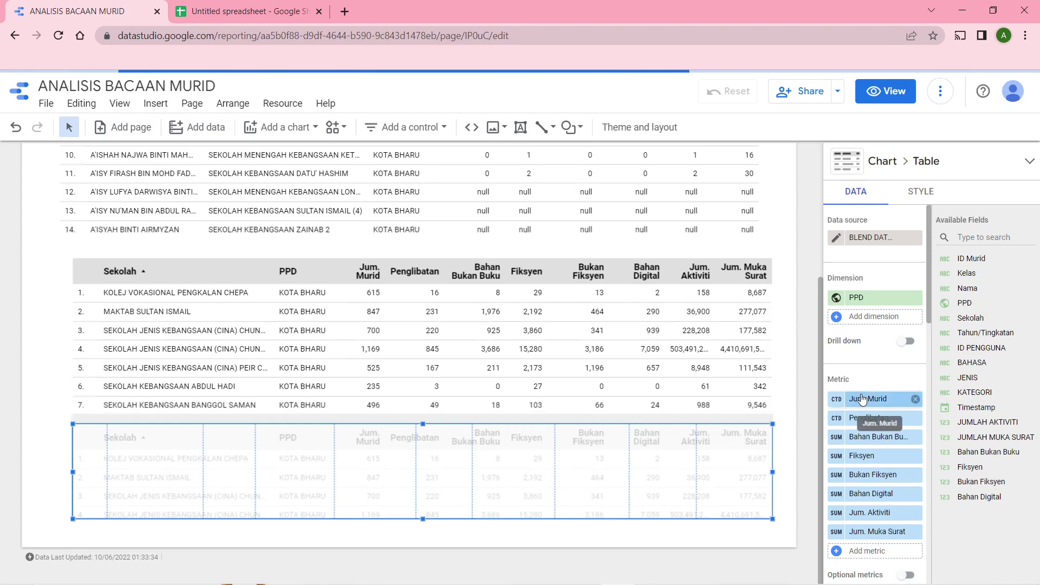
{"action": "scroll", "coordinate": [883, 523], "scroll_direction": "down", "scroll_amount": 1}
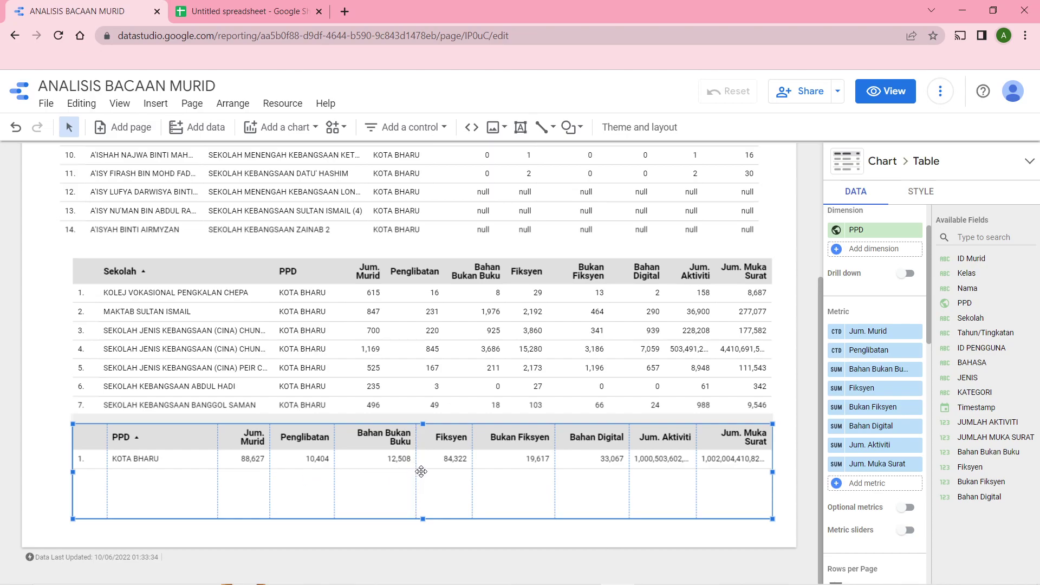
{"action": "double_click", "coordinate": [697, 473]}
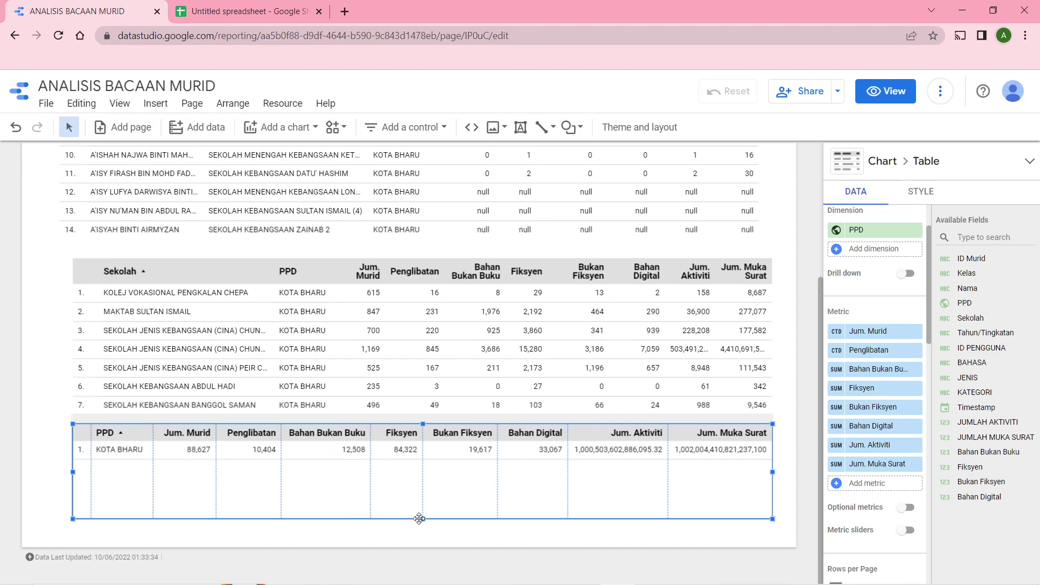
{"action": "left_click_drag", "start_coordinate": [422, 519], "coordinate": [408, 480]}
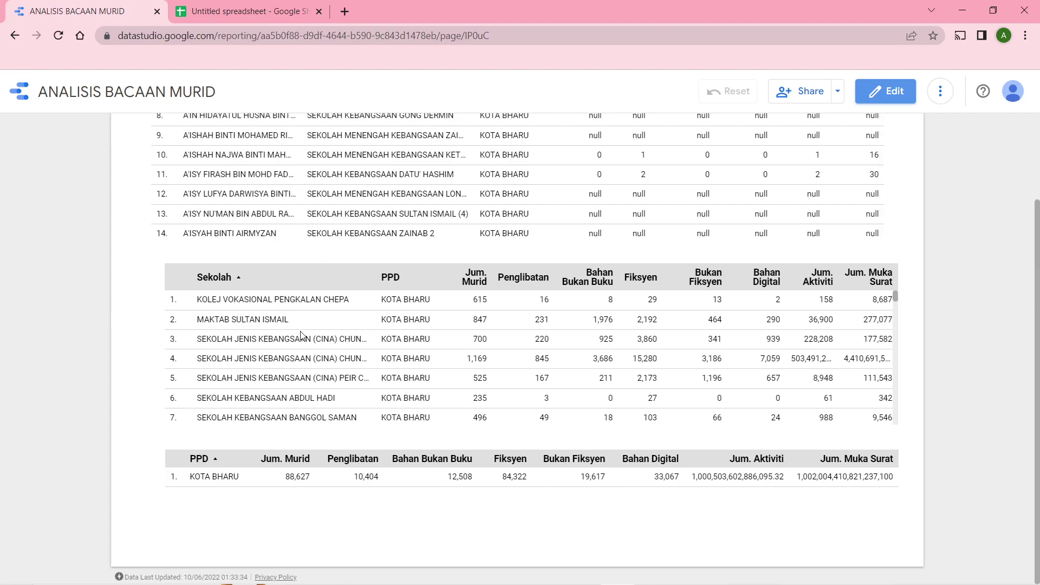
- Check the per-school table's rows in view mode, return to editing and set its rows per page to 7500
{"action": "scroll", "coordinate": [283, 339], "scroll_direction": "down", "scroll_amount": 12}
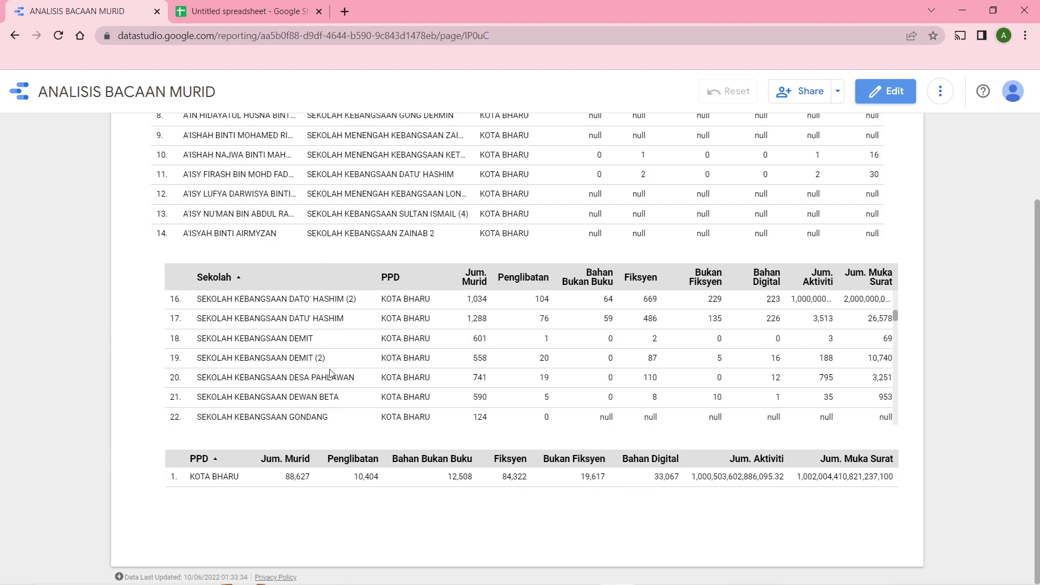
{"action": "scroll", "coordinate": [390, 391], "scroll_direction": "down", "scroll_amount": 18}
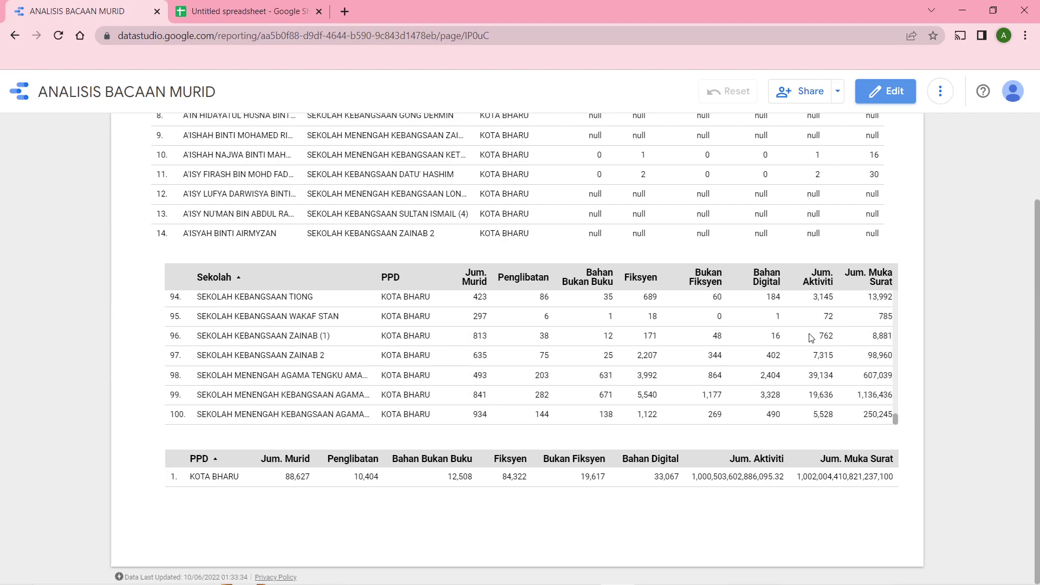
{"action": "left_click", "coordinate": [885, 91]}
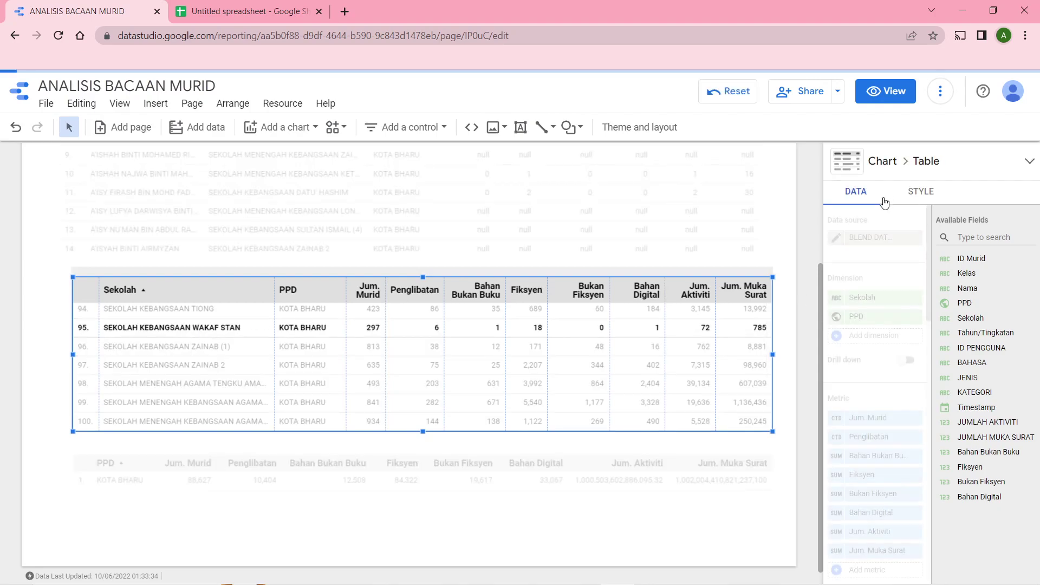
{"action": "scroll", "coordinate": [880, 405], "scroll_direction": "down", "scroll_amount": 5}
{"action": "left_click", "coordinate": [880, 405]}
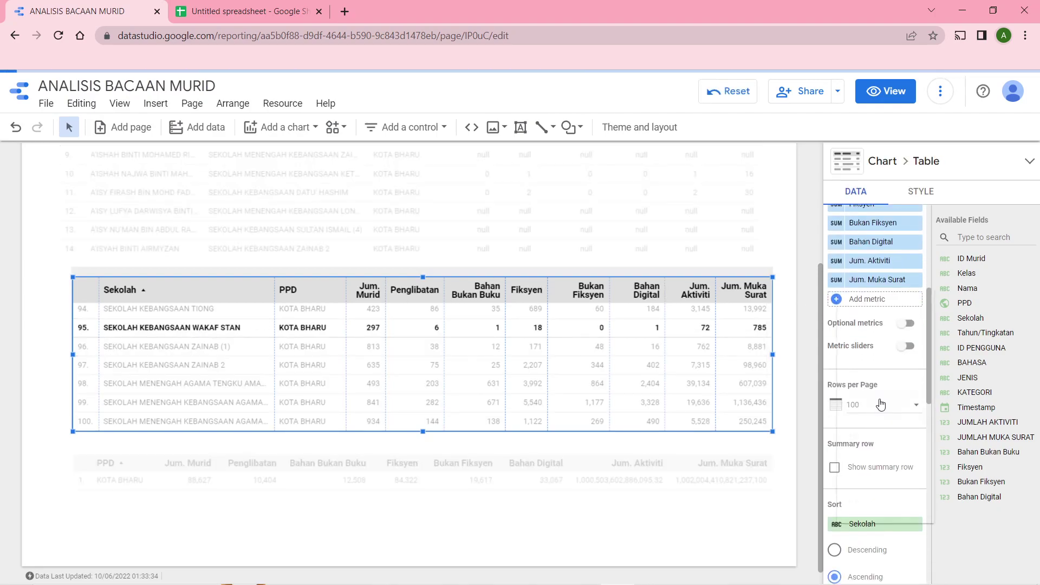
{"action": "left_click", "coordinate": [878, 410]}
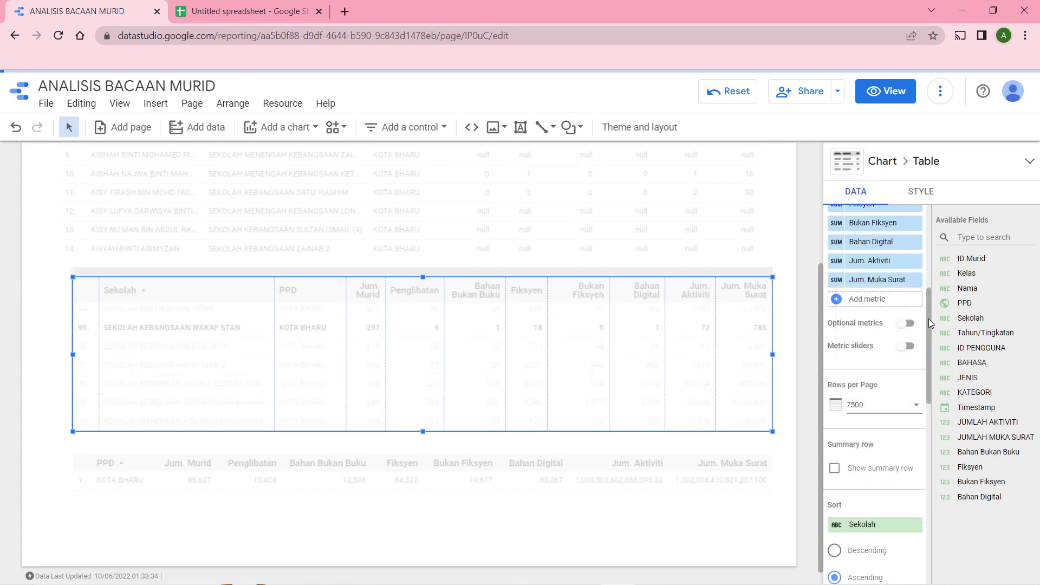
- Set the rows per page of the student table under Analisis by Kategori Bahan Bacaan to 50000
{"action": "scroll", "coordinate": [807, 239], "scroll_direction": "up", "scroll_amount": 3}
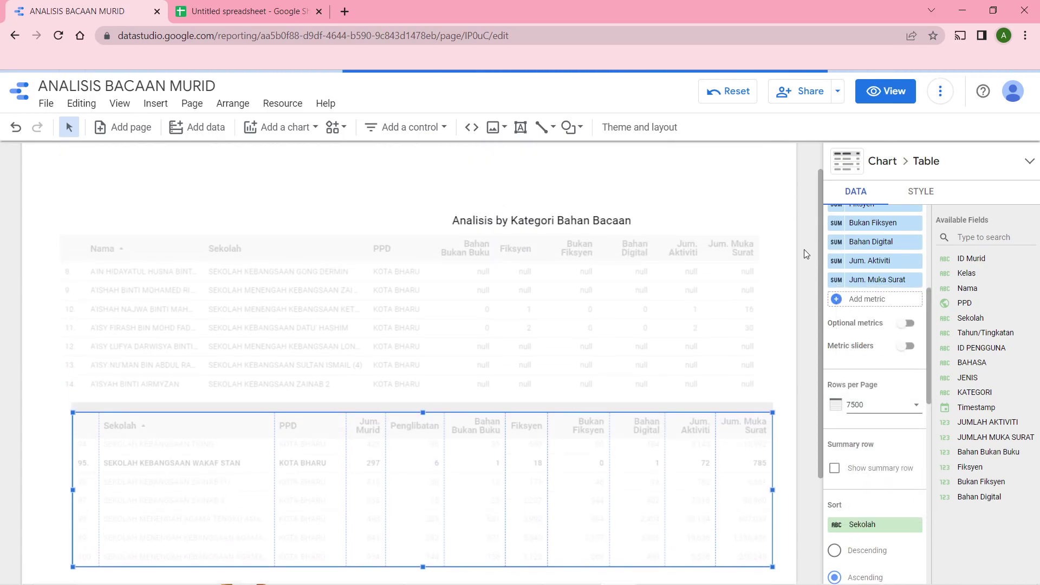
{"action": "left_click", "coordinate": [458, 280]}
{"action": "scroll", "coordinate": [883, 262], "scroll_direction": "down", "scroll_amount": 5}
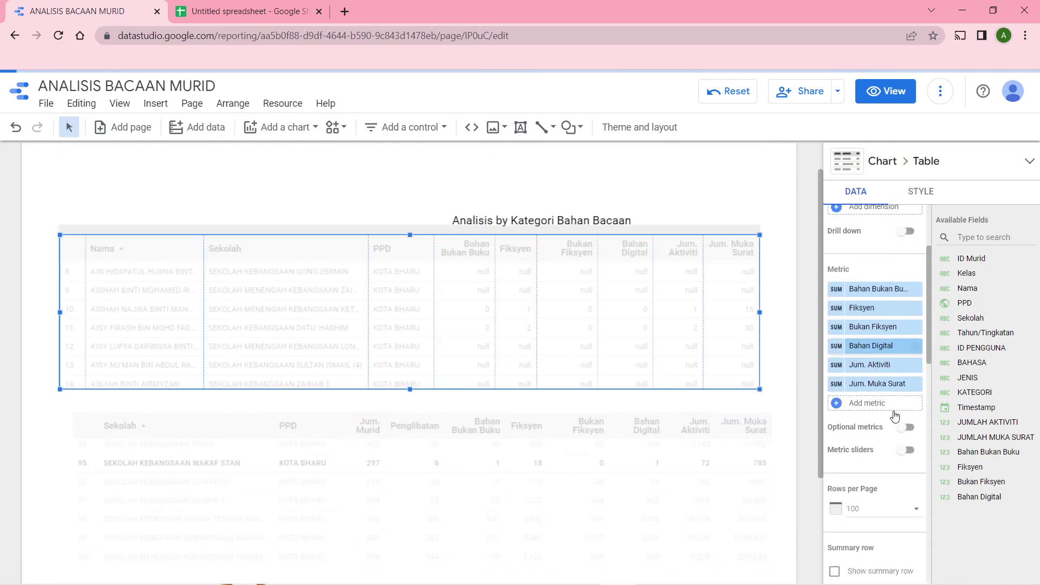
{"action": "left_click", "coordinate": [878, 320]}
{"action": "scroll", "coordinate": [872, 379], "scroll_direction": "down", "scroll_amount": 3}
{"action": "left_click", "coordinate": [872, 422]}
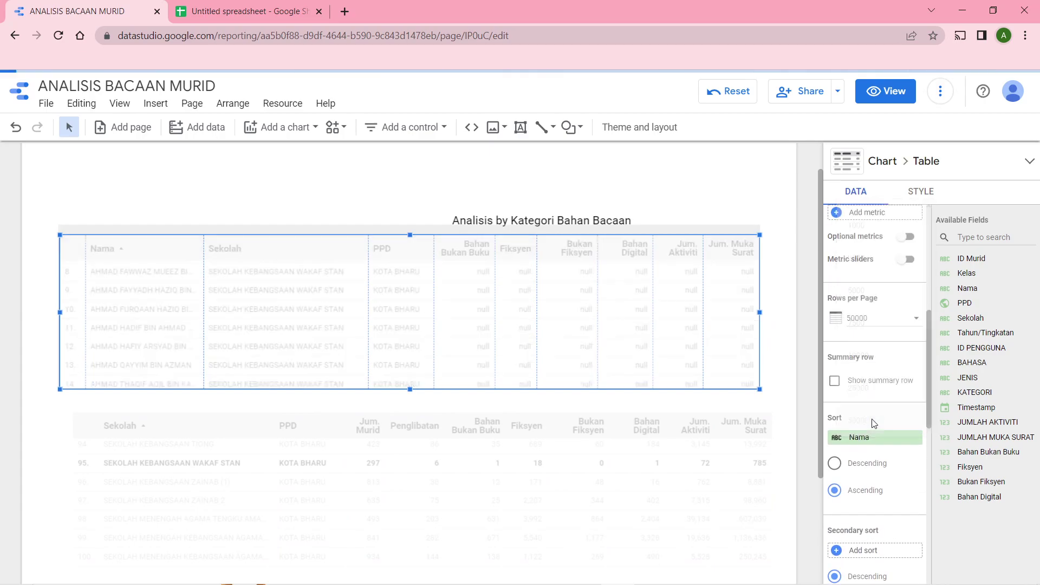
- Open the report in view mode and sort the per-school table by Sekolah in descending order
{"action": "left_click", "coordinate": [884, 99]}
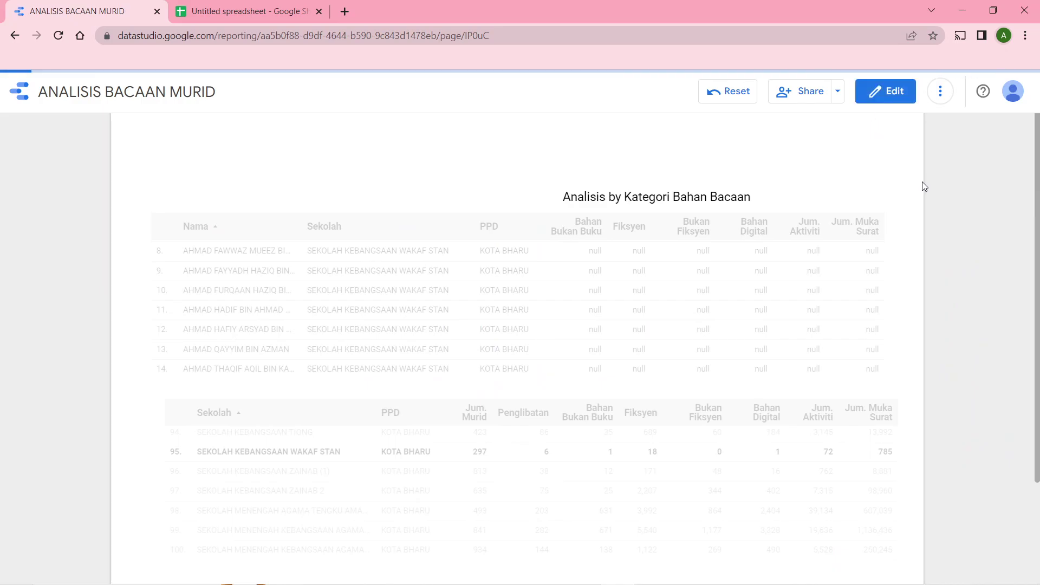
{"action": "scroll", "coordinate": [918, 235], "scroll_direction": "down", "scroll_amount": 1}
{"action": "scroll", "coordinate": [918, 235], "scroll_direction": "down", "scroll_amount": 2}
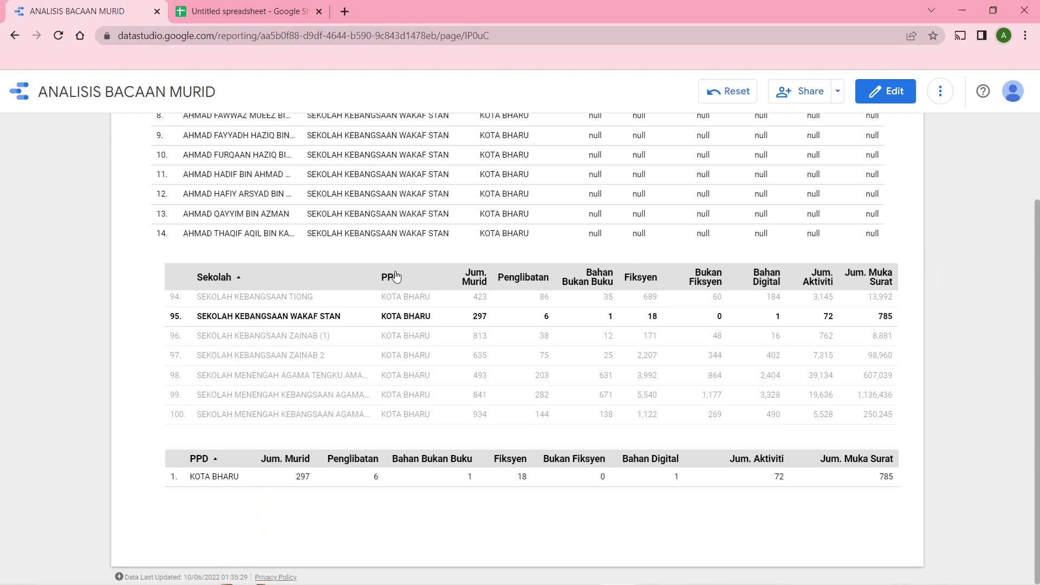
{"action": "left_click", "coordinate": [225, 278]}
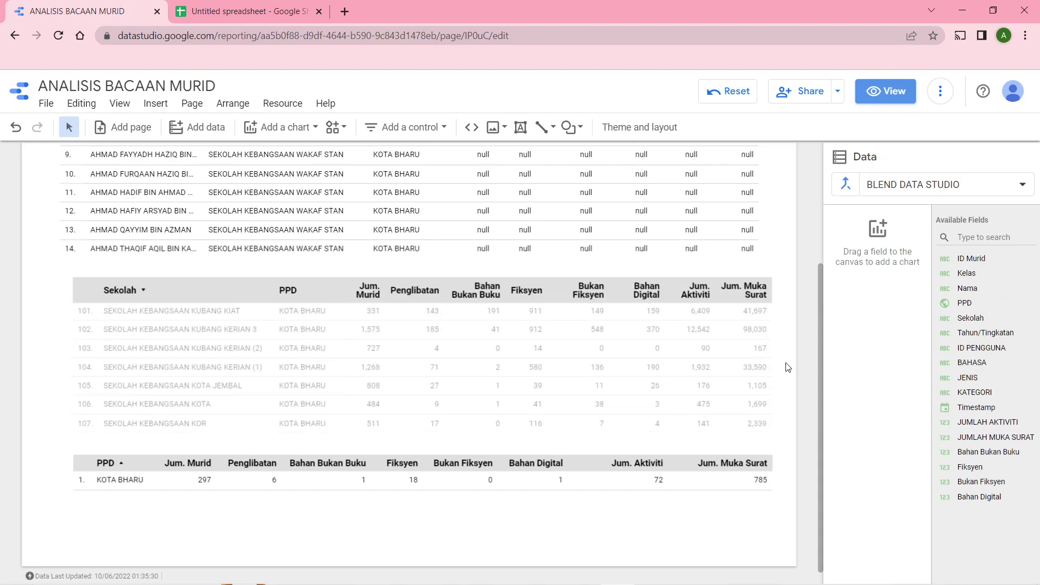
- Review the student, school and PPD tables along the report page in edit mode
{"action": "scroll", "coordinate": [785, 363], "scroll_direction": "up", "scroll_amount": 2}
{"action": "scroll", "coordinate": [785, 362], "scroll_direction": "down", "scroll_amount": 2}
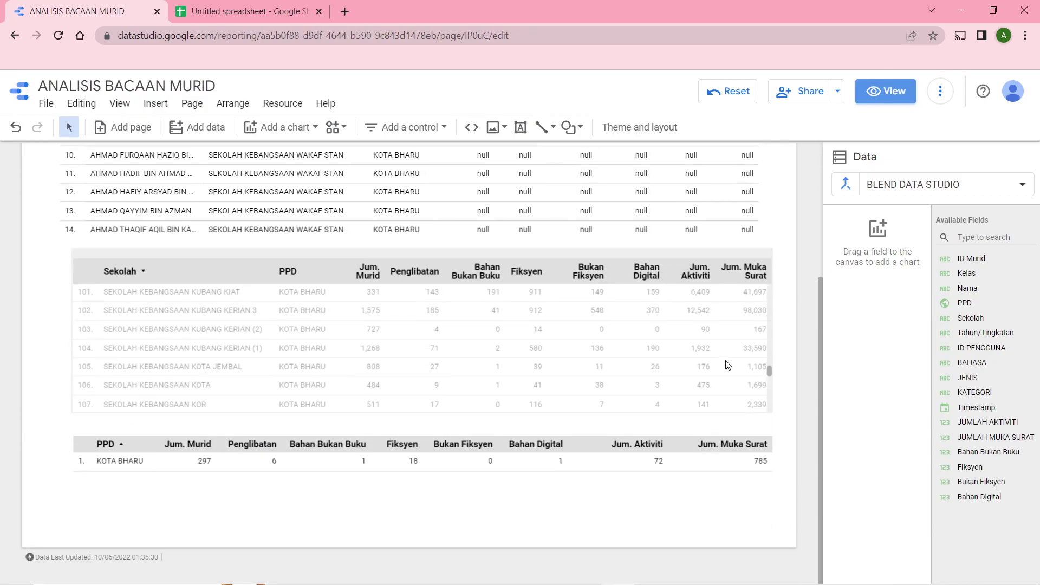
{"action": "scroll", "coordinate": [757, 359], "scroll_direction": "up", "scroll_amount": 1}
{"action": "scroll", "coordinate": [487, 390], "scroll_direction": "down", "scroll_amount": 1}
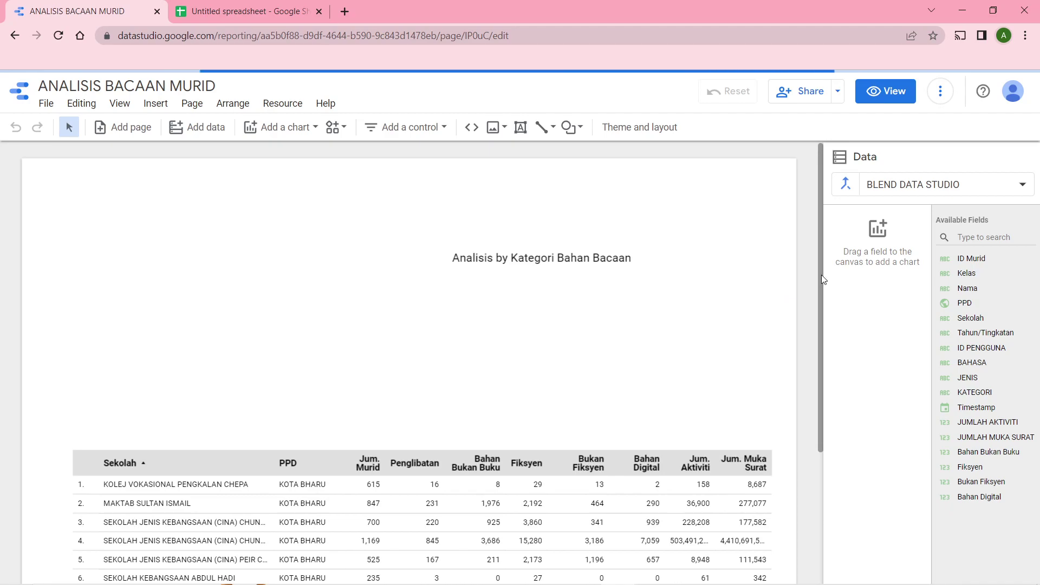
{"action": "scroll", "coordinate": [809, 284], "scroll_direction": "down", "scroll_amount": 4}
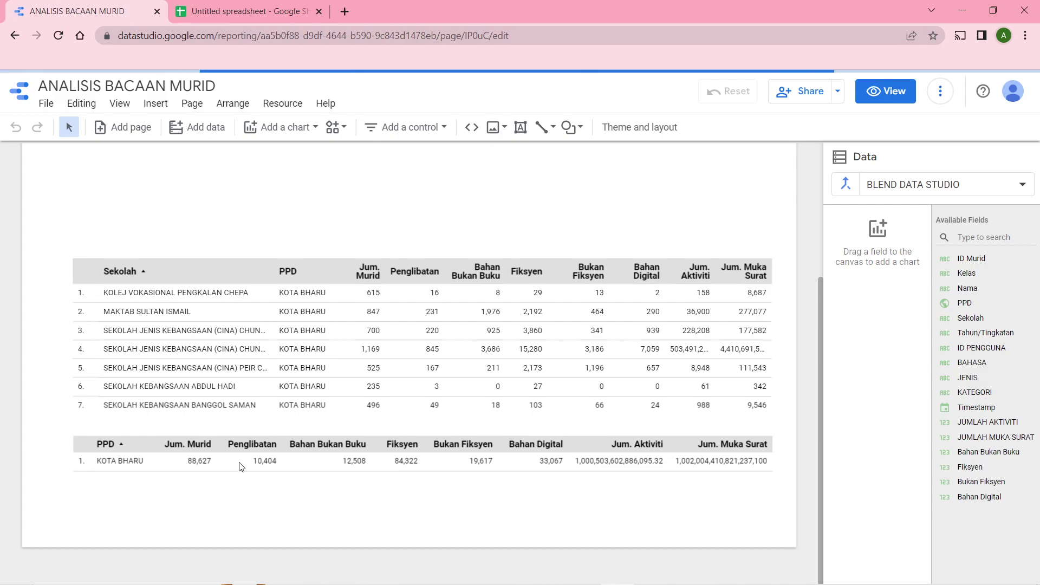
{"action": "left_click", "coordinate": [324, 470]}
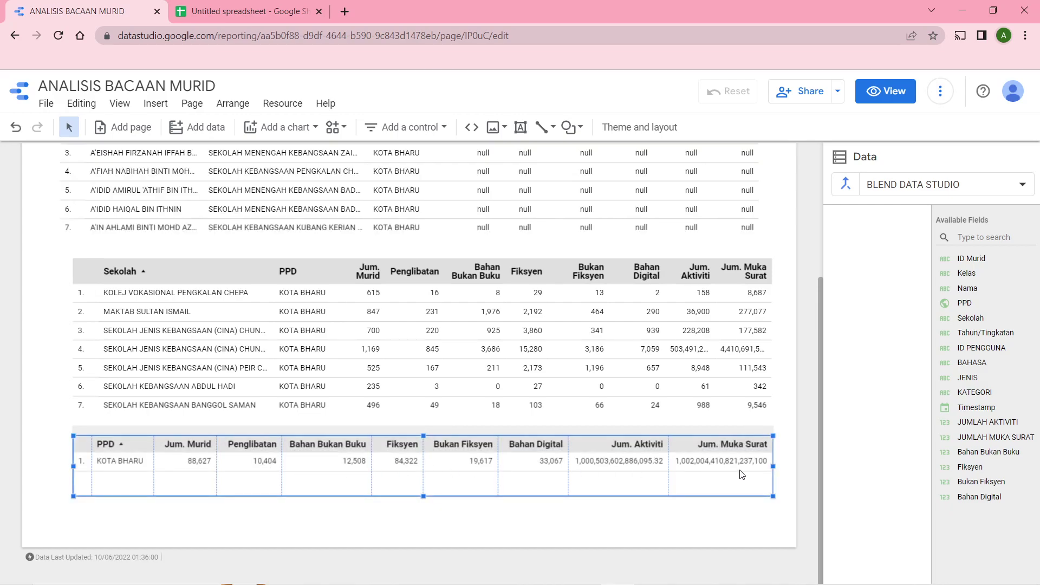
{"action": "left_click", "coordinate": [803, 458]}
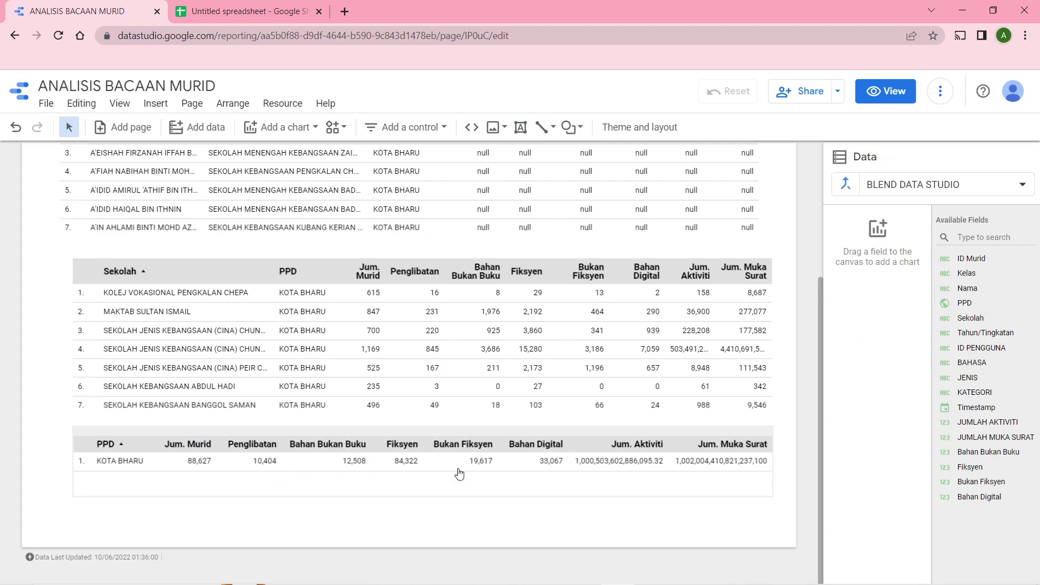
{"action": "scroll", "coordinate": [801, 473], "scroll_direction": "up", "scroll_amount": 4}
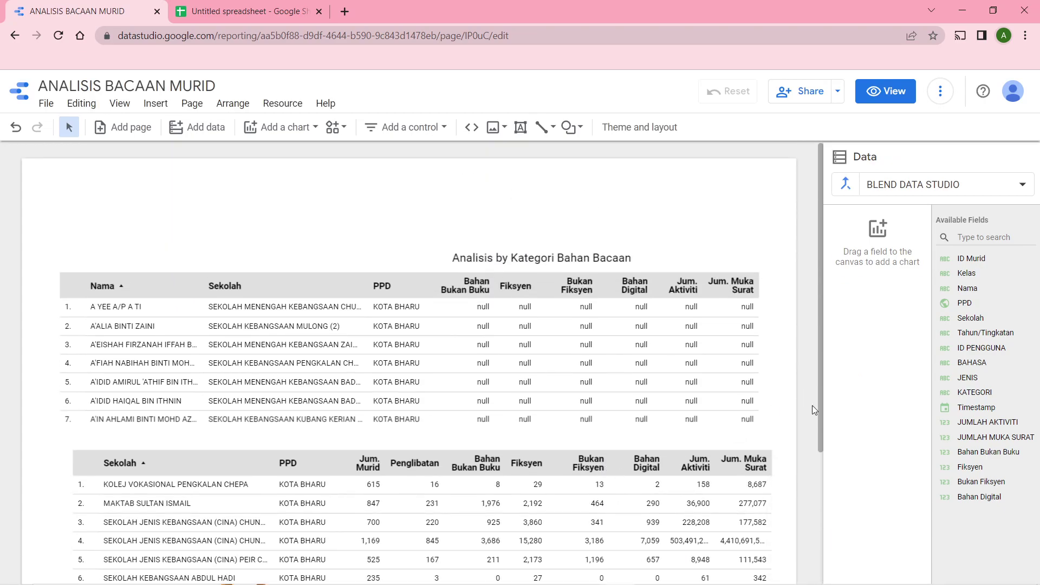
- Set the missing data display of the student table under Analisis by Kategori Bahan Bacaan to Show "0"
{"action": "scroll", "coordinate": [813, 406], "scroll_direction": "down", "scroll_amount": 3}
{"action": "scroll", "coordinate": [616, 396], "scroll_direction": "down", "scroll_amount": 10}
{"action": "scroll", "coordinate": [616, 396], "scroll_direction": "up", "scroll_amount": 3}
{"action": "scroll", "coordinate": [717, 370], "scroll_direction": "up", "scroll_amount": 13}
{"action": "scroll", "coordinate": [475, 356], "scroll_direction": "down", "scroll_amount": 1}
{"action": "scroll", "coordinate": [487, 351], "scroll_direction": "up", "scroll_amount": 1}
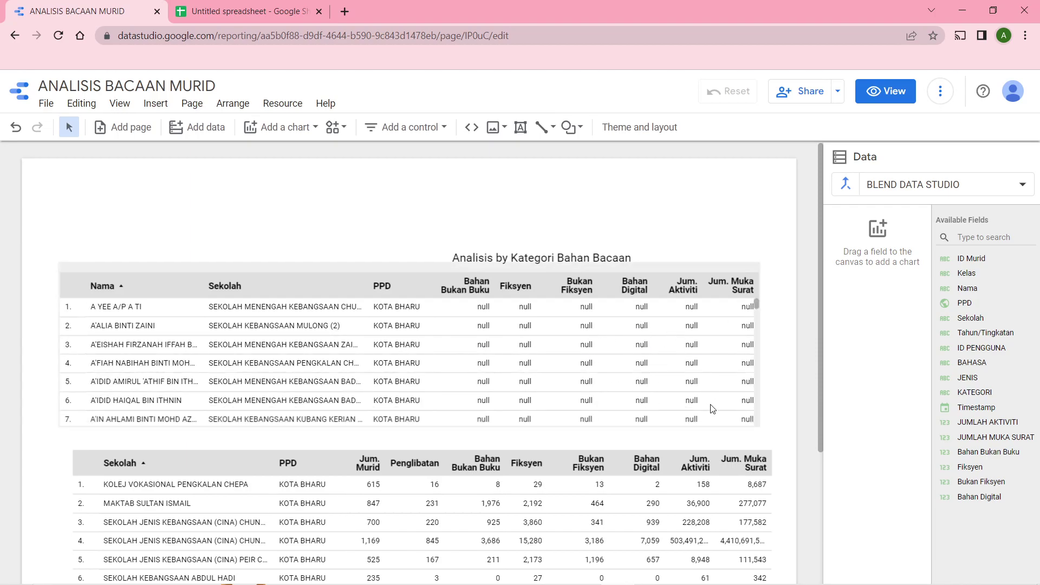
{"action": "left_click", "coordinate": [707, 266]}
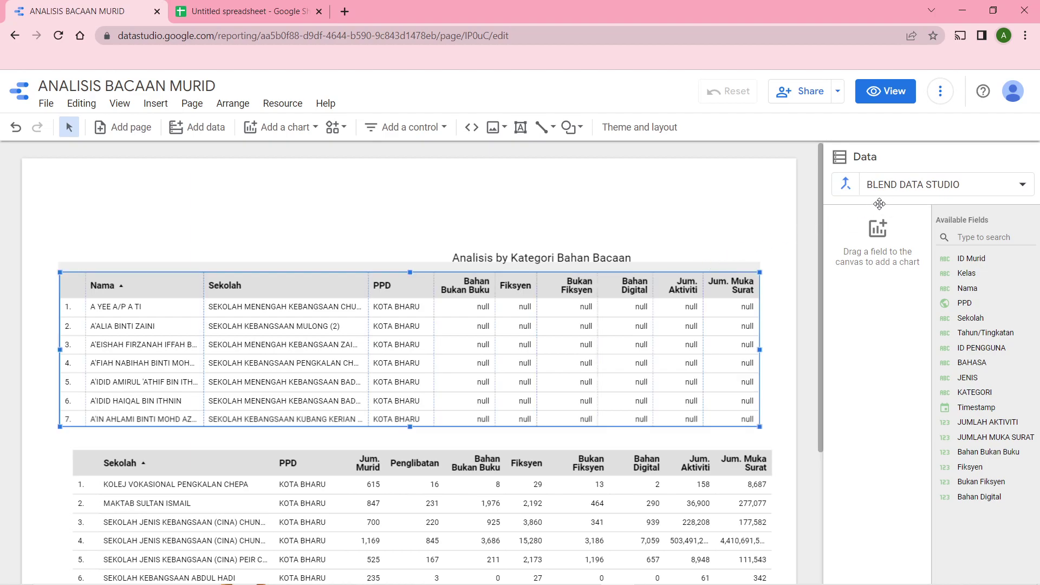
{"action": "left_click", "coordinate": [919, 200]}
{"action": "scroll", "coordinate": [941, 325], "scroll_direction": "down", "scroll_amount": 7}
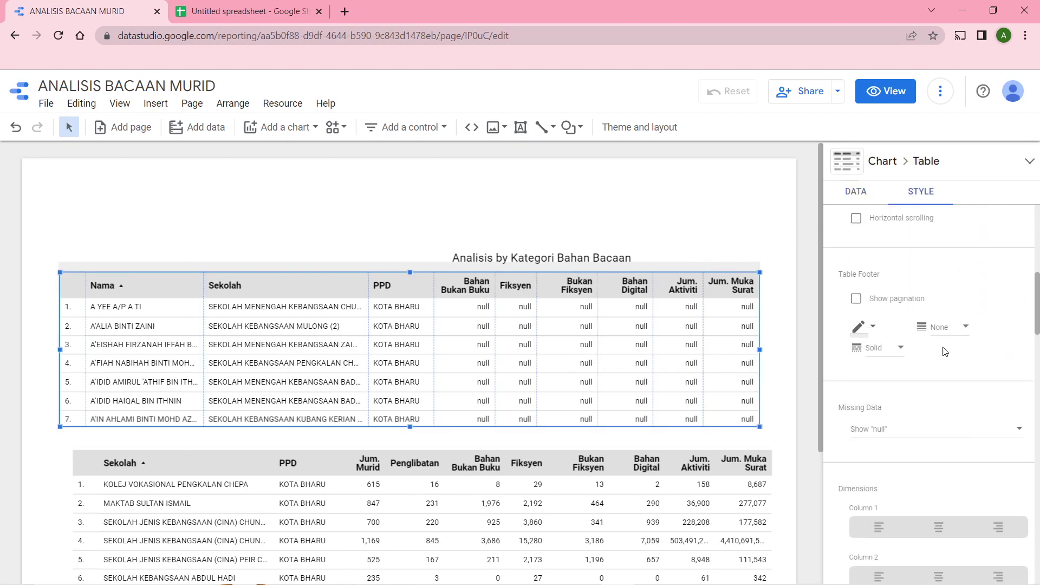
{"action": "scroll", "coordinate": [942, 362], "scroll_direction": "down", "scroll_amount": 3}
{"action": "left_click", "coordinate": [925, 297]}
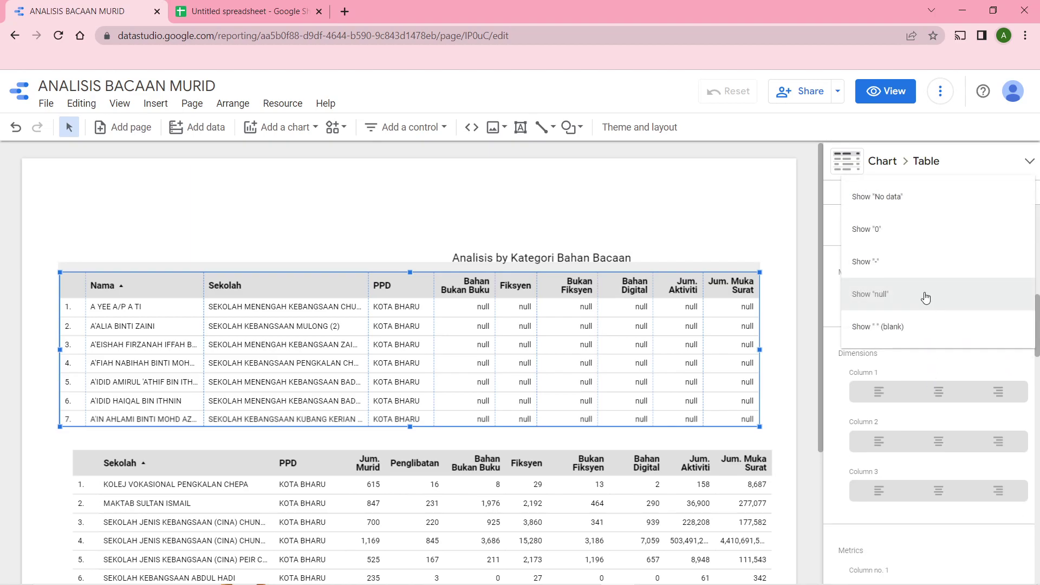
{"action": "left_click", "coordinate": [892, 236]}
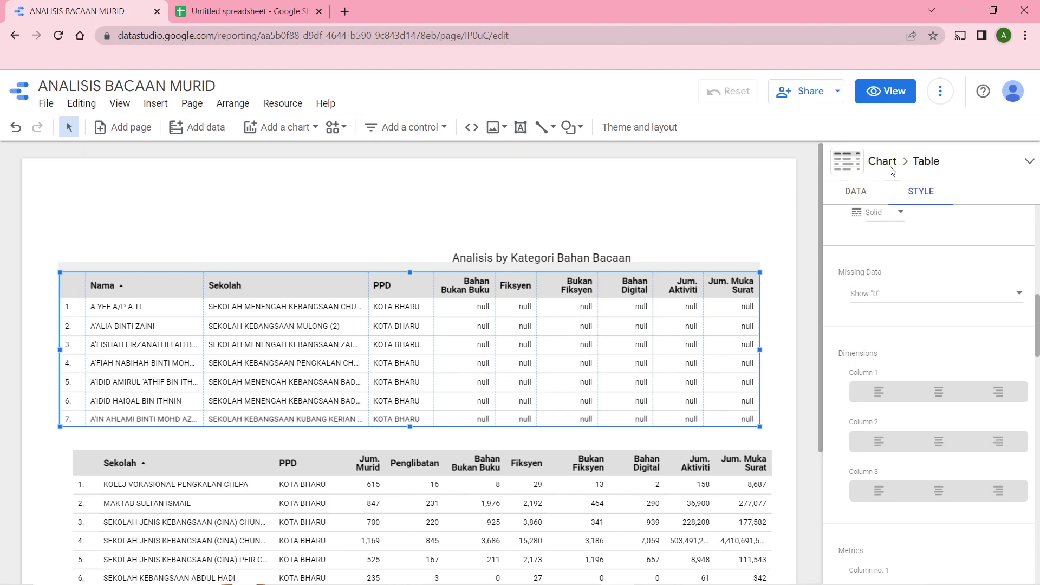
- Open the report in view mode and sort the student table by Bahan Bukan Buku in descending order
{"action": "left_click", "coordinate": [888, 92]}
{"action": "scroll", "coordinate": [704, 336], "scroll_direction": "down", "scroll_amount": 12}
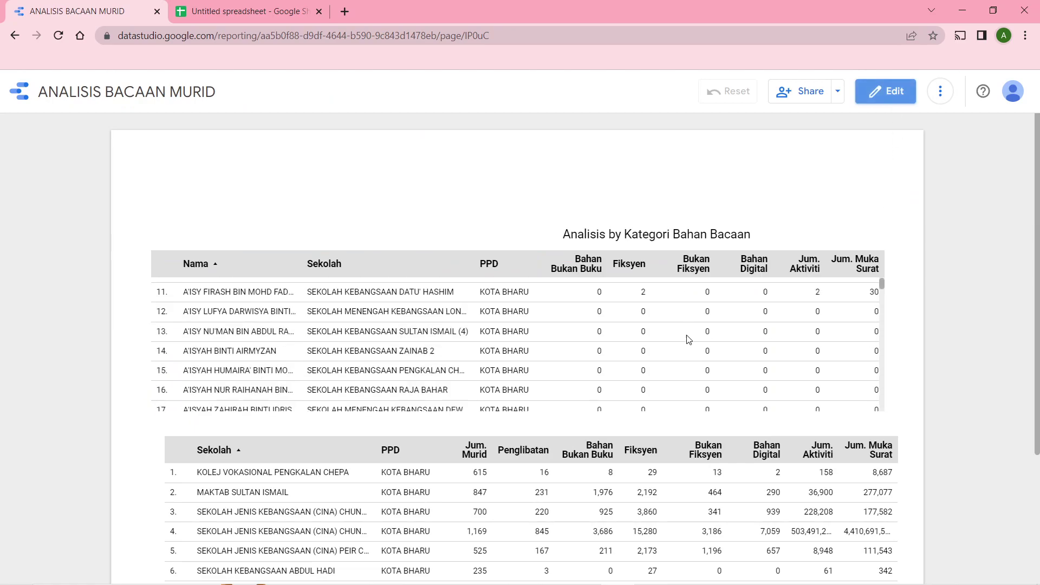
{"action": "left_click", "coordinate": [592, 271]}
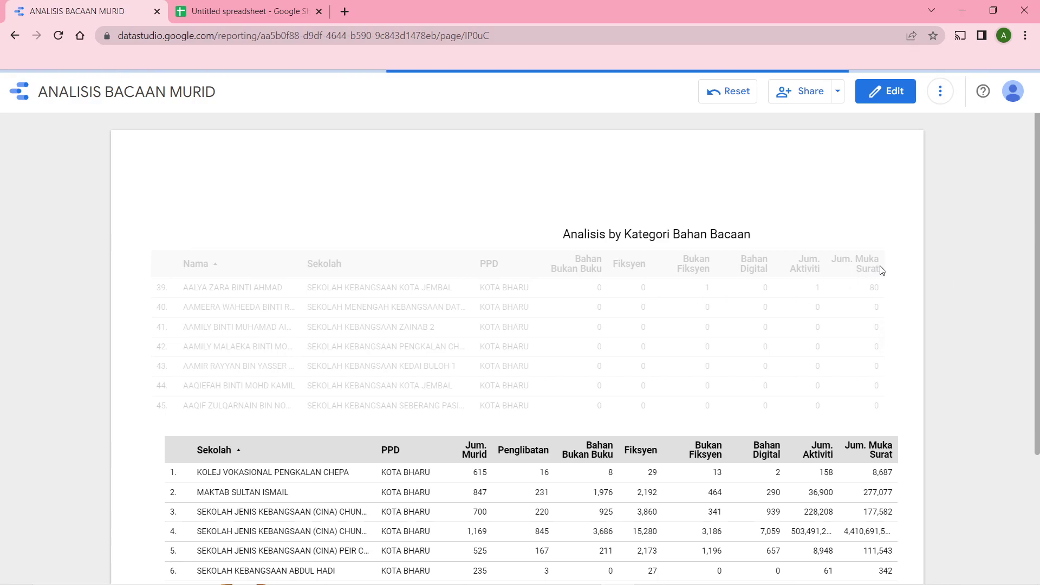
- Examine the per-school and PPD tables and the student table's sorted rows up to its first row
{"action": "scroll", "coordinate": [947, 266], "scroll_direction": "down", "scroll_amount": 1}
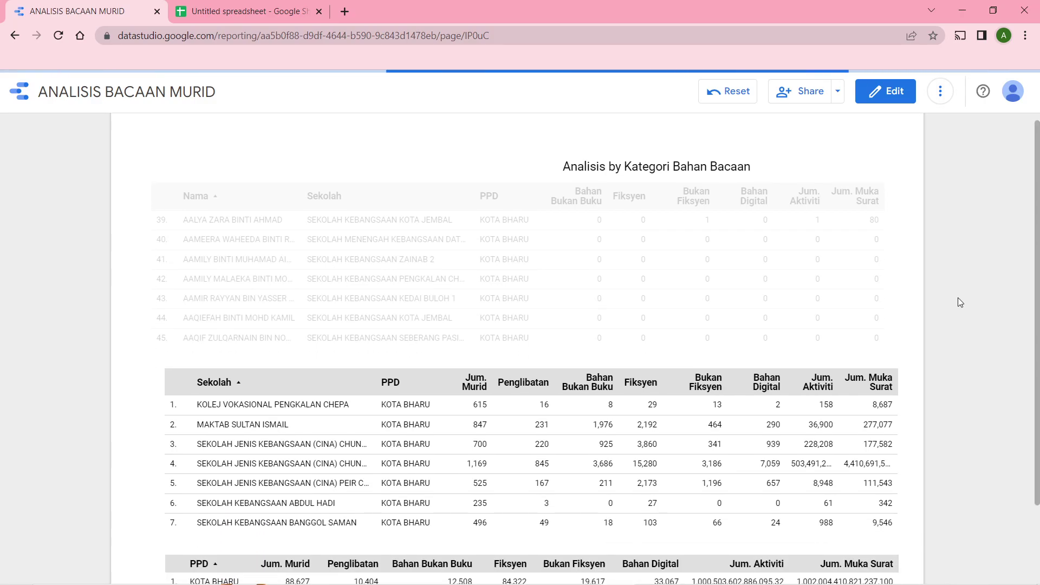
{"action": "scroll", "coordinate": [957, 300], "scroll_direction": "down", "scroll_amount": 1}
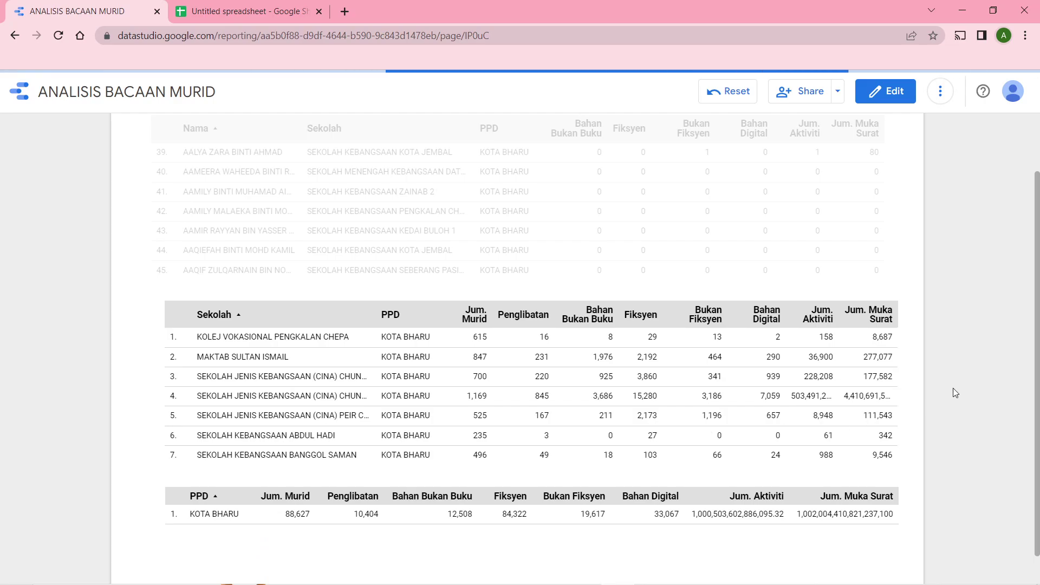
{"action": "scroll", "coordinate": [956, 392], "scroll_direction": "down", "scroll_amount": 1}
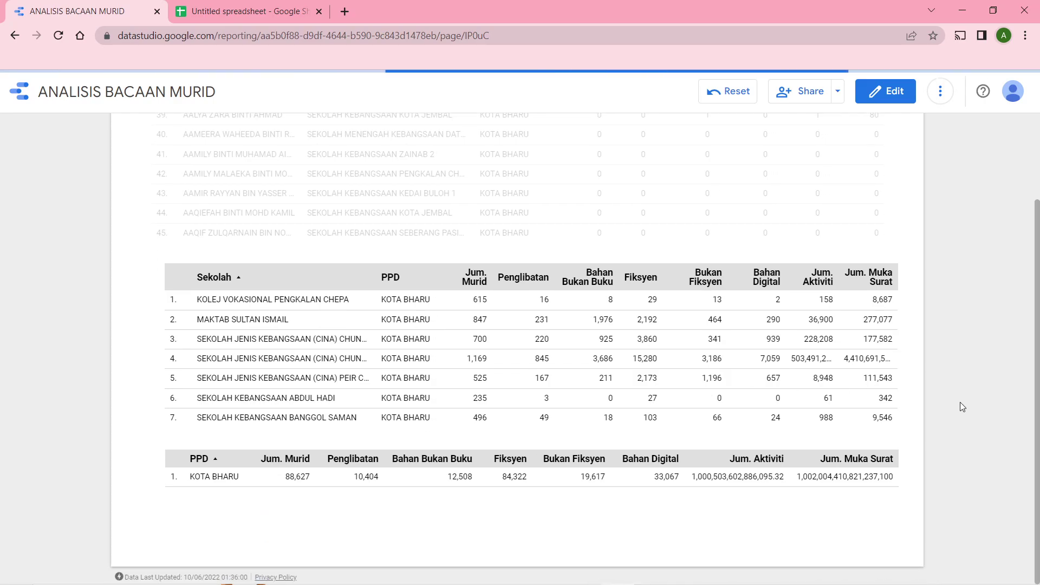
{"action": "scroll", "coordinate": [960, 402], "scroll_direction": "up", "scroll_amount": 3}
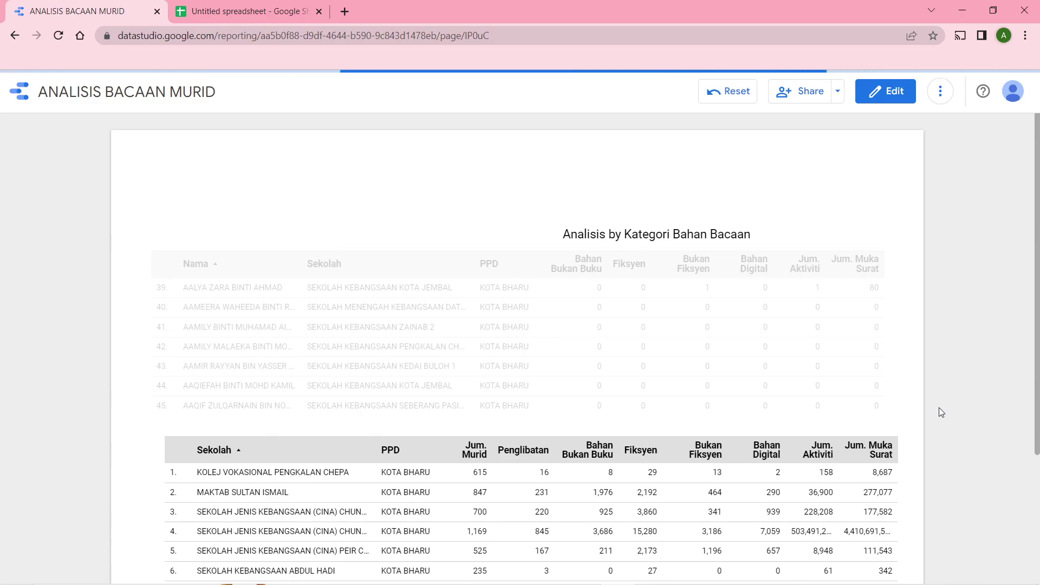
{"action": "scroll", "coordinate": [941, 380], "scroll_direction": "down", "scroll_amount": 3}
{"action": "scroll", "coordinate": [954, 330], "scroll_direction": "up", "scroll_amount": 3}
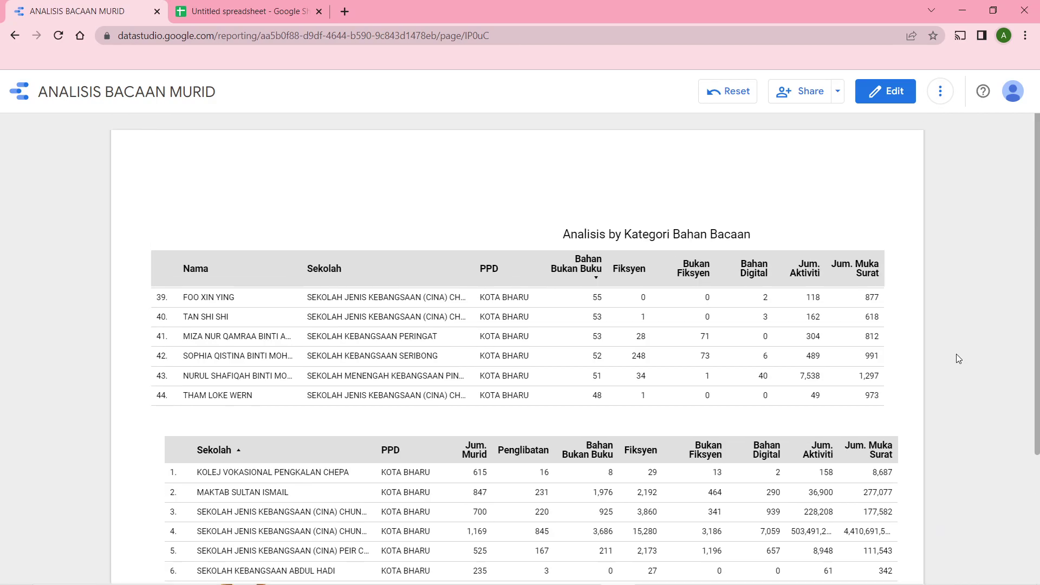
{"action": "scroll", "coordinate": [641, 352], "scroll_direction": "down", "scroll_amount": 1}
{"action": "scroll", "coordinate": [603, 352], "scroll_direction": "up", "scroll_amount": 3}
{"action": "scroll", "coordinate": [602, 352], "scroll_direction": "up", "scroll_amount": 1}
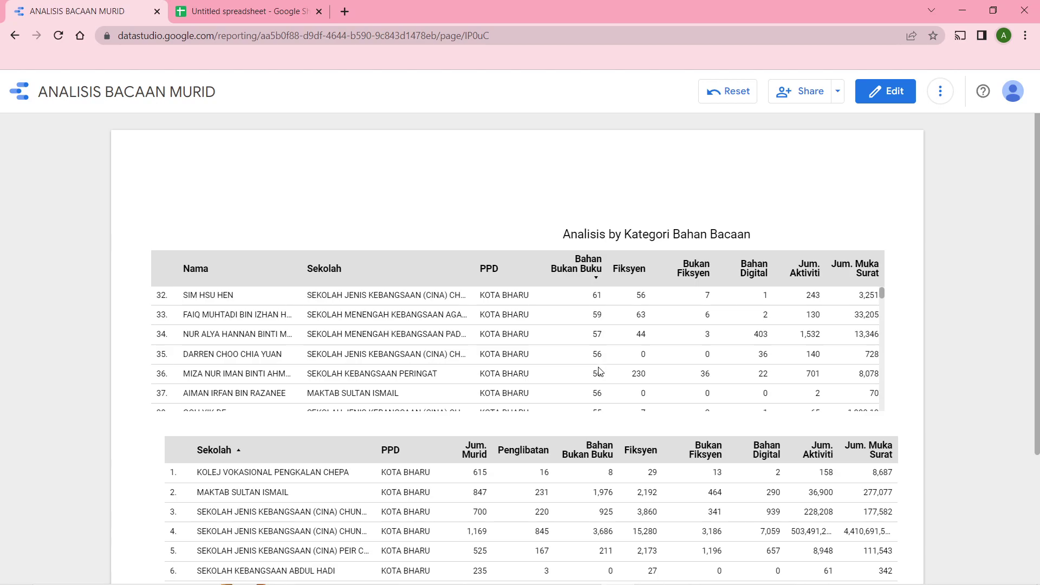
{"action": "scroll", "coordinate": [598, 371], "scroll_direction": "down", "scroll_amount": 2}
{"action": "scroll", "coordinate": [474, 345], "scroll_direction": "up", "scroll_amount": 3}
{"action": "scroll", "coordinate": [266, 317], "scroll_direction": "up", "scroll_amount": 10}
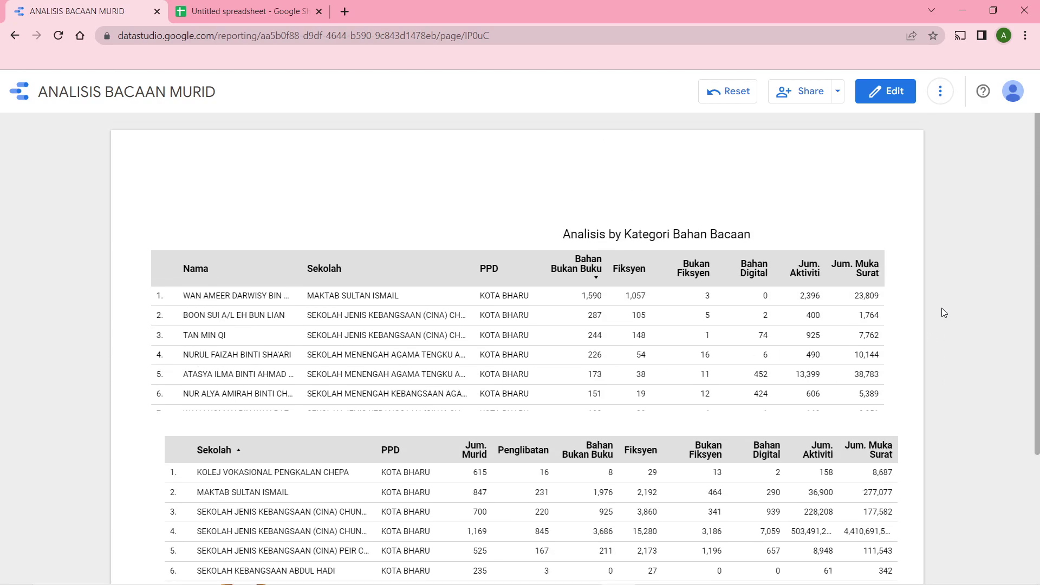
- Switch to the PENGURUSAN DATA - ADVANCE LEVEL presentation in Google Slides, review the Calculate Field item on slide 3, and open OBS
{"action": "left_click", "coordinate": [592, 575]}
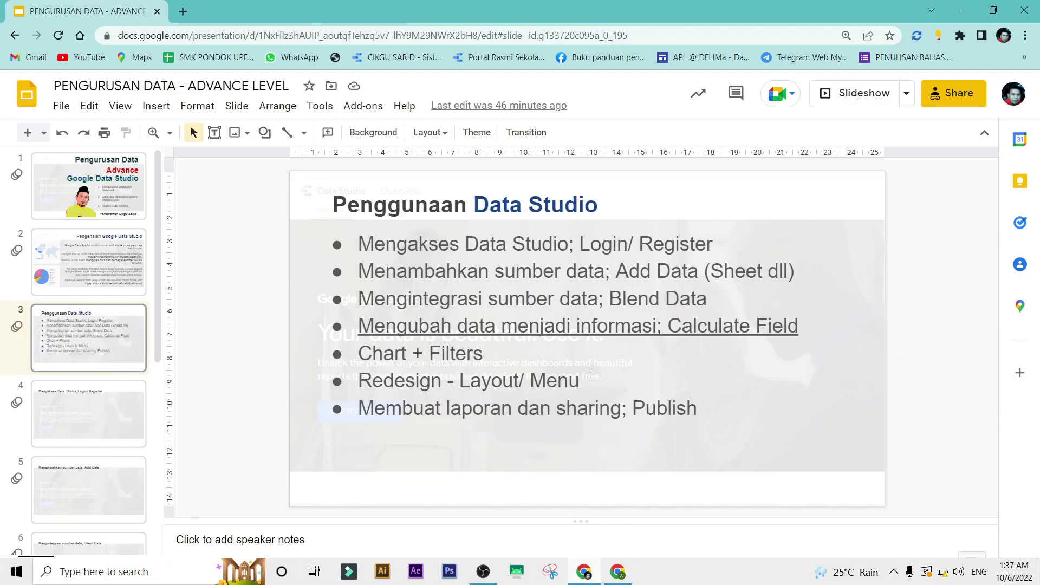
{"action": "left_click", "coordinate": [783, 325]}
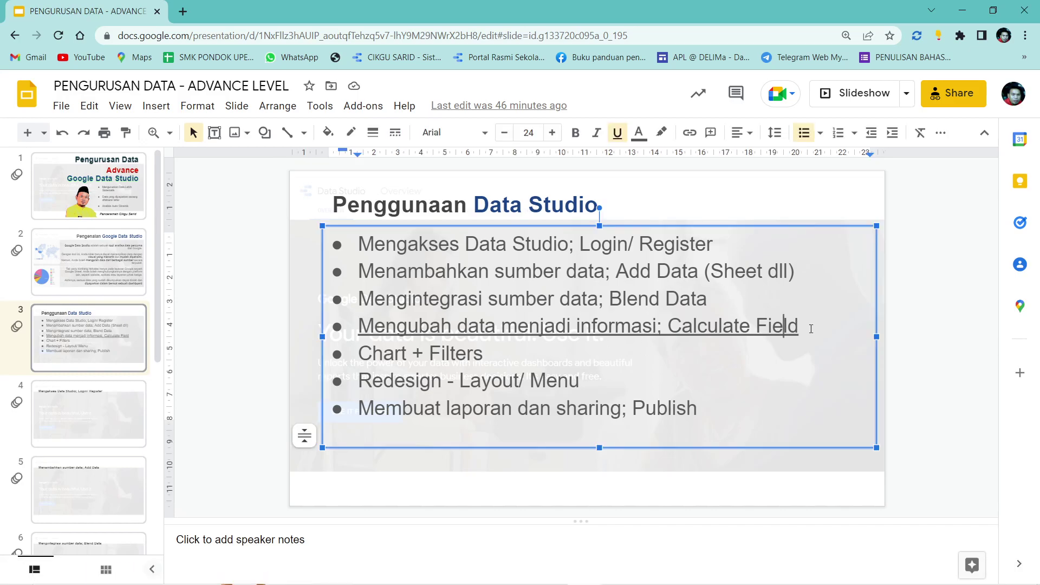
{"action": "left_click", "coordinate": [930, 386]}
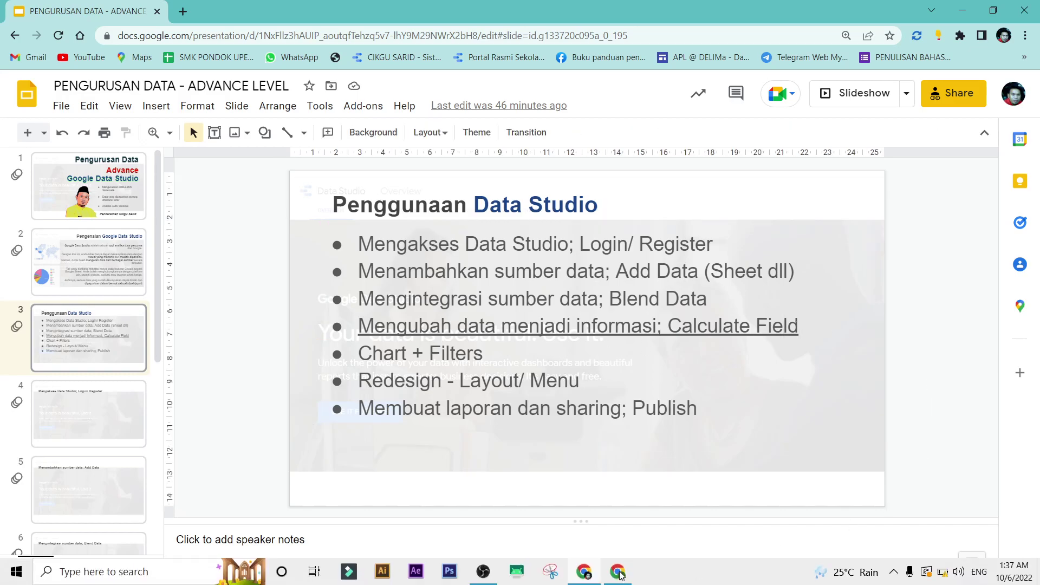
{"action": "left_click", "coordinate": [492, 582]}
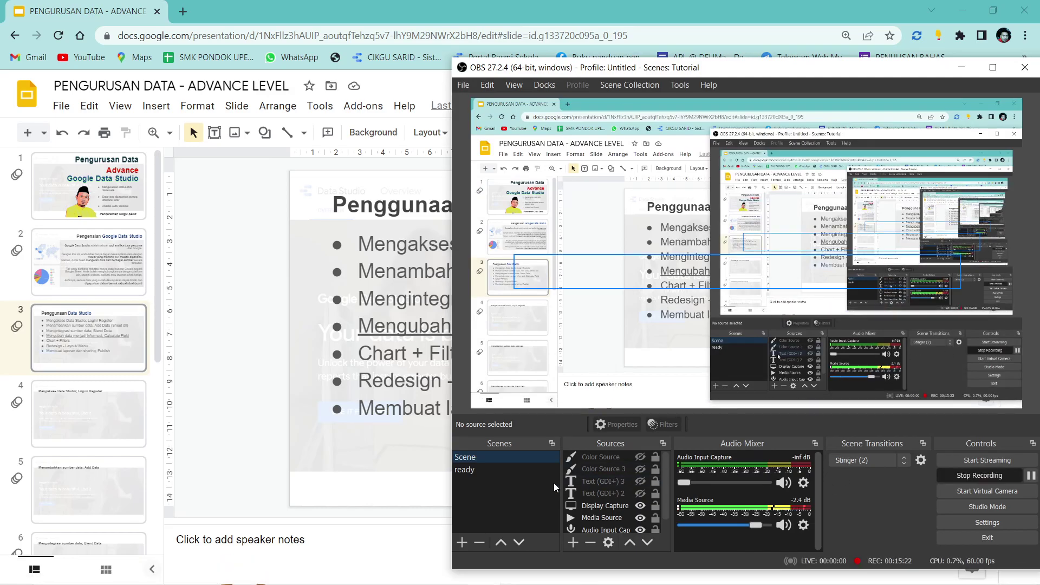